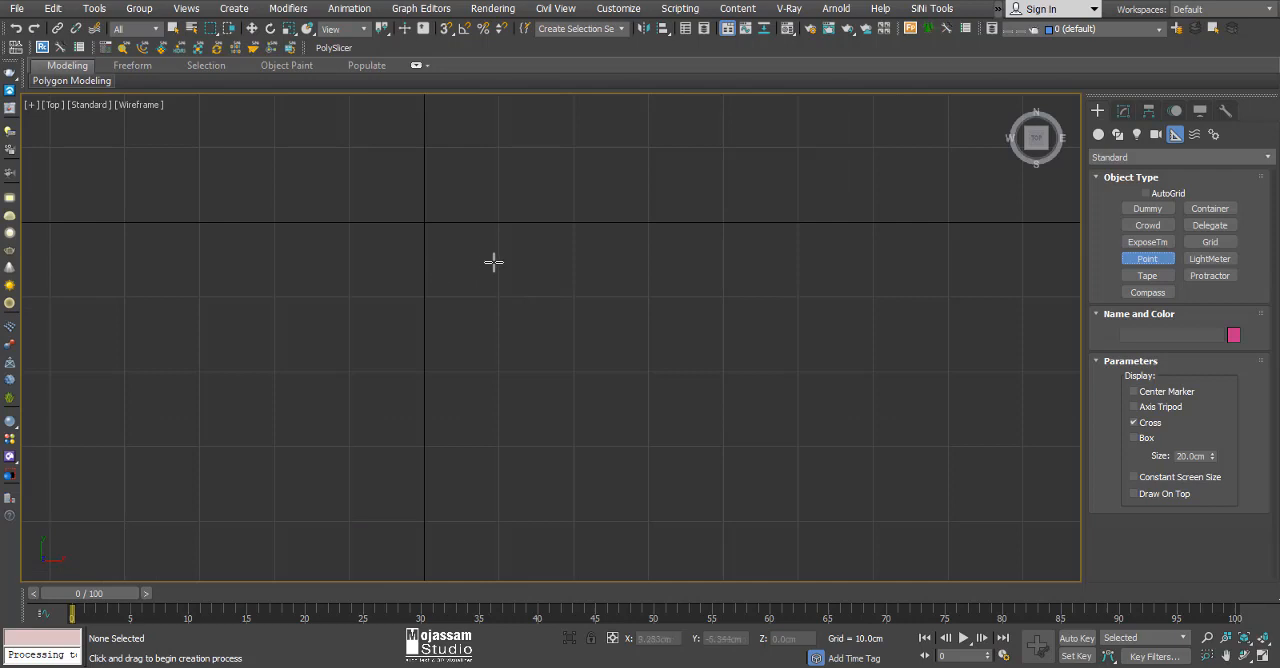
Place four separate Point helpers with 20 cm crosses across the Top view, stepping down towards the last two.
left_click(493, 262)
middle_click_drag(757, 380, 622, 287)
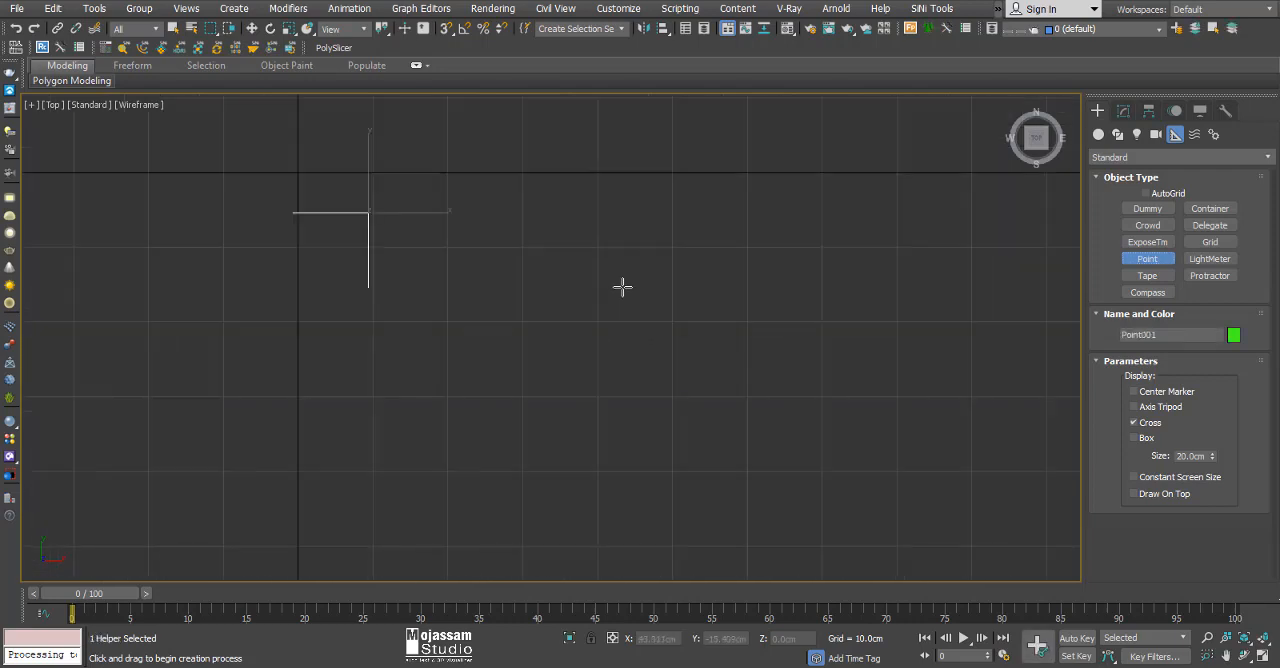
left_click(655, 214)
scroll(622, 258, "down", 4)
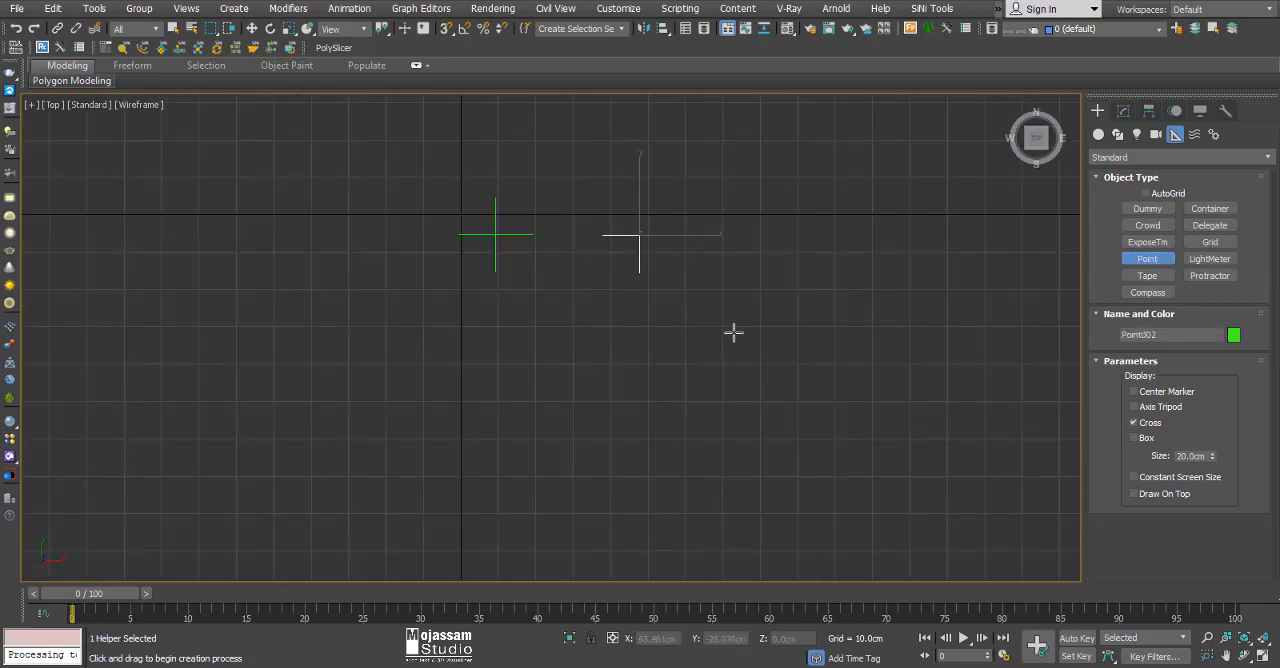
left_click(718, 365)
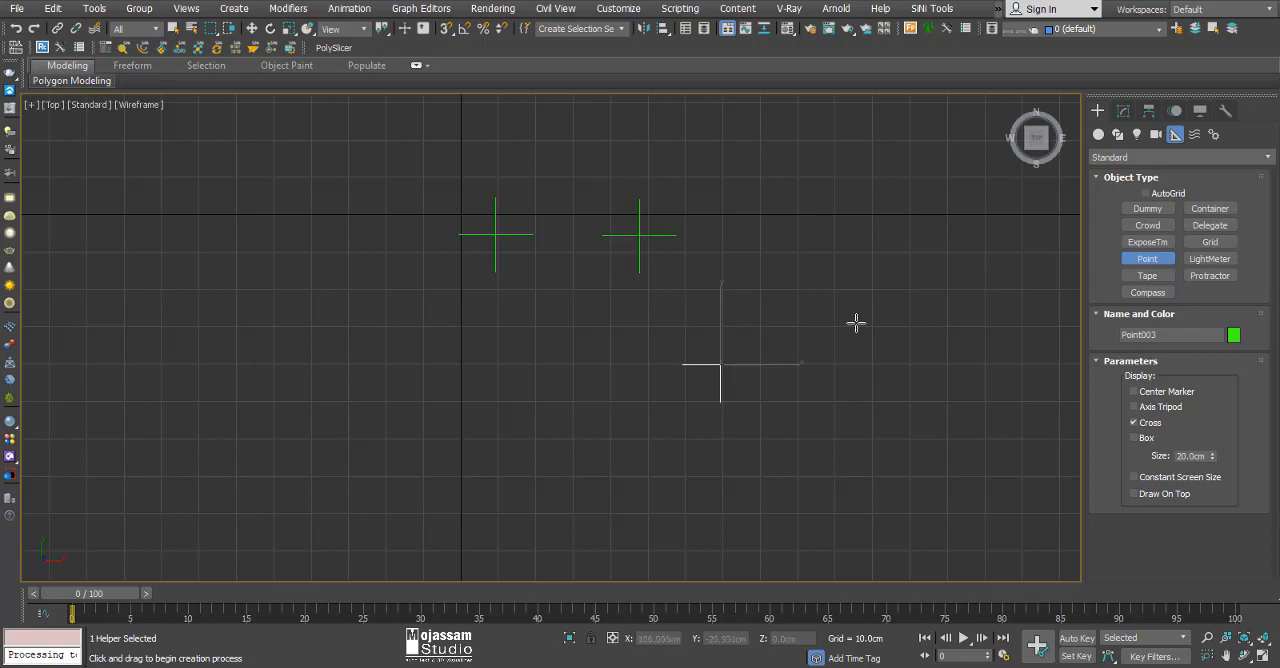
left_click(853, 323)
Add two extra Point helpers close to the third point and one extra close to the second.
scroll(700, 370, "up", 4)
left_click(716, 338)
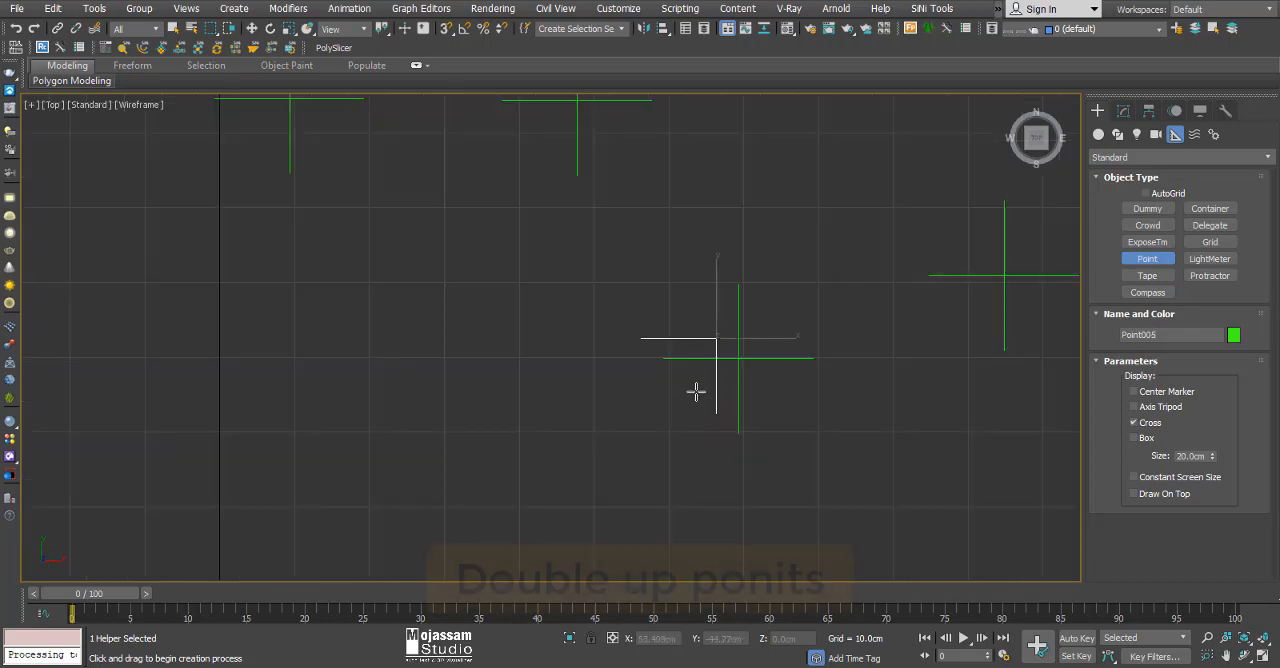
left_click(755, 346)
scroll(731, 428, "down", 4)
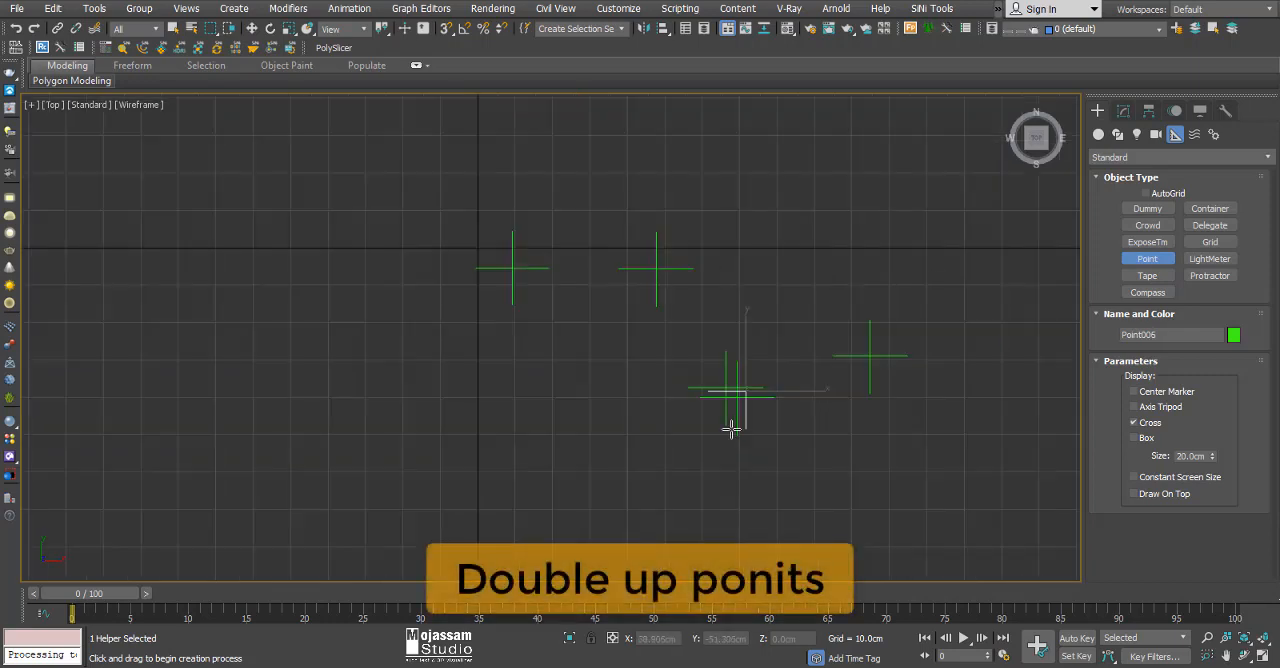
left_click(656, 268)
middle_click_drag(671, 289, 640, 308)
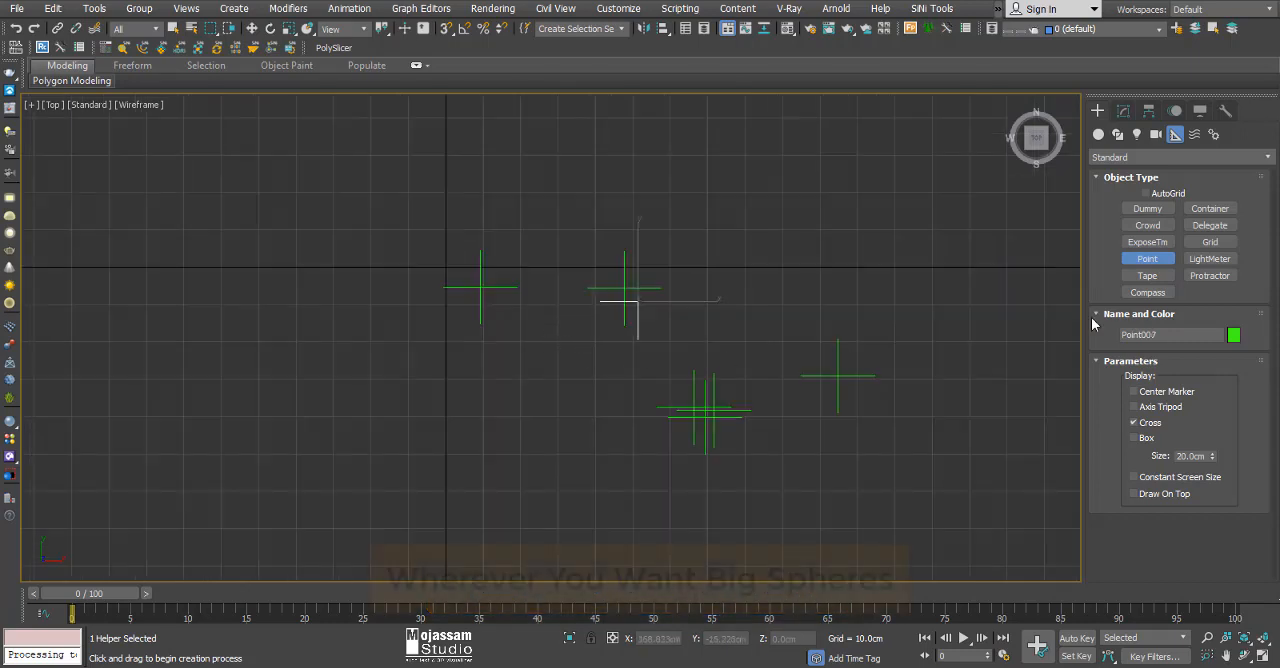
Create a BlobMesh compound object with size 20 cm in the empty area between the point helpers.
left_click(1100, 135)
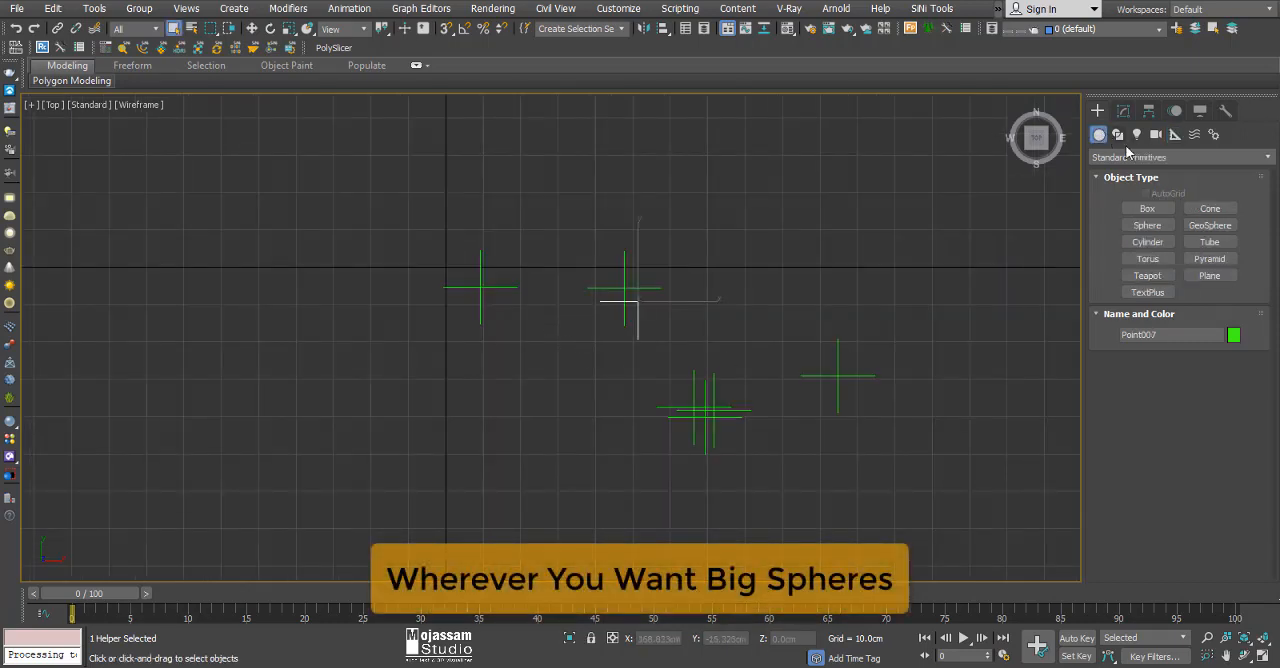
left_click(1128, 157)
left_click(1142, 203)
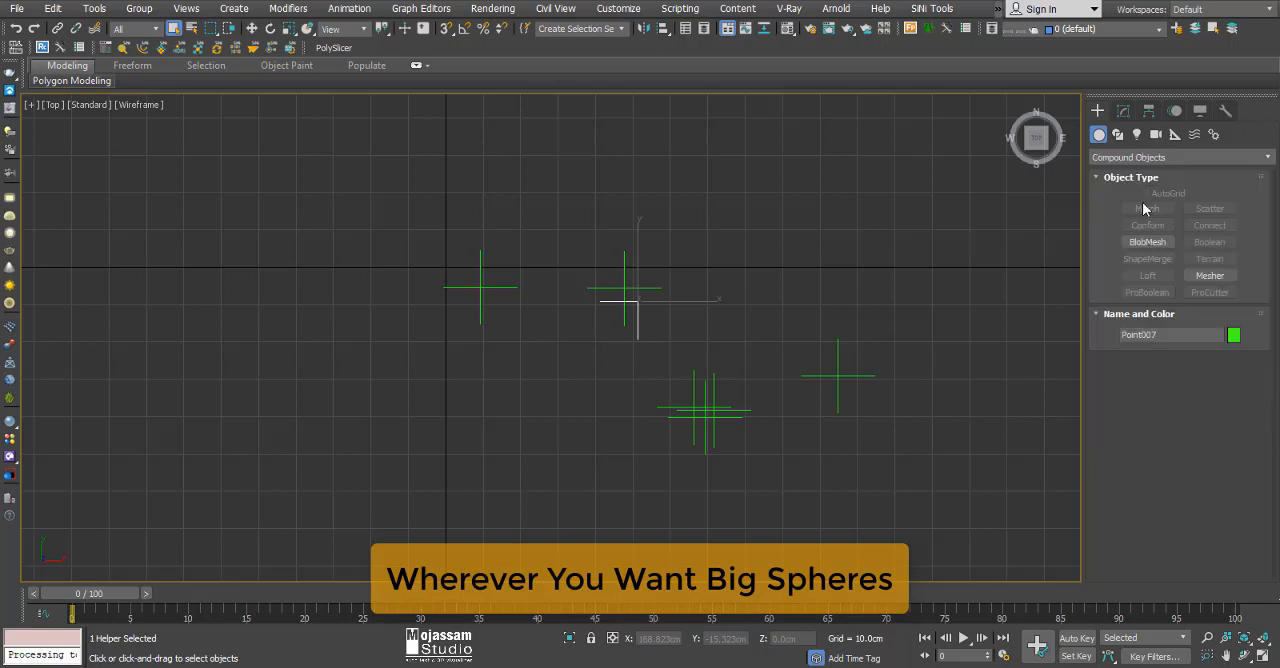
left_click(1145, 242)
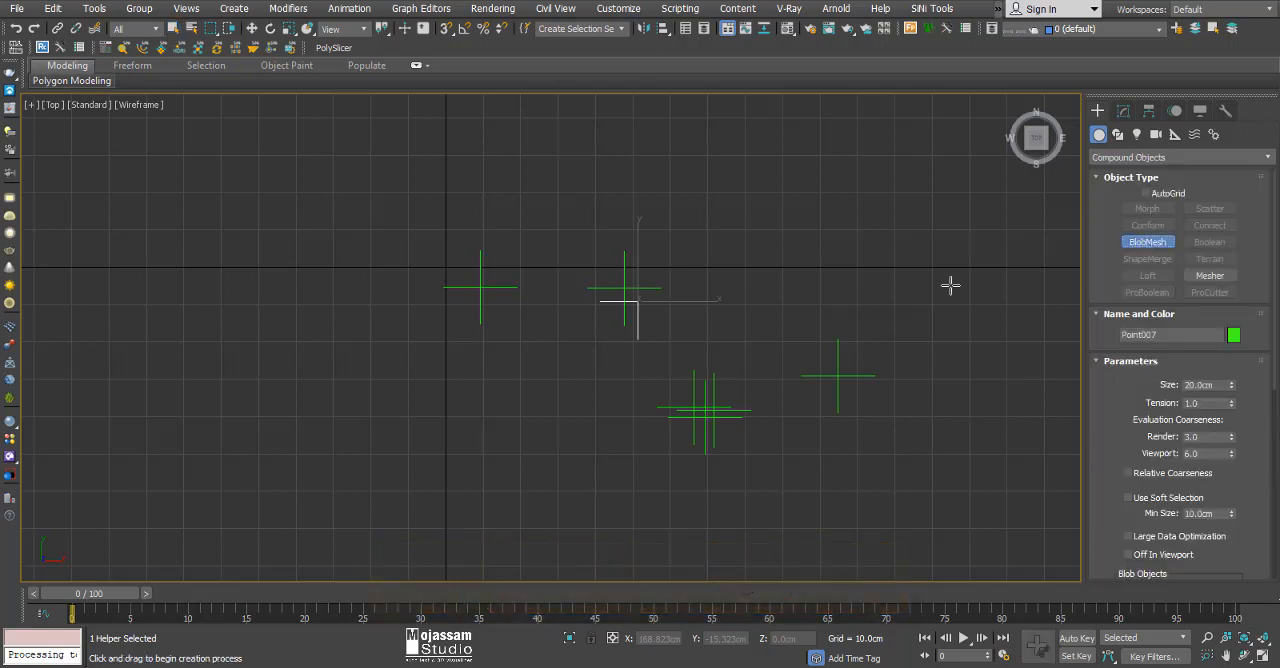
left_click(740, 324)
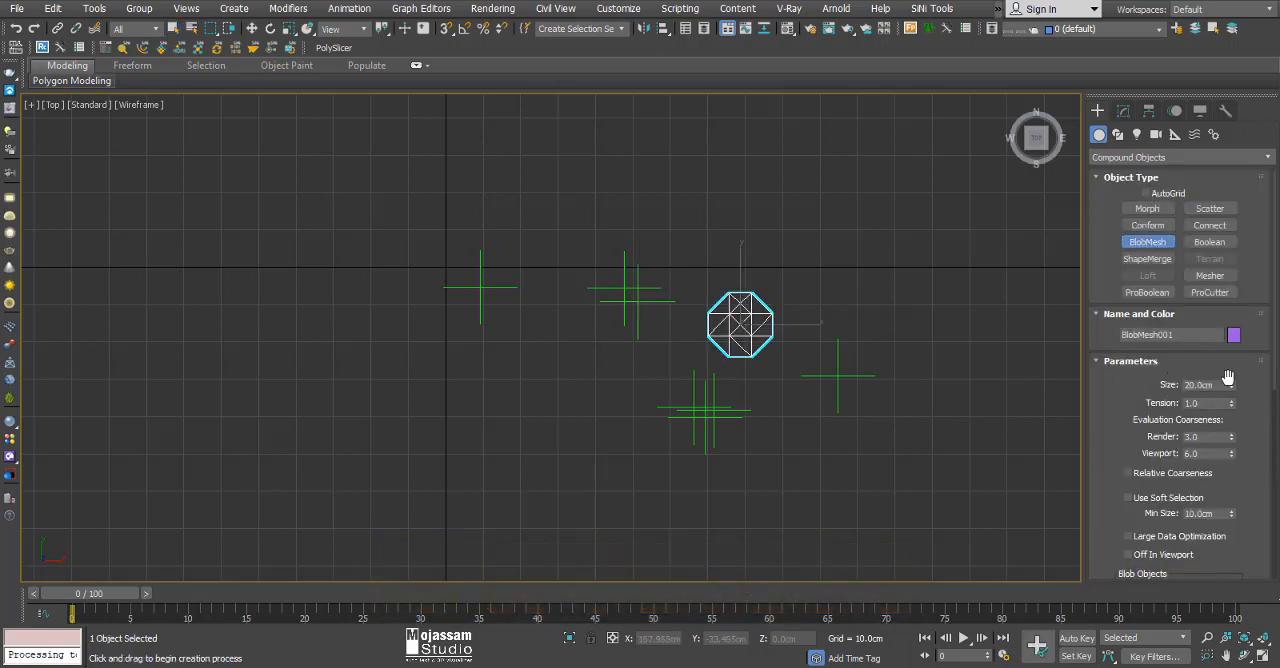
scroll(1228, 376, "down", 5)
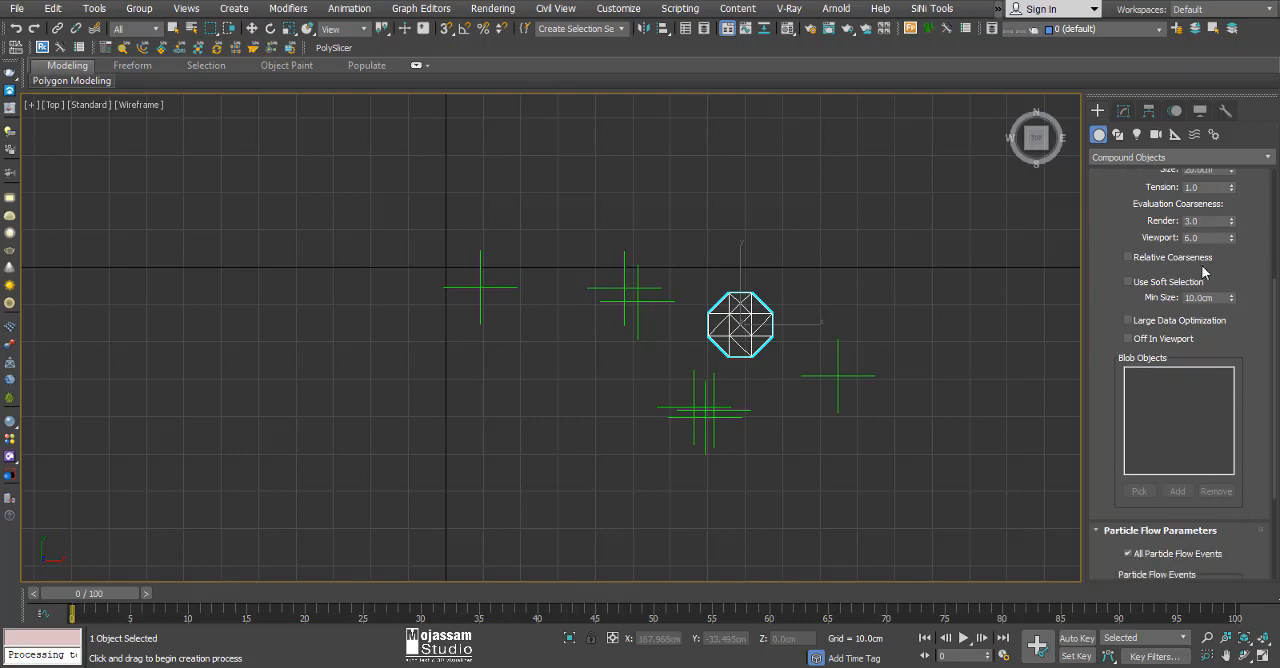
Add all seven point helpers, Point001 to Point007, to the BlobMesh's blob objects.
left_click(1123, 110)
scroll(1263, 426, "down", 2)
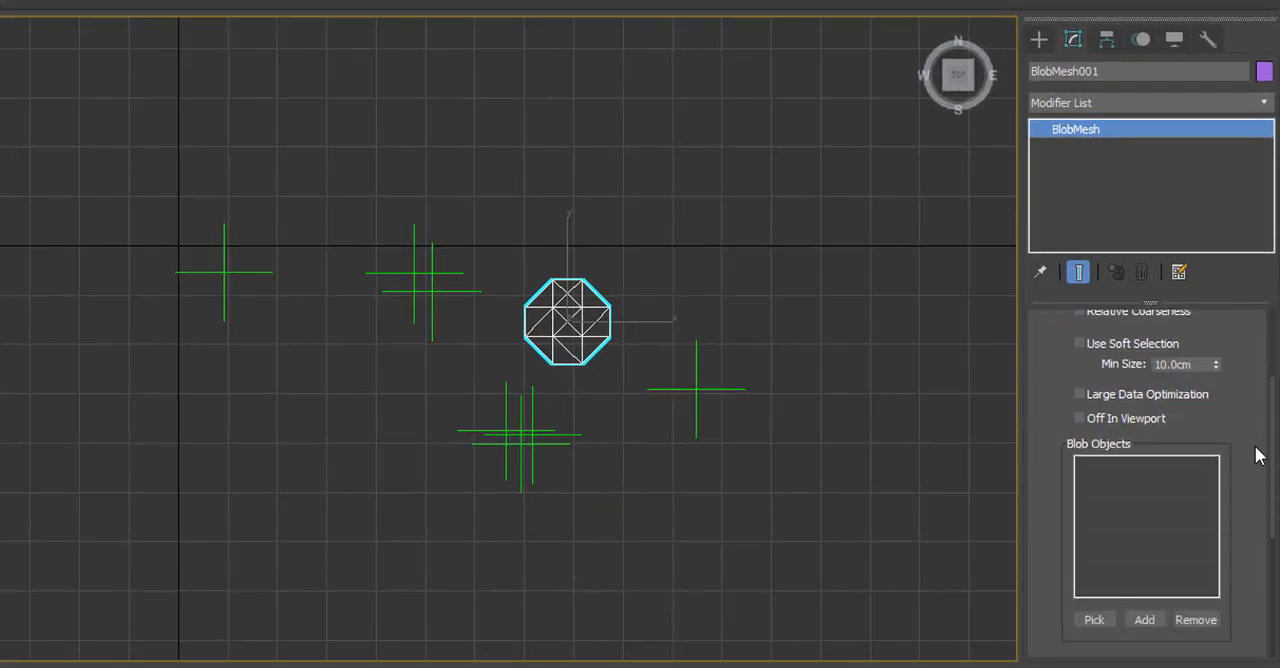
scroll(1258, 455, "down", 1)
left_click(1144, 588)
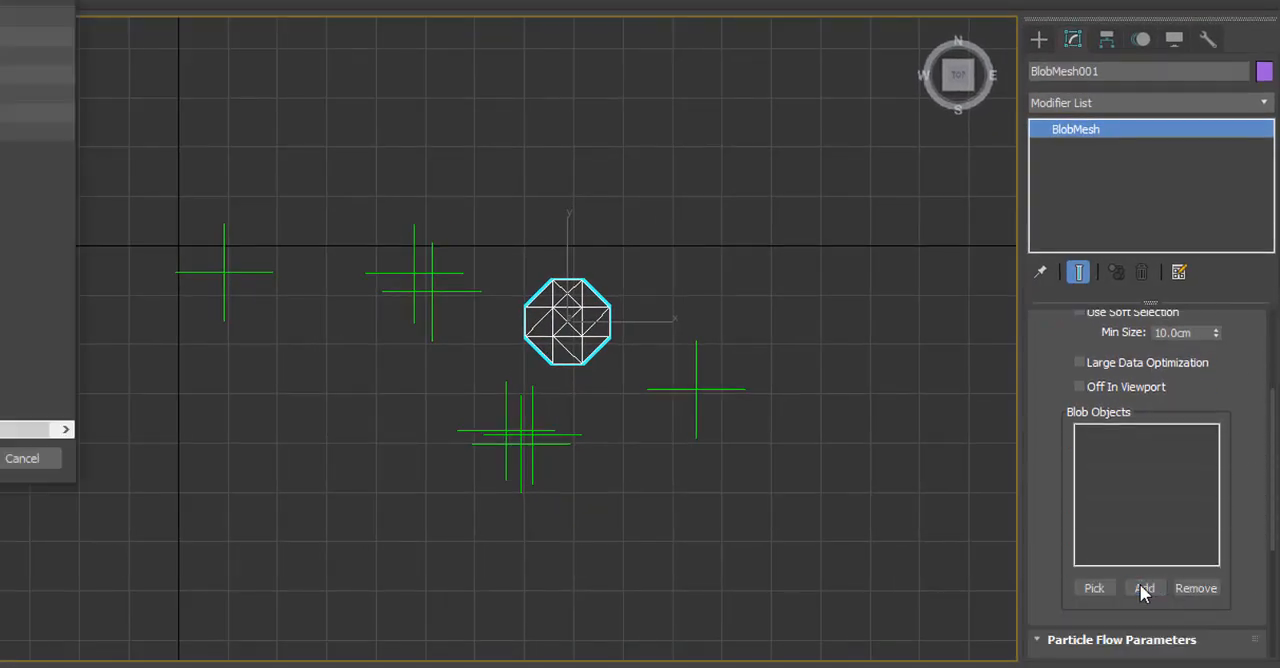
left_click(14, 18)
left_click(14, 131)
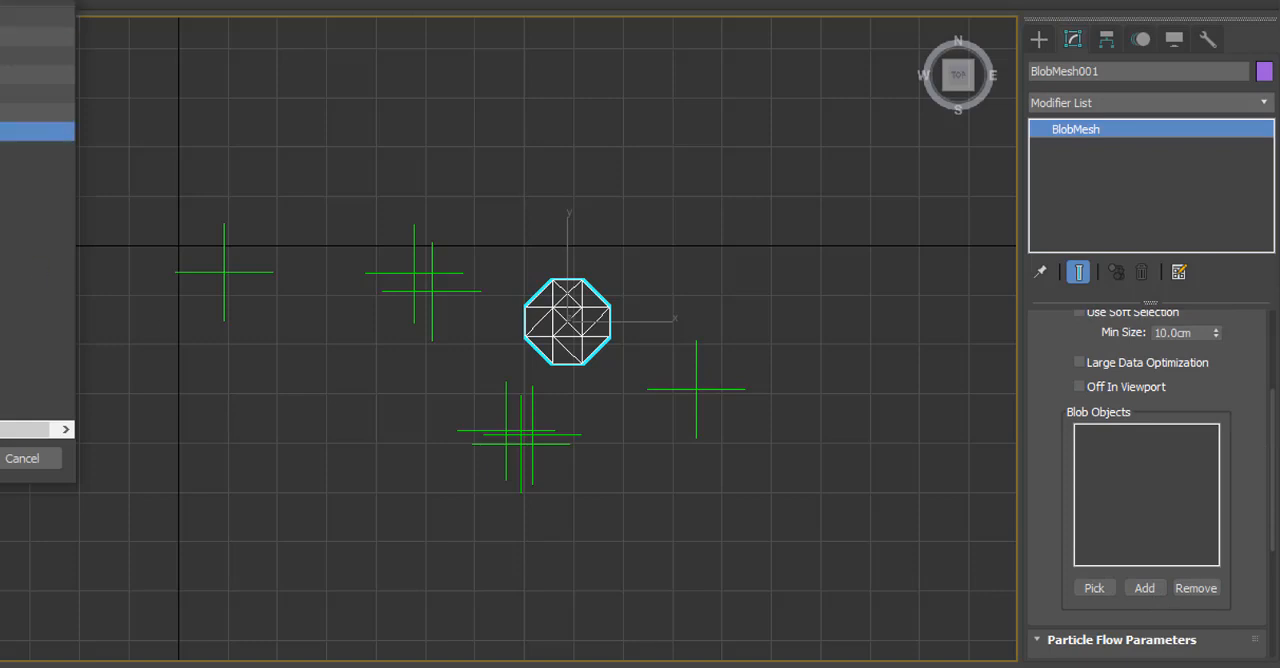
left_click(14, 18, "shift")
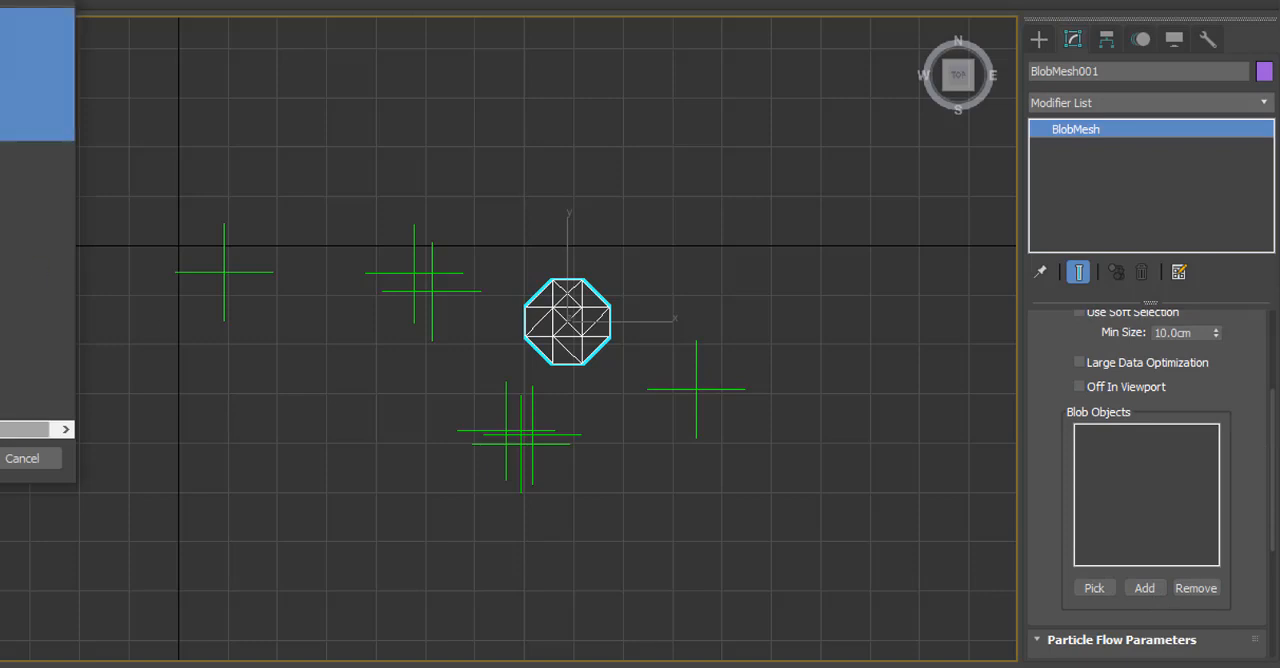
left_click(0, 458)
scroll(505, 362, "up", 3)
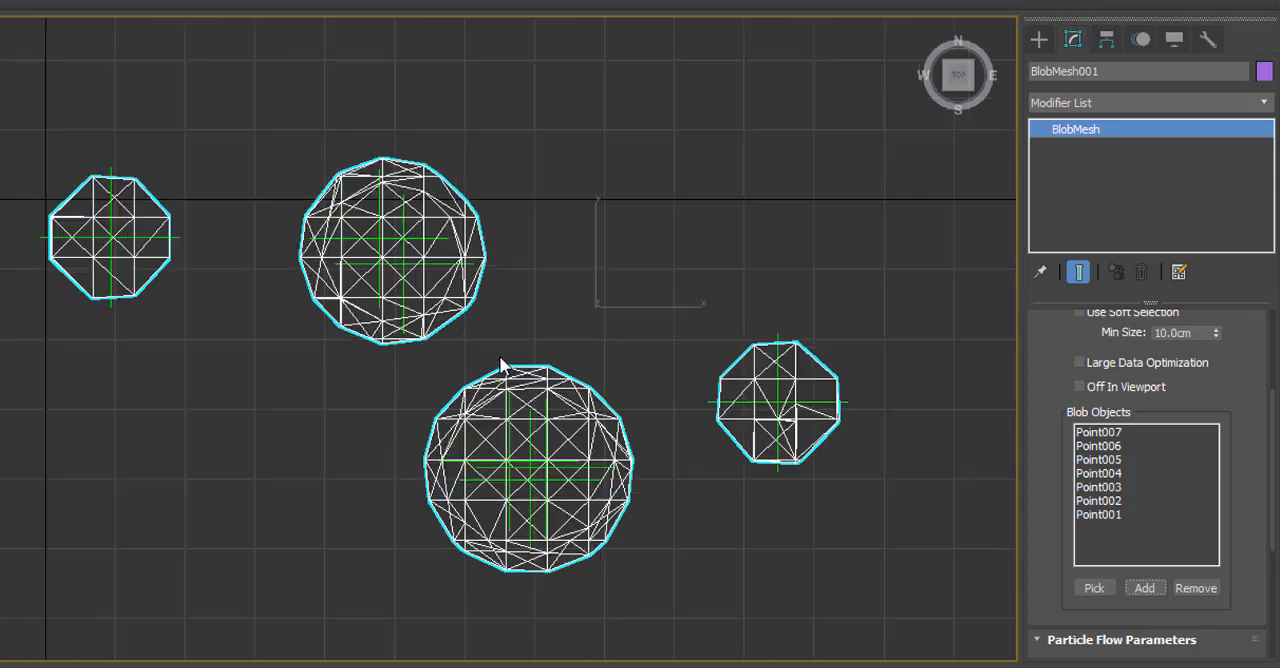
Set the BlobMesh size to 24.5 cm and its viewport evaluation coarseness to 2.
scroll(1235, 370, "up", 5)
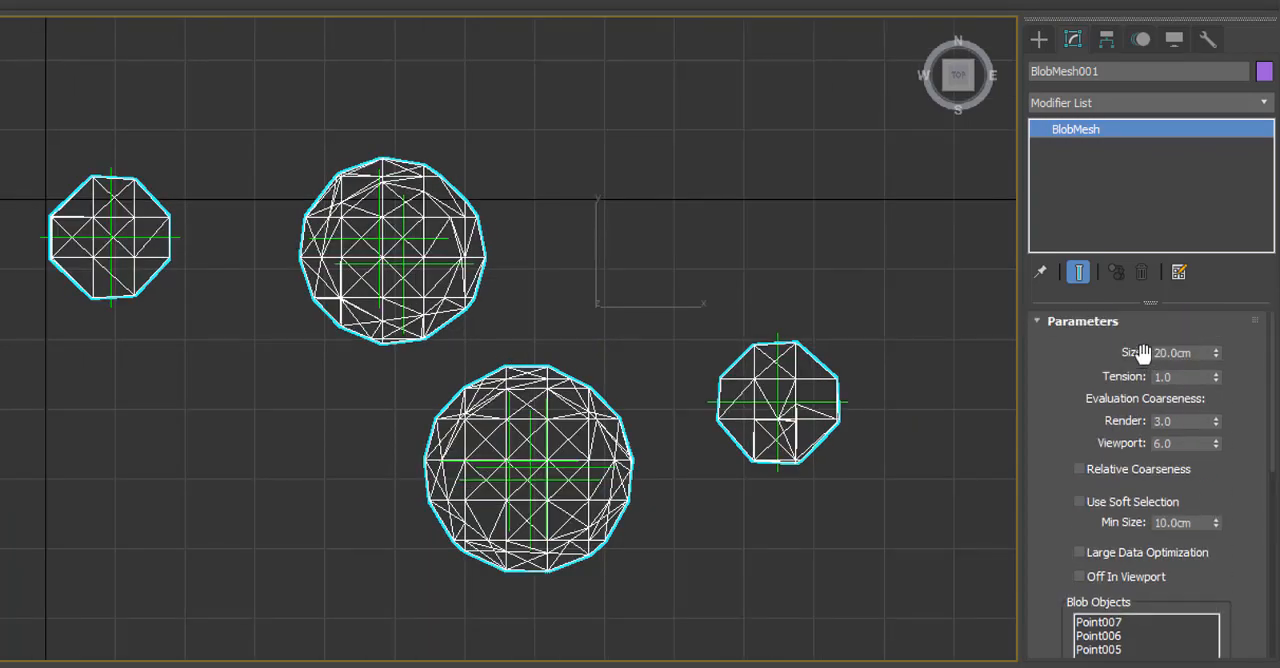
left_click_drag(1219, 352, 1224, 303)
double_click(1198, 443)
type("5")
key("Return")
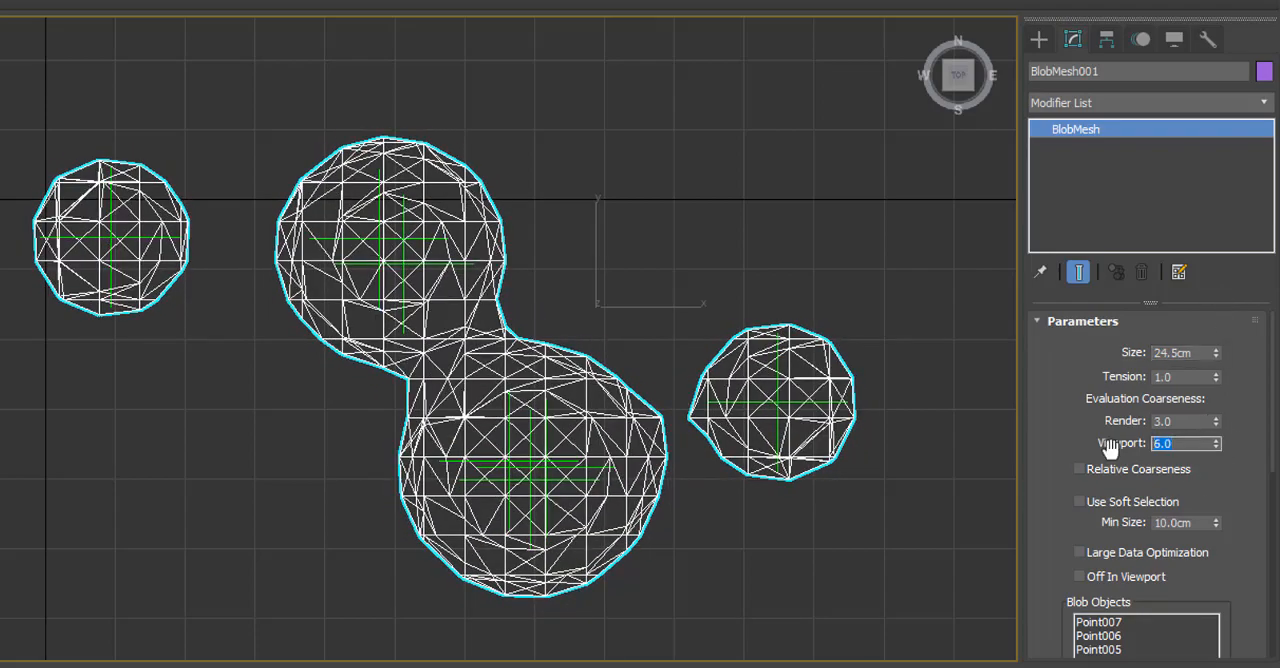
type("2")
key("Return")
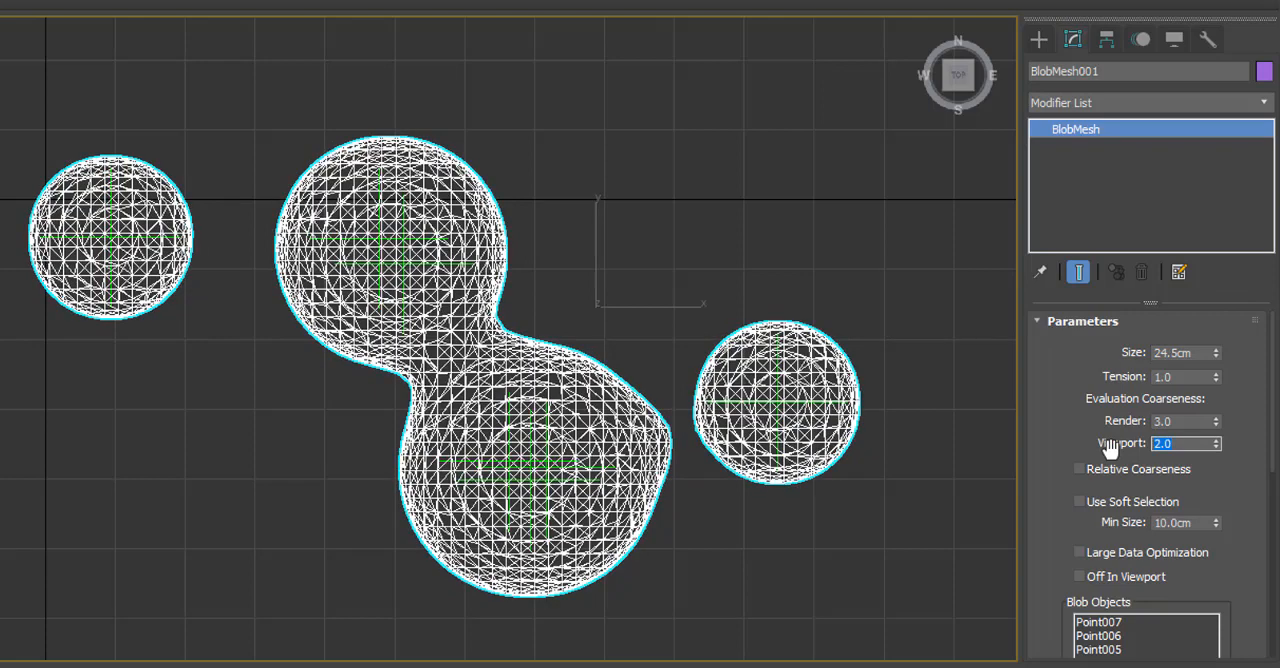
Switch the Top view to shaded display and deselect the BlobMesh.
middle_click_drag(936, 455, 923, 451)
key("F3")
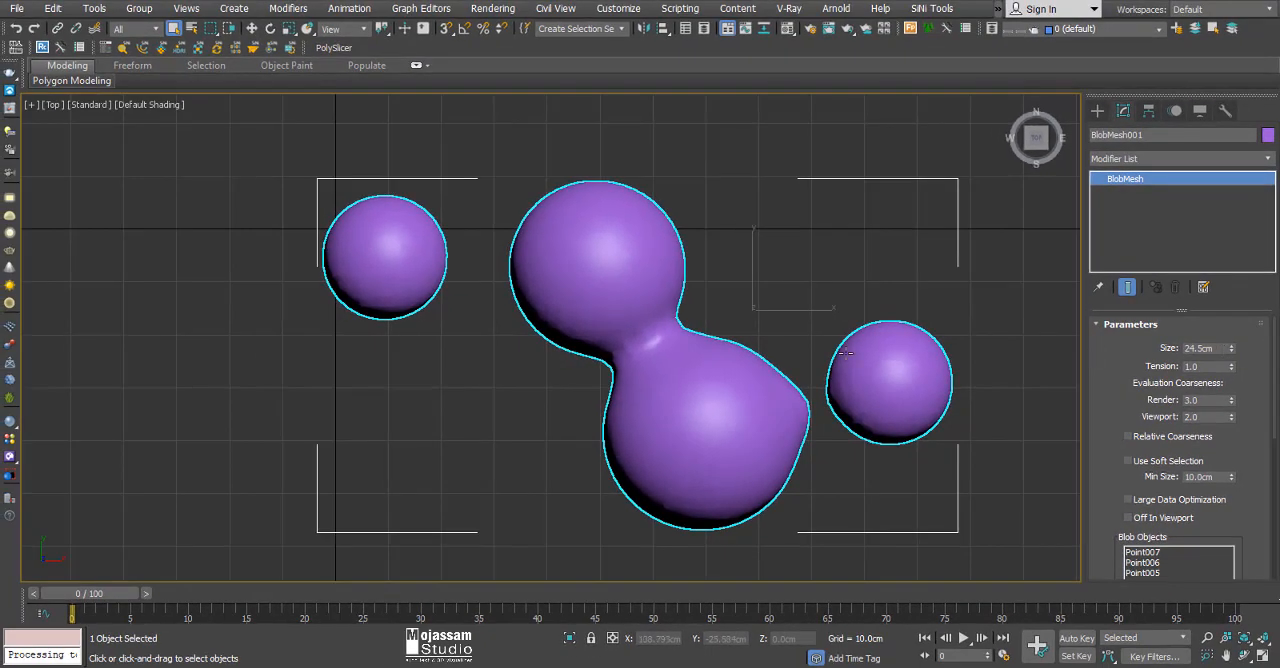
scroll(760, 322, "down", 2)
right_click(758, 305)
left_click(733, 263)
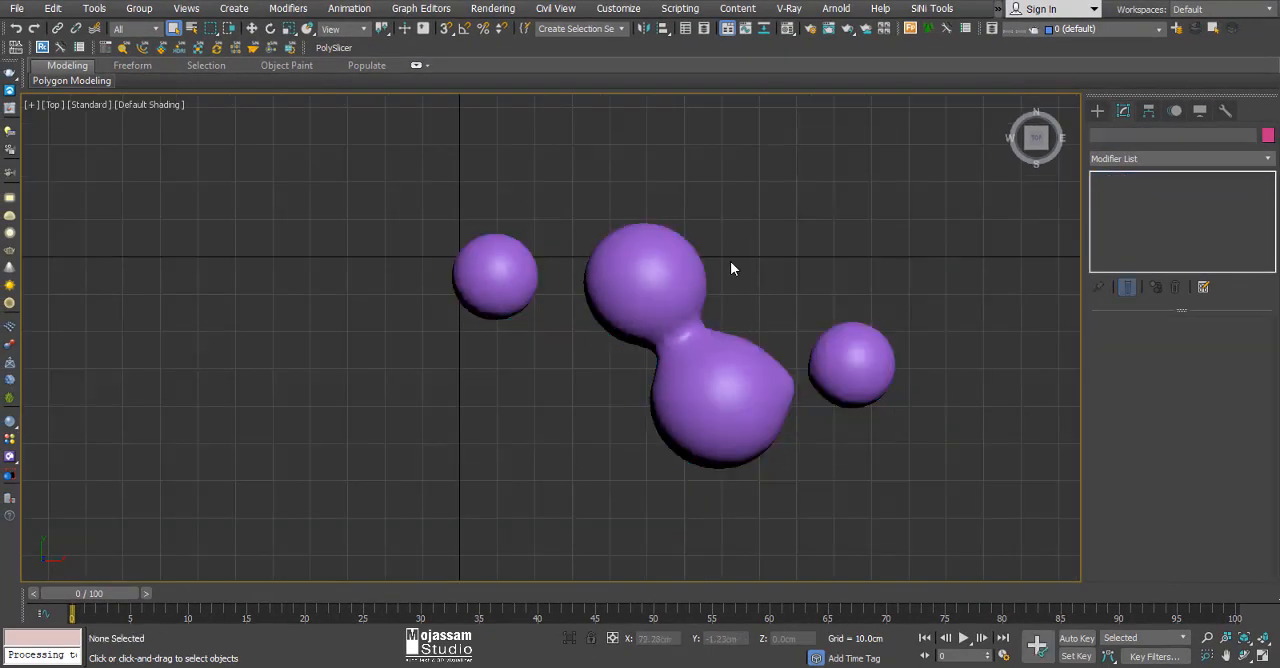
Move Point001, inside the isolated sphere near the origin, along X to about 15.3 cm, towards the neighbouring large sphere.
left_click_drag(474, 309, 476, 306)
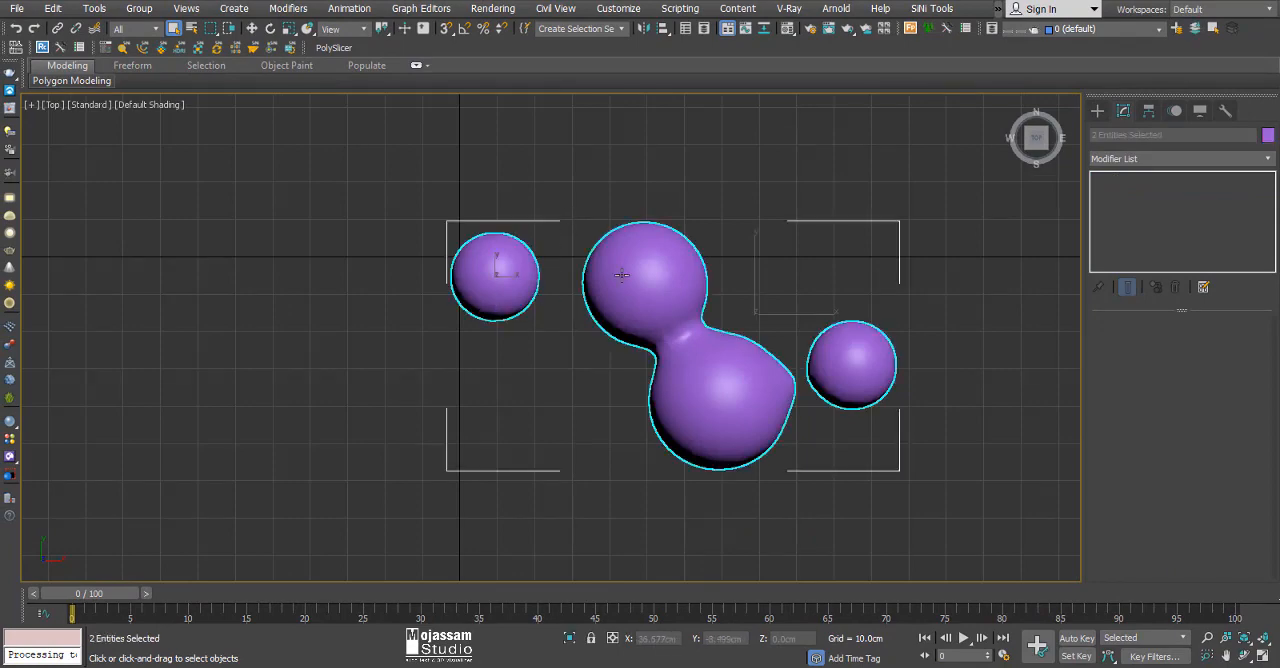
left_click(493, 273)
key("w")
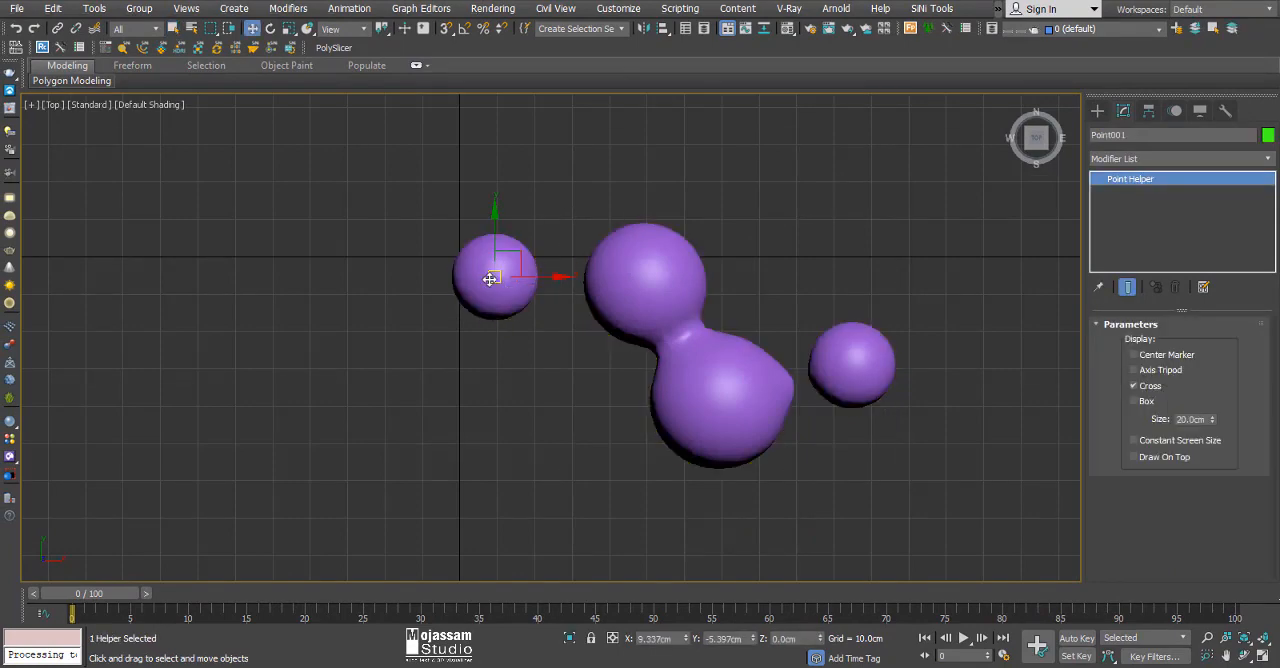
key("F3")
key("z")
scroll(557, 397, "down", 8)
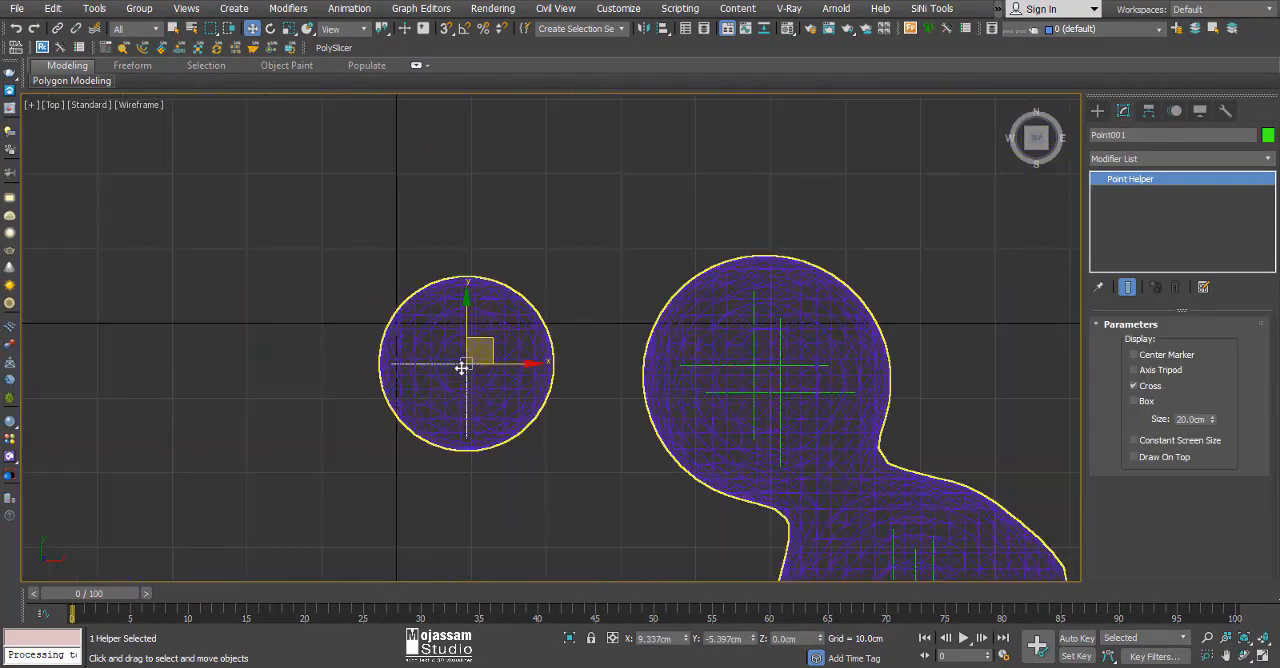
middle_click_drag(524, 457, 459, 352)
scroll(456, 362, "down", 2)
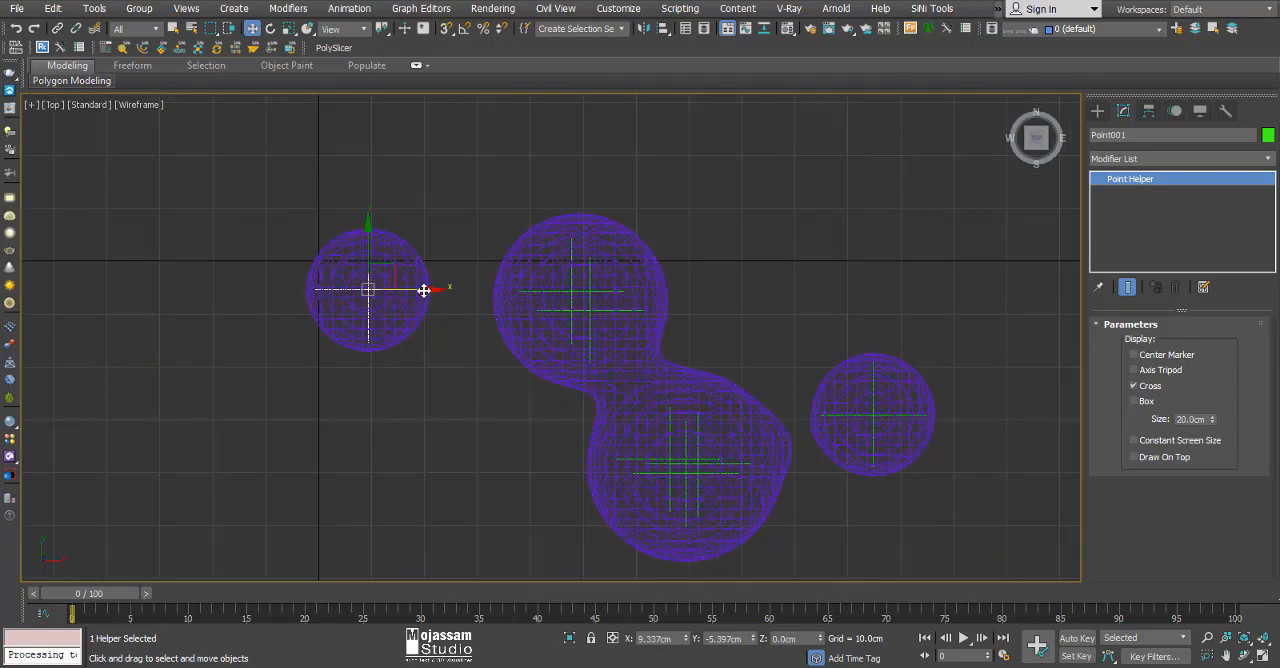
left_click_drag(427, 288, 458, 290)
key("F3")
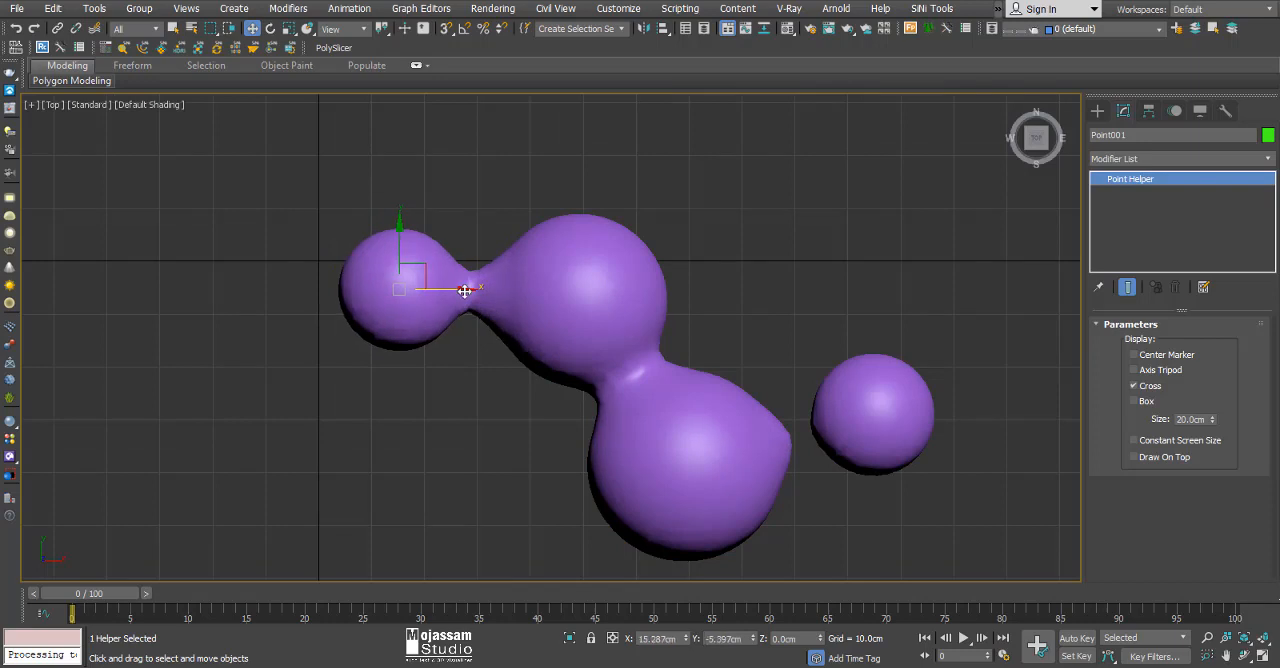
Set the BlobMesh tension to 0.5 and deselect the mesh.
left_click(597, 228)
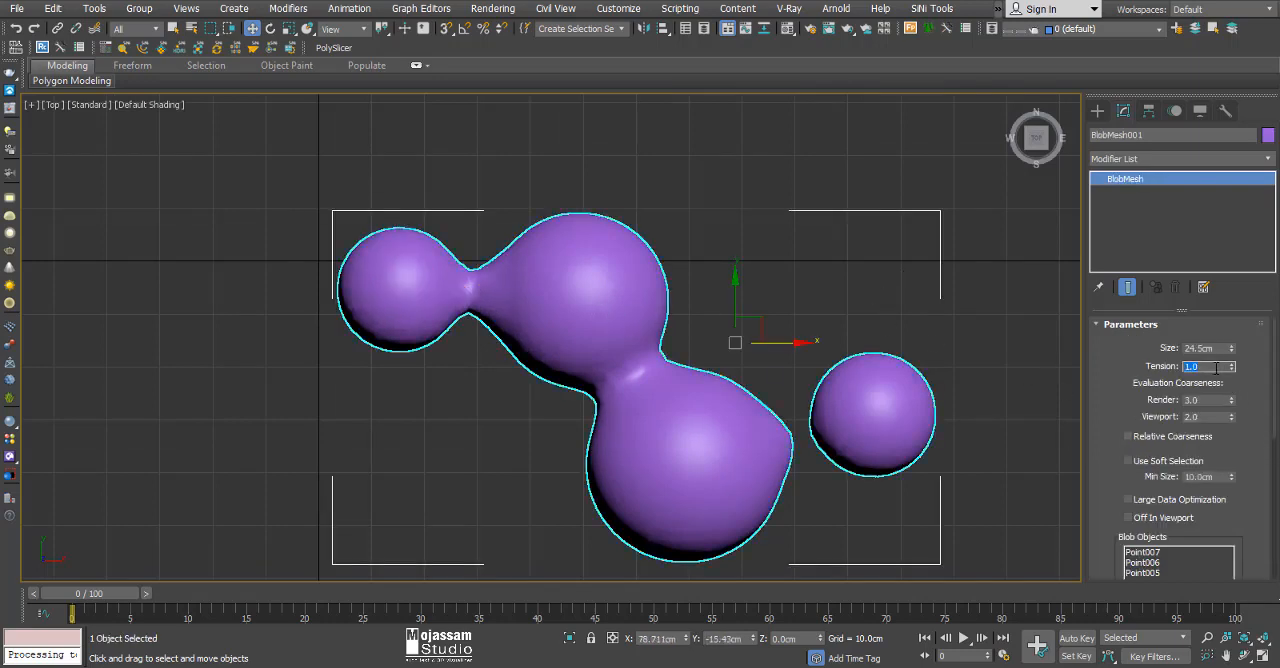
key("Return")
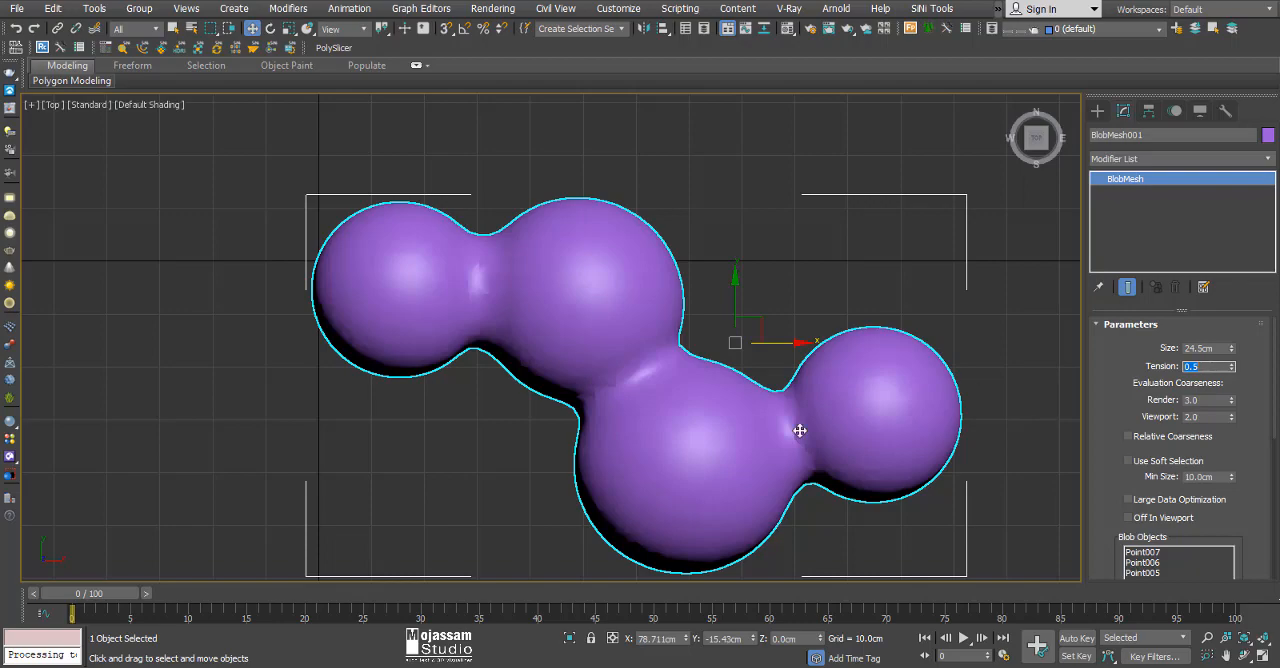
left_click(470, 411)
Using wireframe display to pick Point001, move it back along X to about 11.9 cm and restore shading.
middle_click_drag(469, 404, 523, 394)
key("F3")
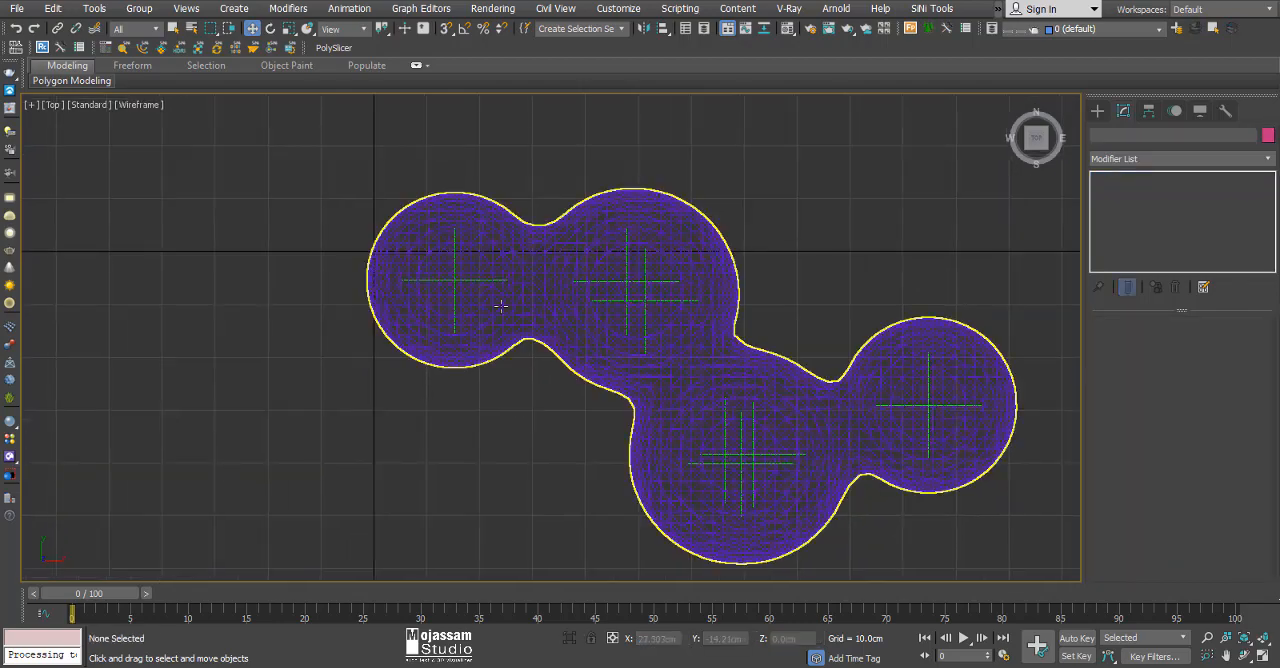
scroll(500, 306, "up", 5)
left_click(461, 271)
scroll(418, 273, "up", 3)
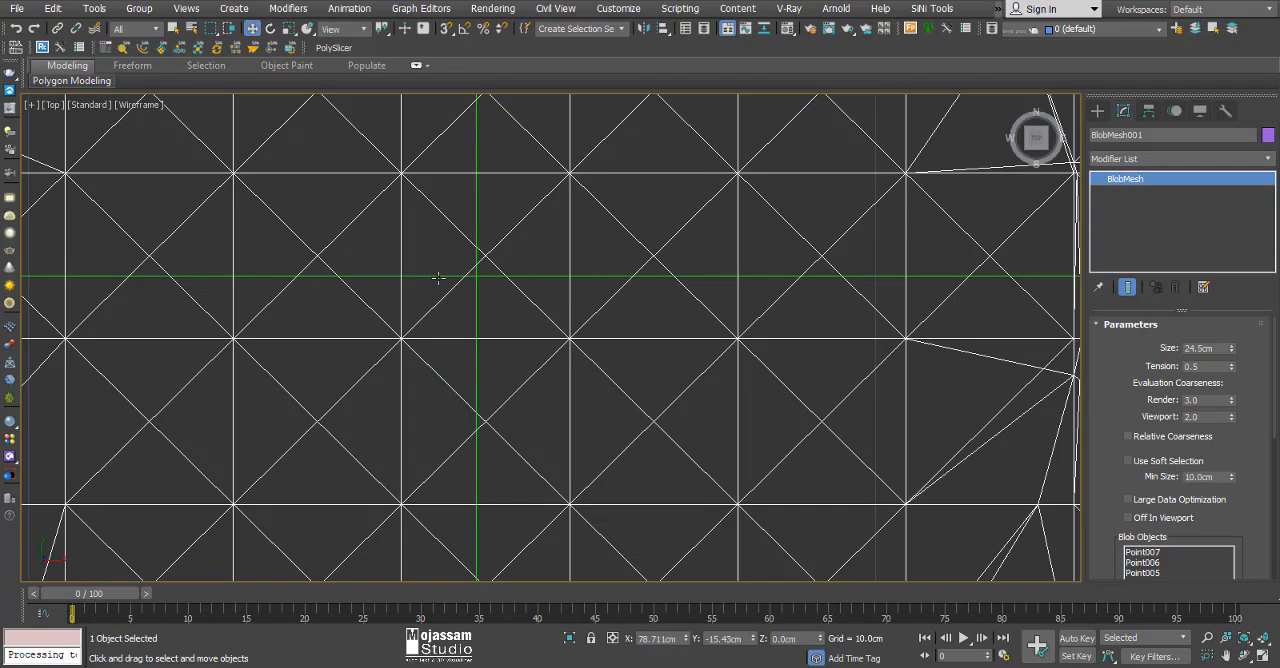
left_click(477, 325)
scroll(481, 325, "down", 6)
left_click_drag(534, 323, 514, 324)
key("F3")
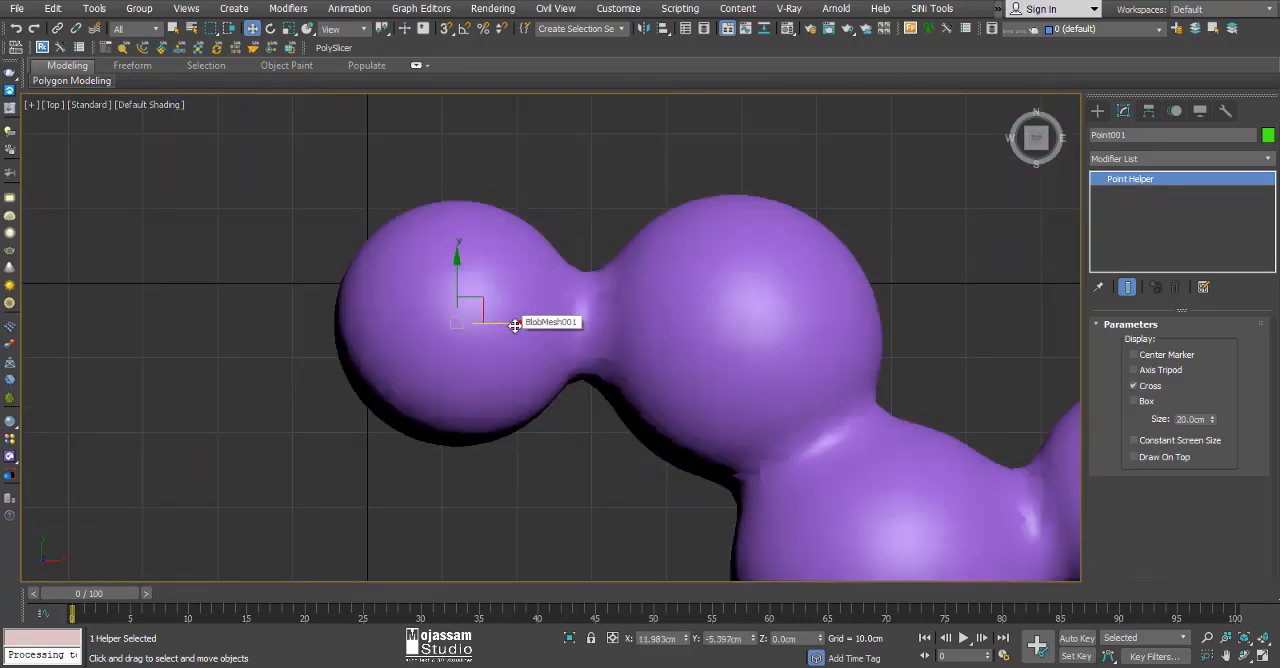
Examine how smoothly the spheres of the BlobMesh blend together, finishing in the shaded Top view.
scroll(499, 295, "down", 5)
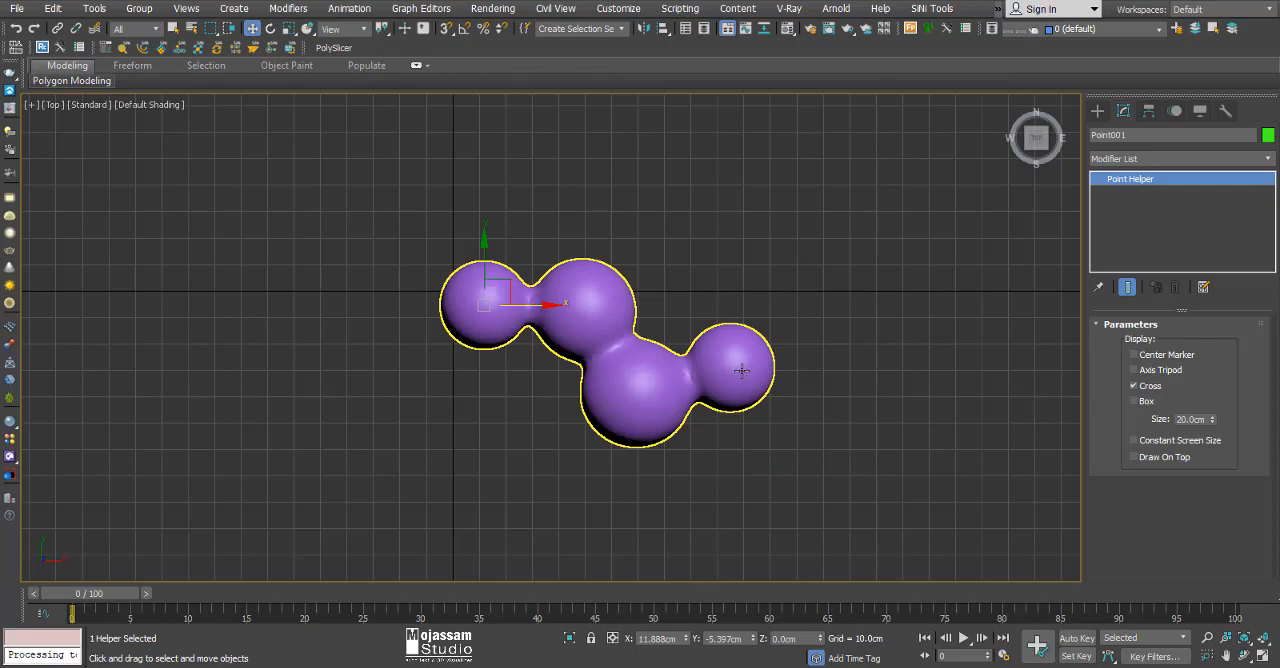
scroll(741, 371, "up", 7)
scroll(755, 463, "down", 5)
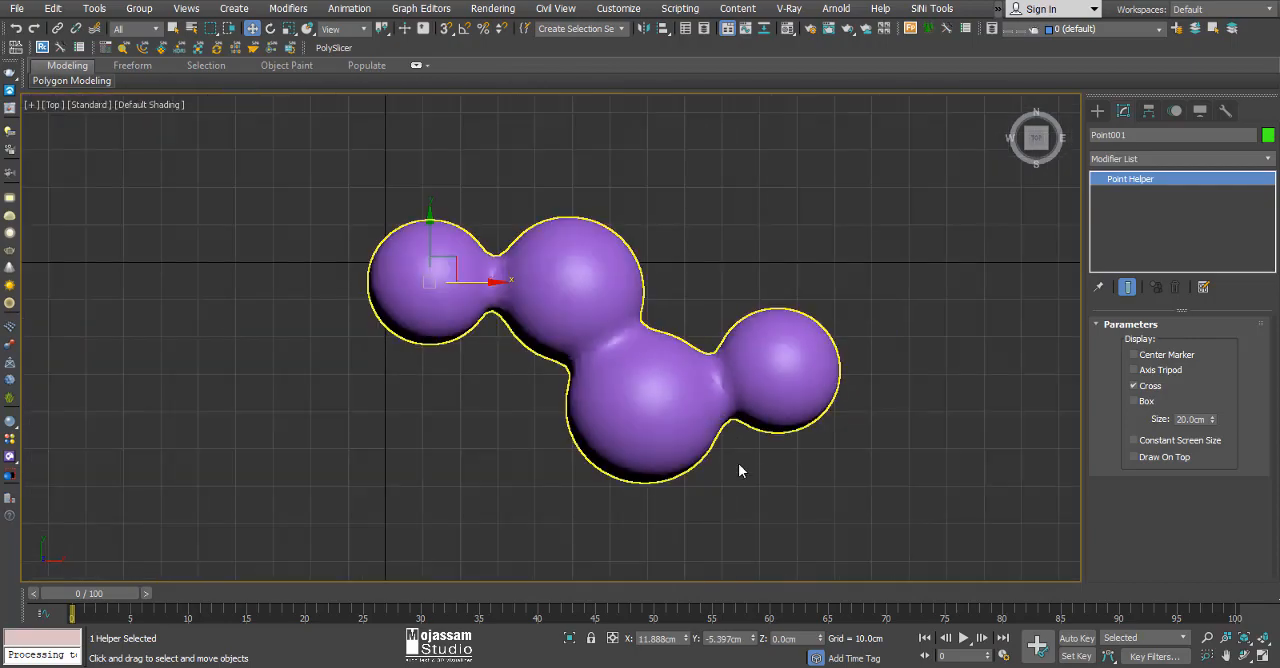
mouse_move(739, 464)
middle_mouse_down("alt")
mouse_move(720, 380)
mouse_move(740, 251)
mouse_move(794, 240)
mouse_move(732, 374)
mouse_move(741, 452)
middle_mouse_up("alt")
key("t")
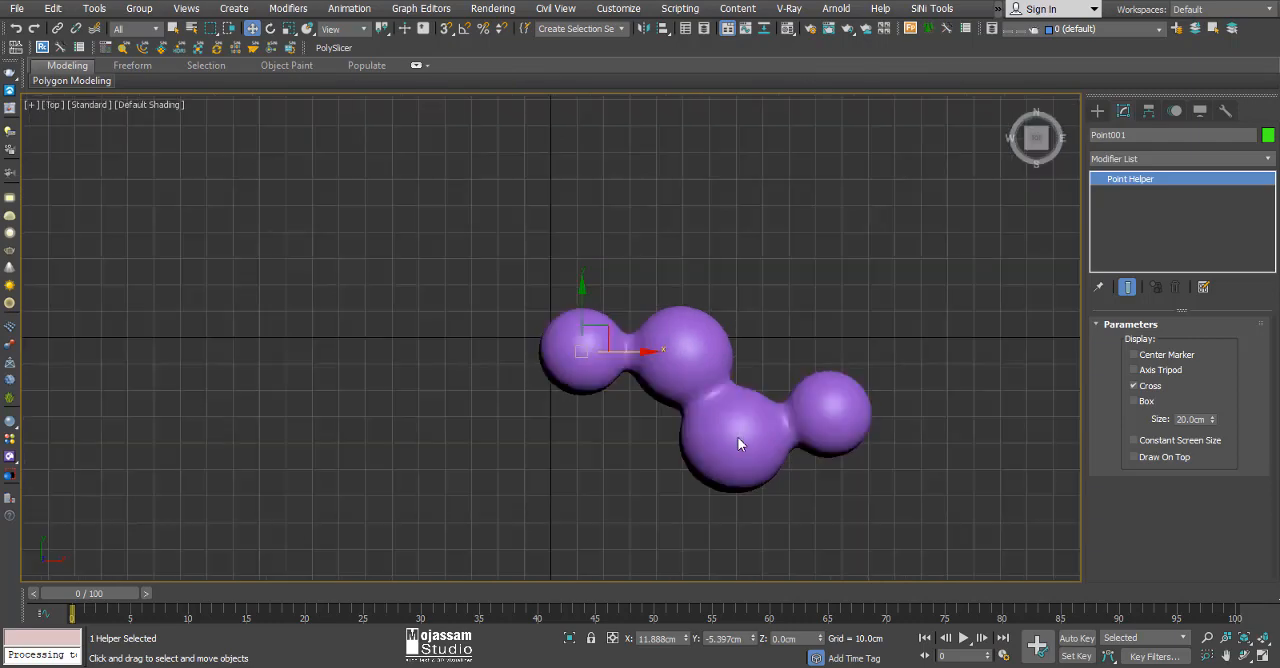
scroll(739, 444, "up", 8)
scroll(526, 363, "down", 4)
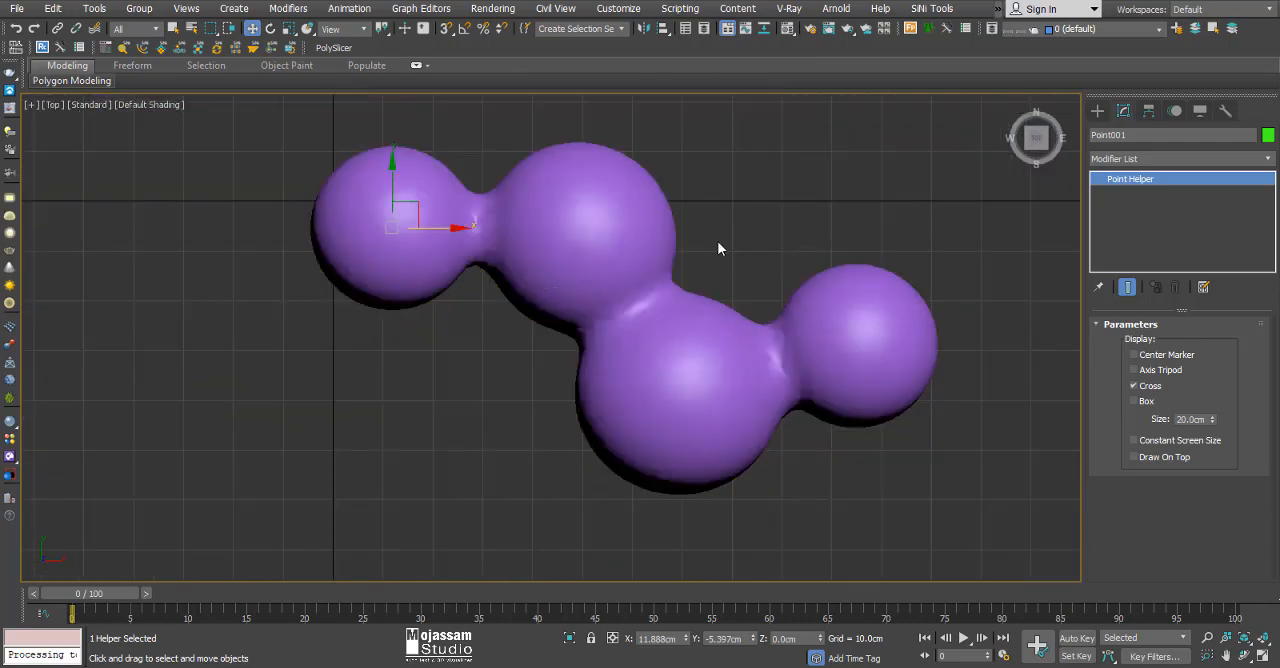
Select the BlobMesh and set its viewport evaluation coarseness to 1.
middle_click_drag(718, 242, 699, 300)
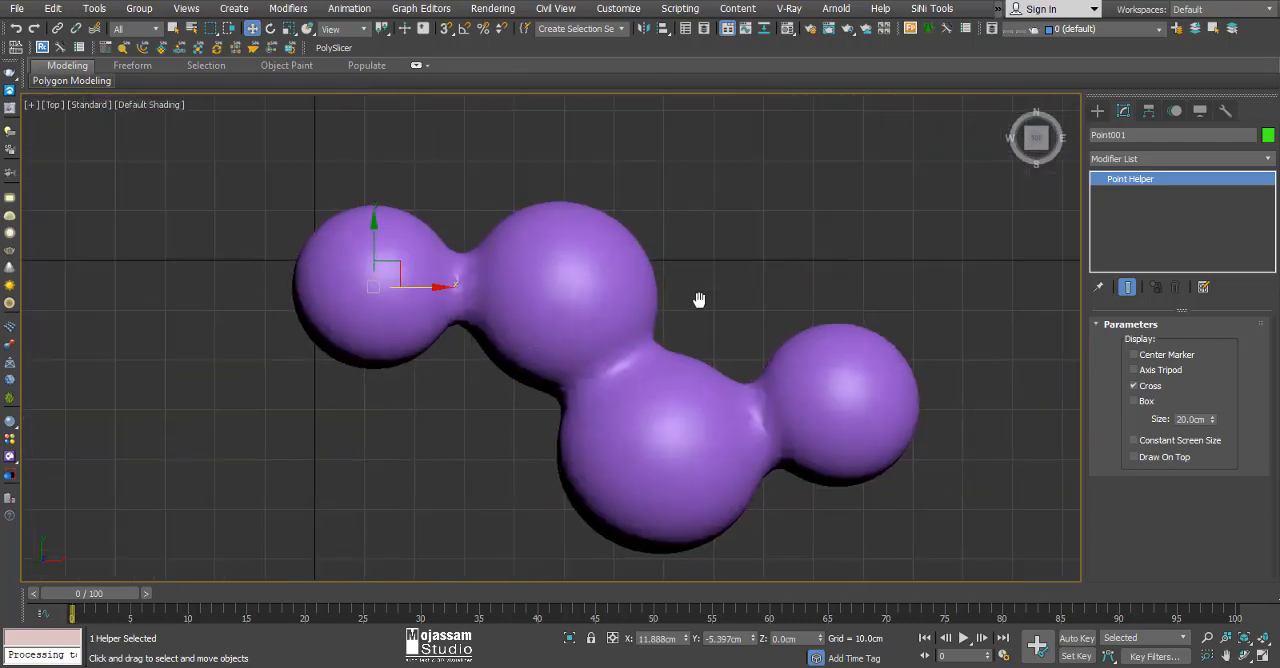
left_click(894, 386)
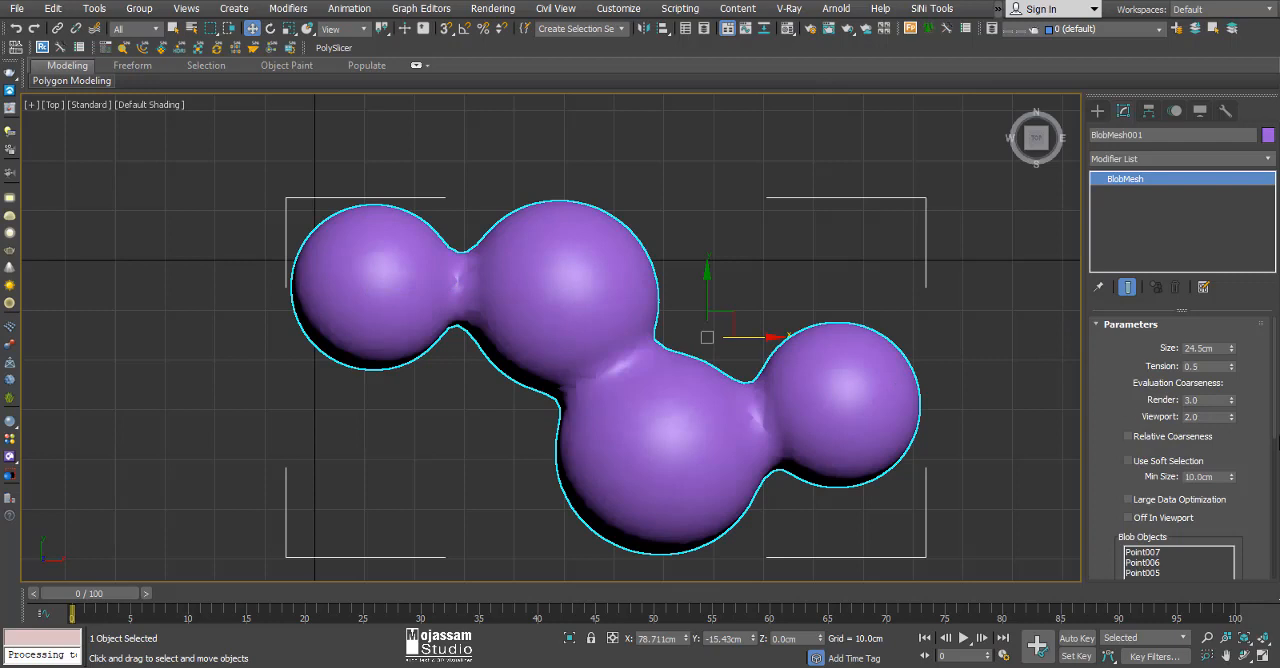
left_click(1206, 416)
type("1")
key("Return")
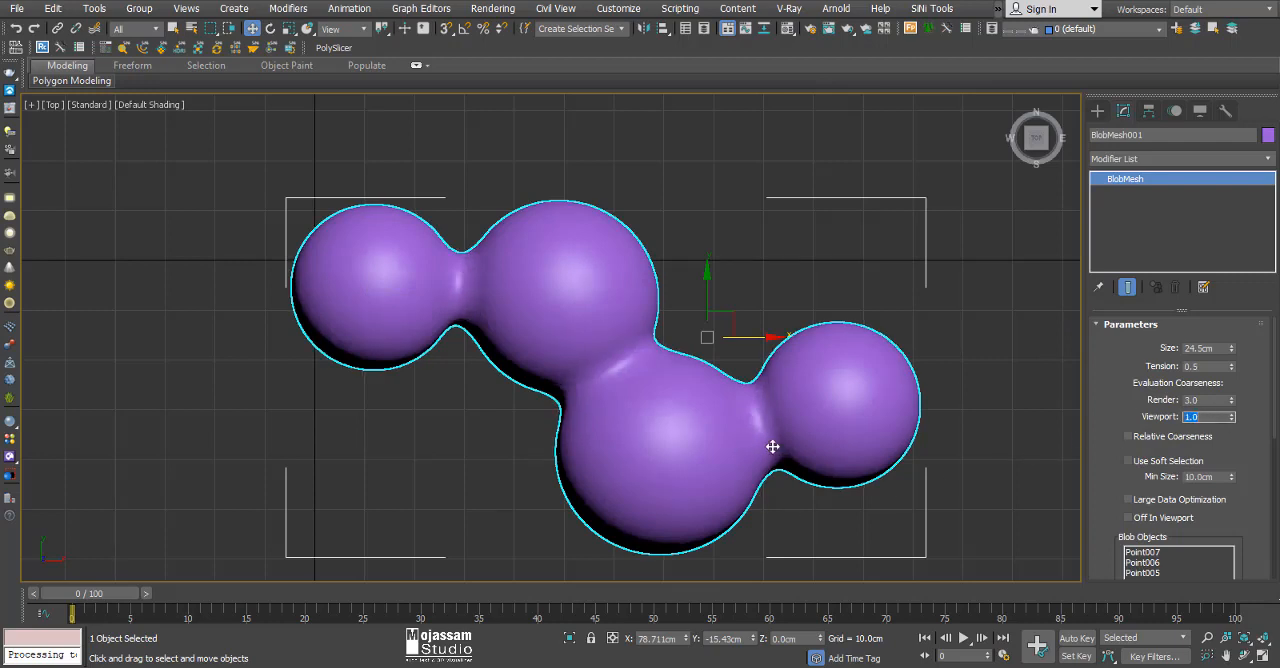
Clone the BlobMesh as an independent copy and move the copy along X to about 483 cm.
middle_click_drag(571, 371, 577, 334)
scroll(606, 337, "down", 5)
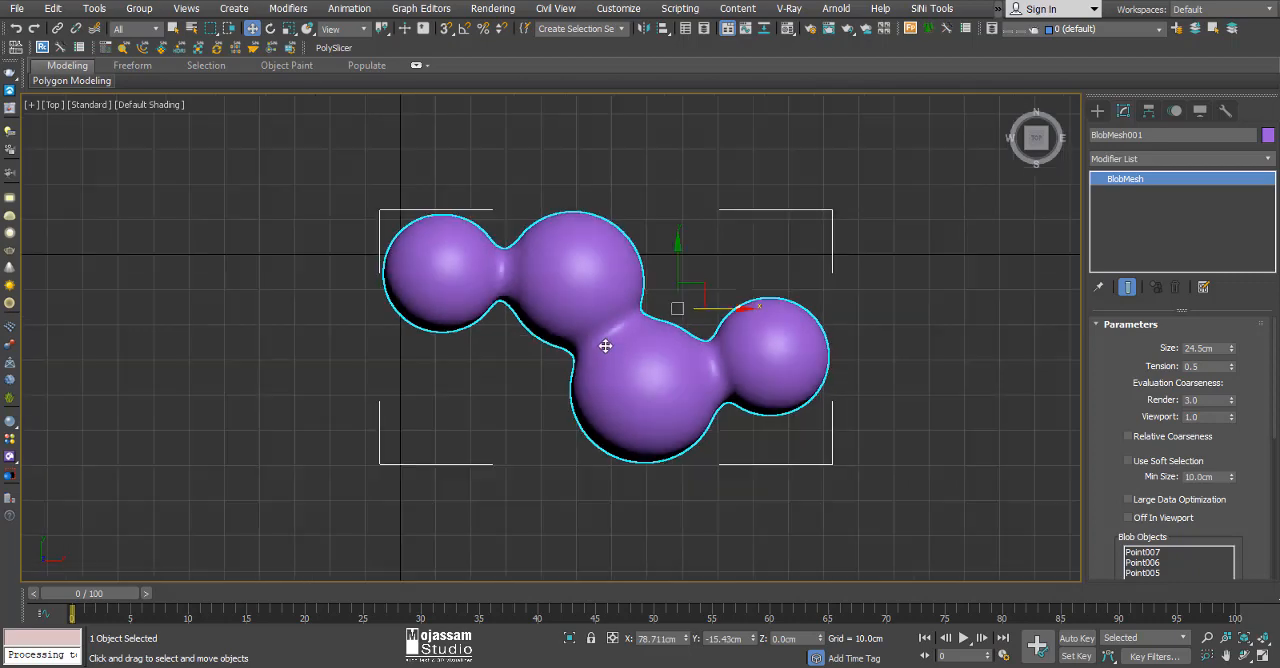
middle_click_drag(690, 399, 577, 387)
left_click_drag(568, 317, 905, 317, "shift")
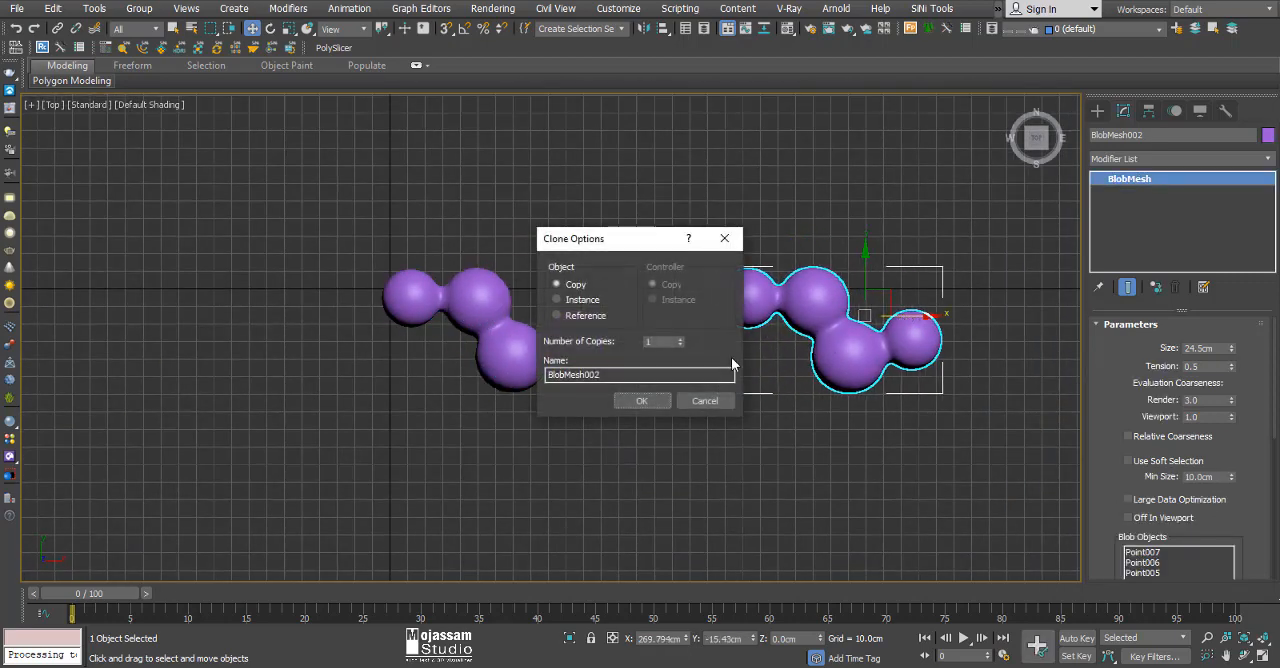
left_click(641, 400)
scroll(872, 338, "up", 3)
scroll(503, 362, "down", 3)
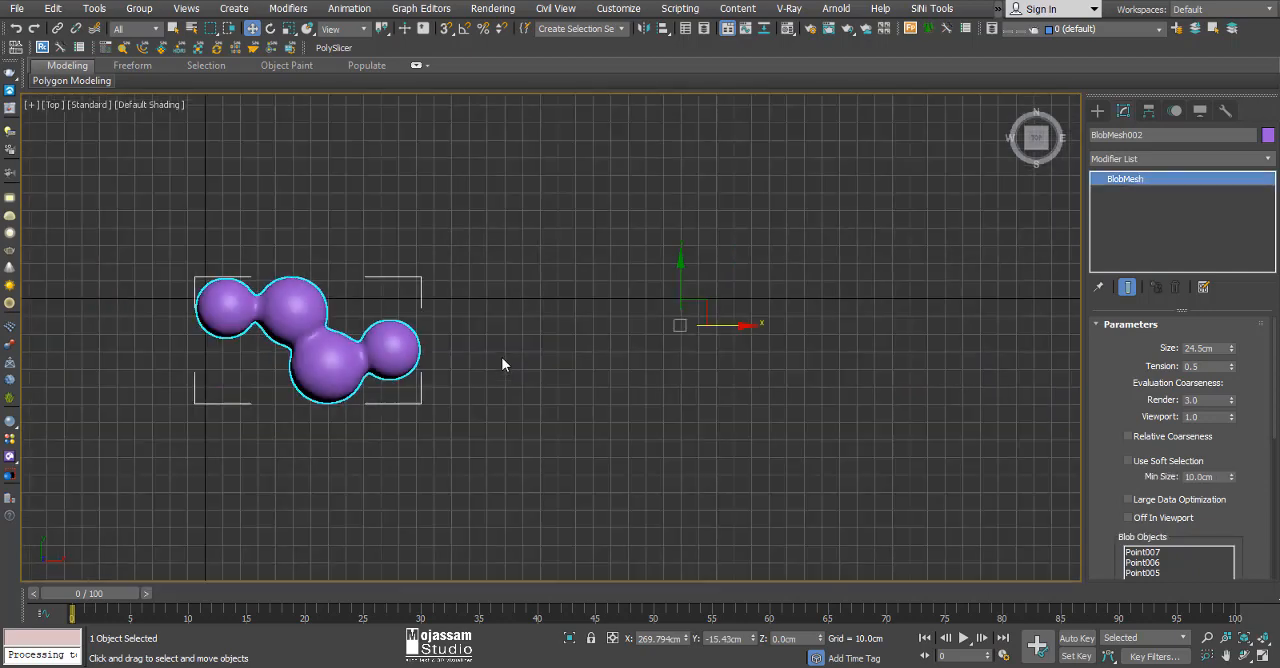
left_click_drag(332, 357, 708, 357)
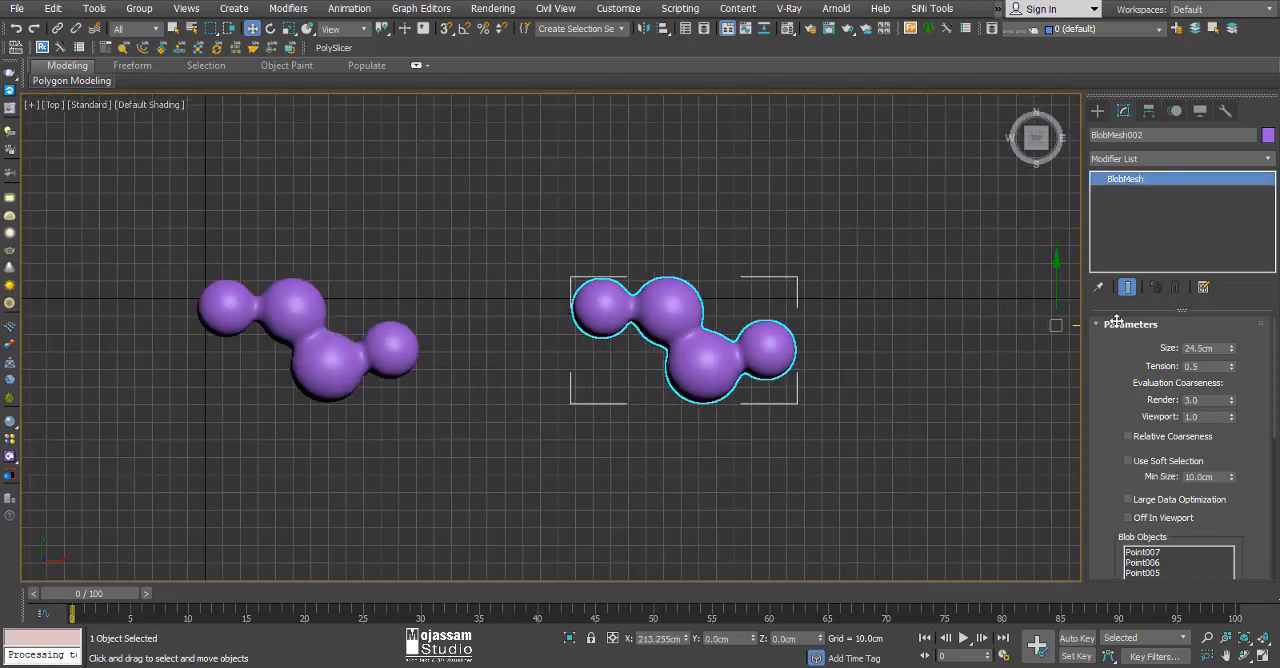
Convert the copied BlobMesh to an Editable Poly and isolate it.
right_click(711, 357)
mouse_move(872, 524)
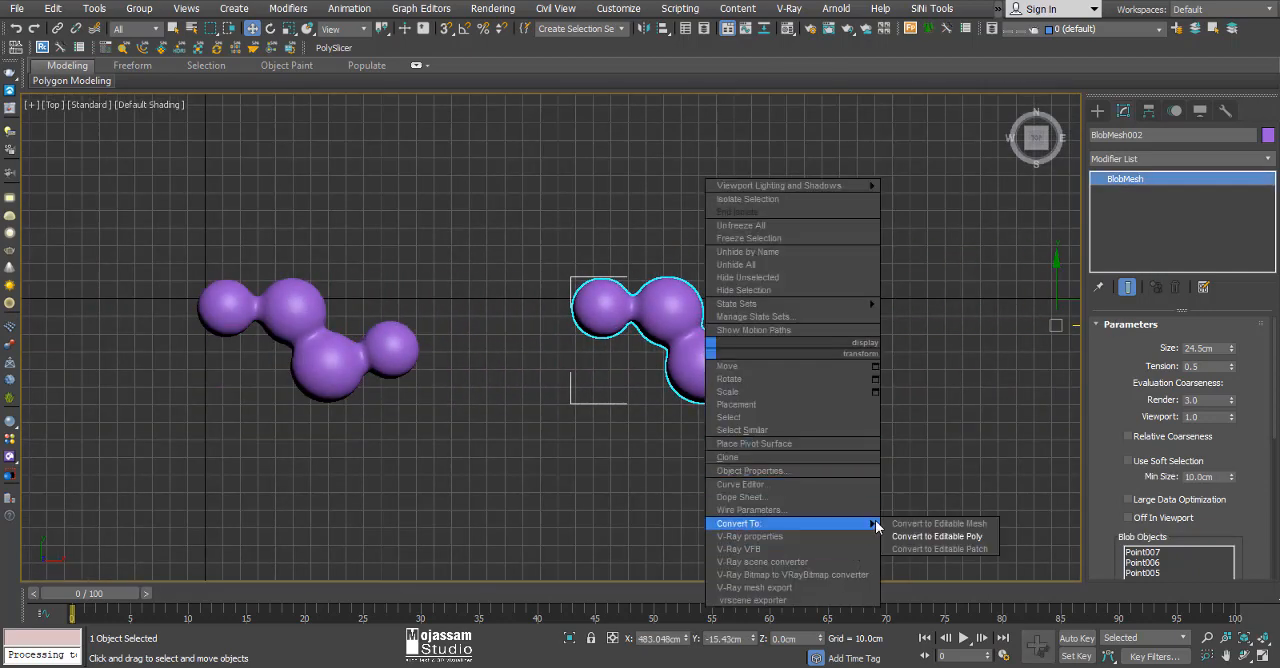
left_click(950, 541)
scroll(695, 338, "up", 5)
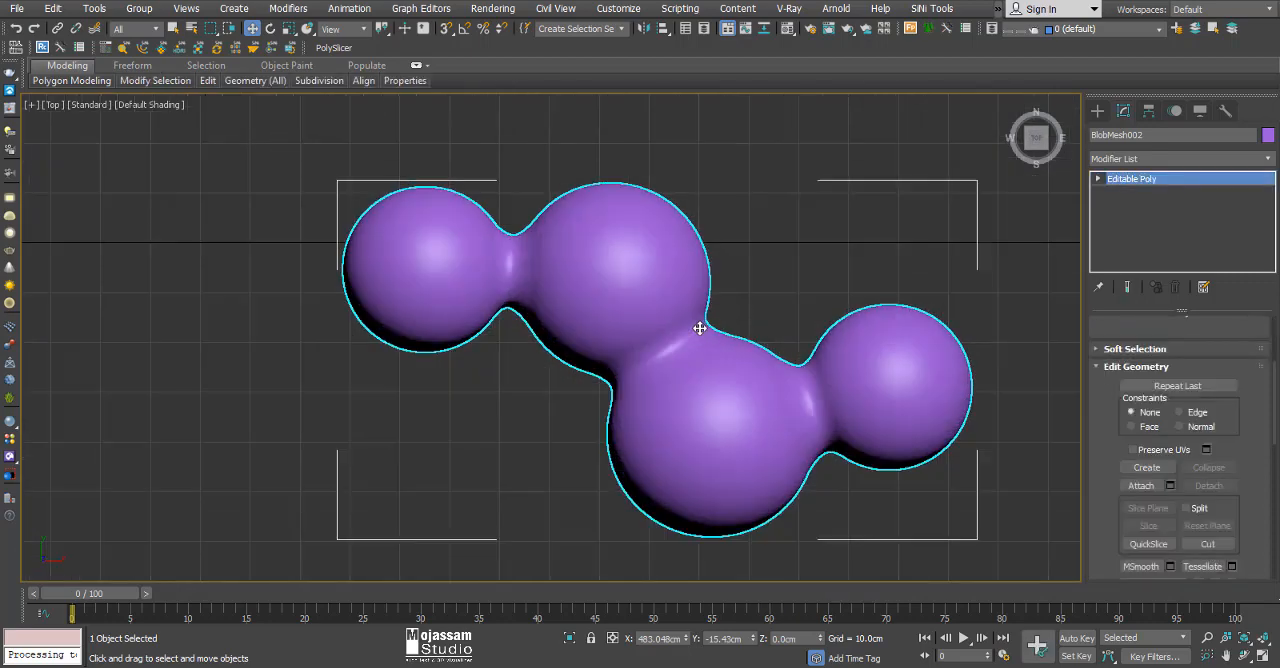
middle_click_drag(763, 316, 724, 306)
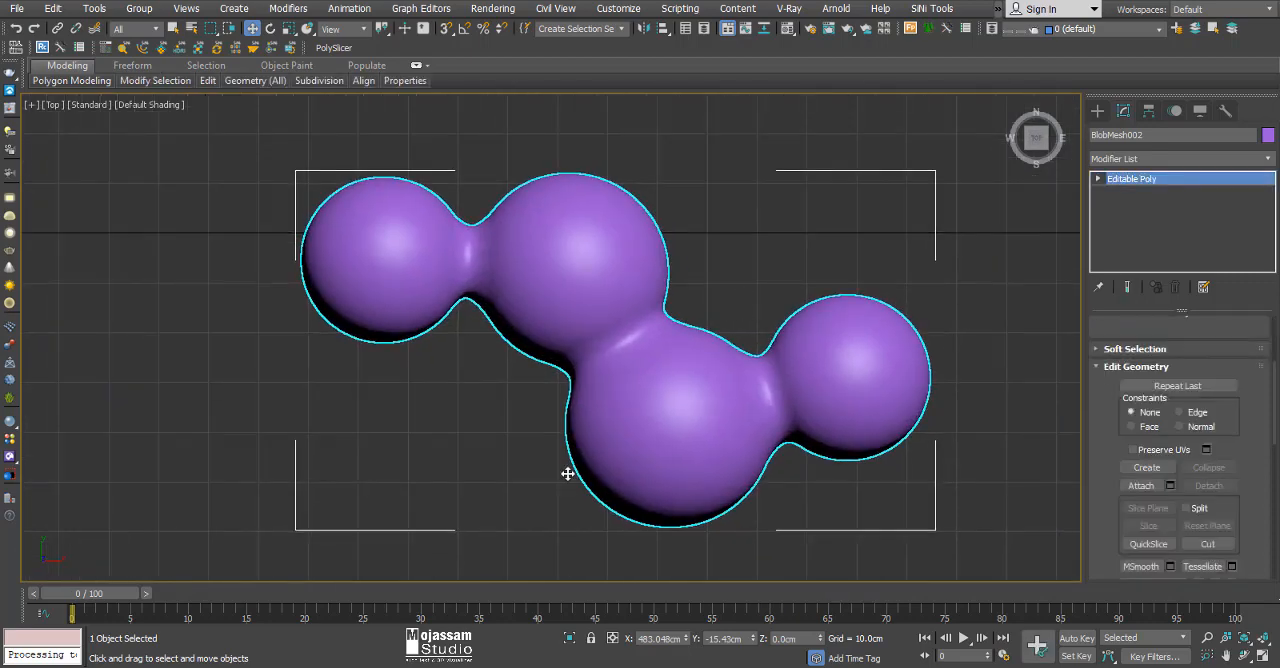
left_click(569, 638)
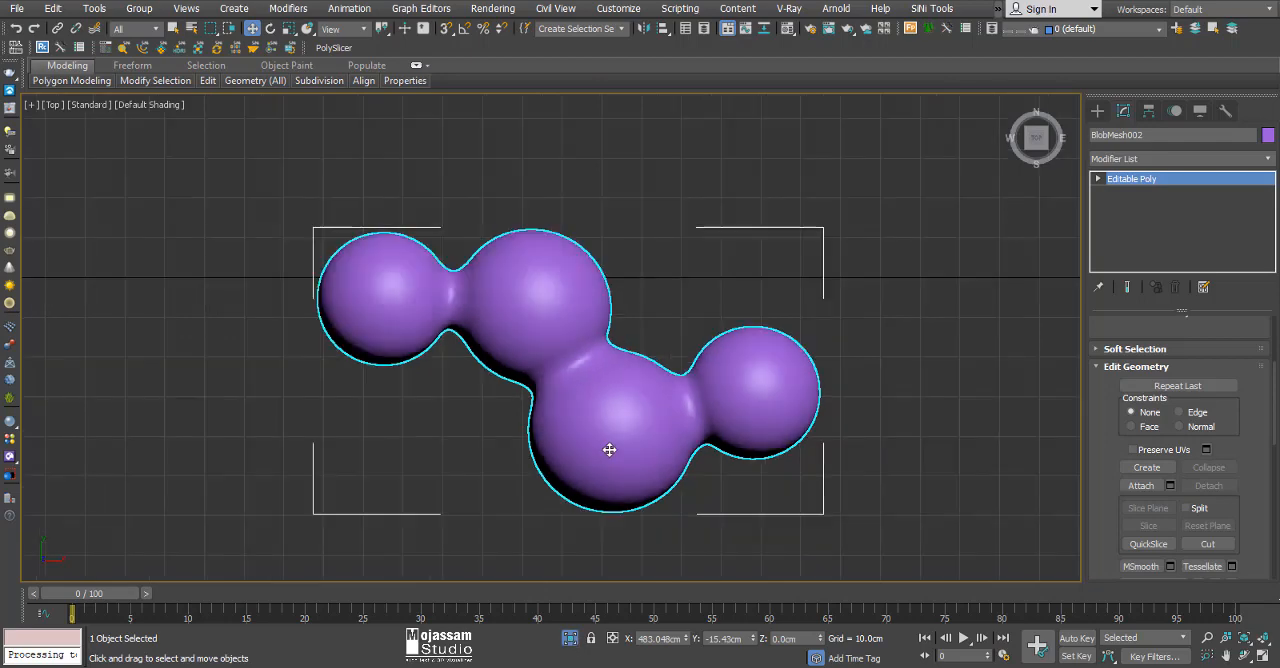
Add a Shell modifier to the isolated mesh, switch to wireframe display and reset the outer amount to 0 cm.
left_click(1252, 160)
type("sh")
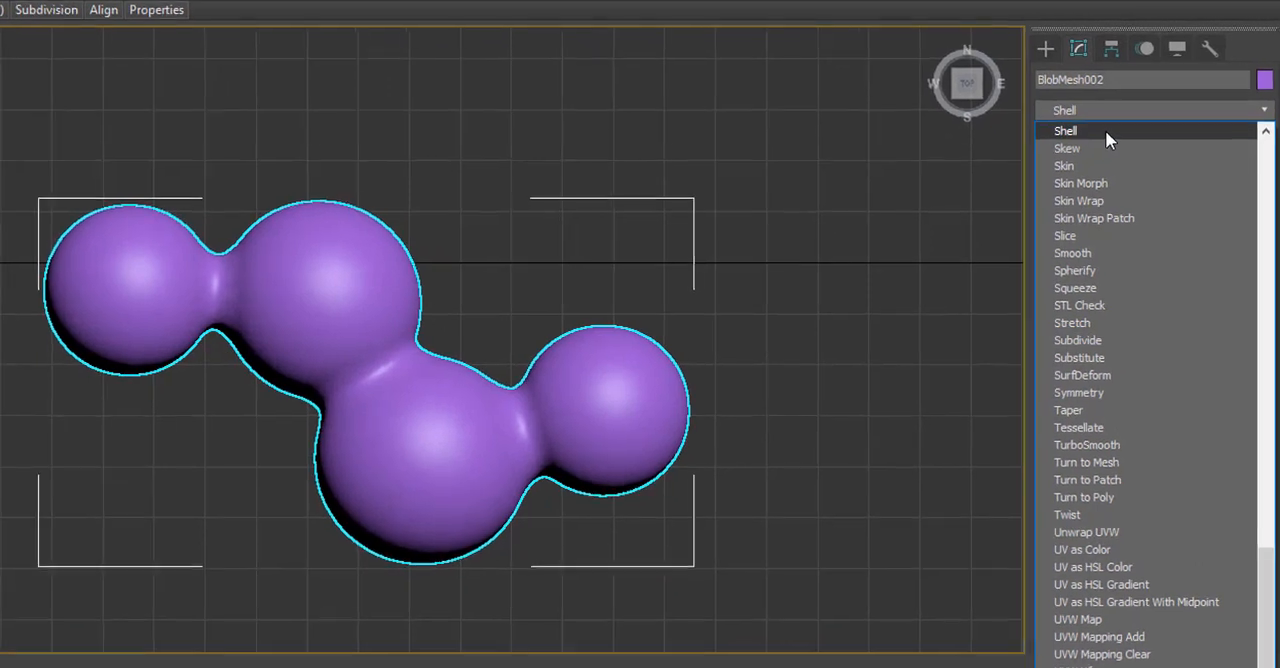
left_click(1105, 130)
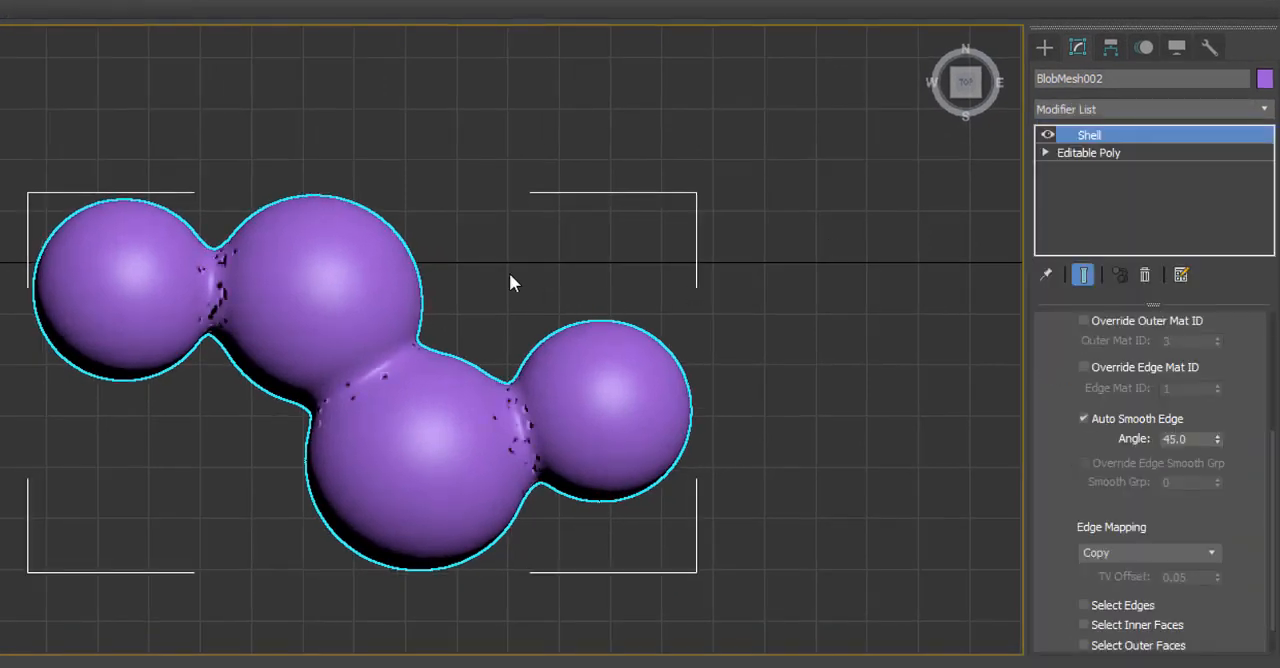
key("F3")
scroll(428, 385, "up", 3)
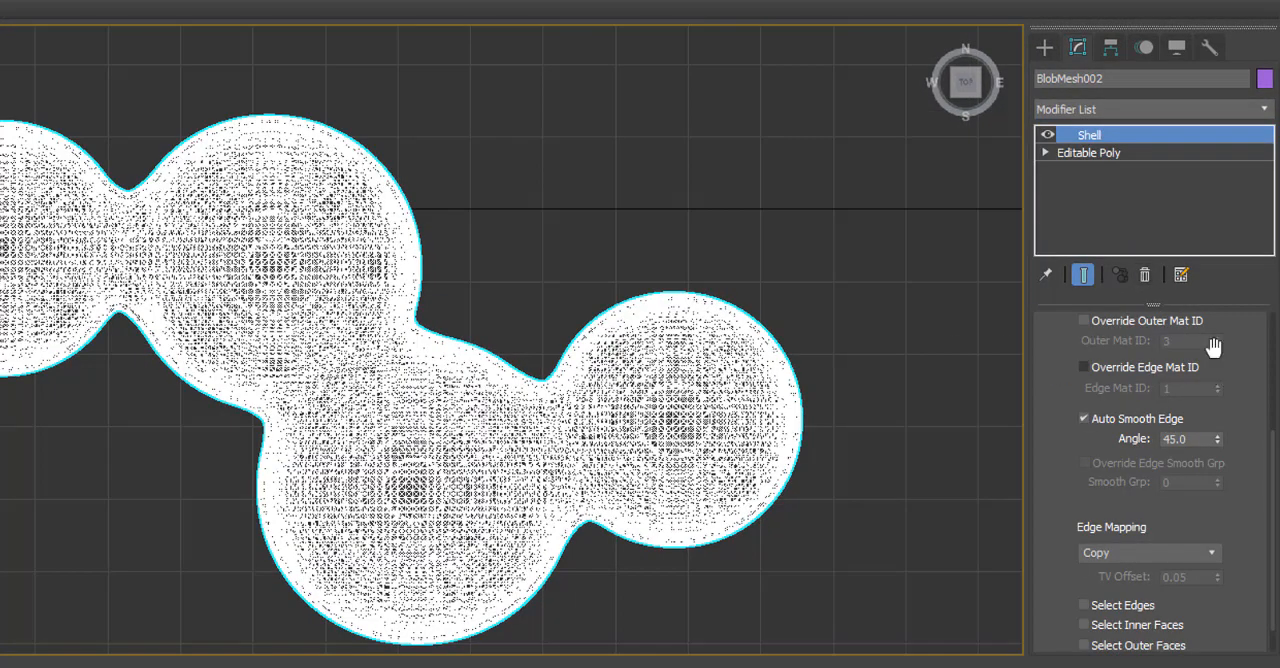
scroll(1211, 345, "up", 5)
right_click(1218, 372)
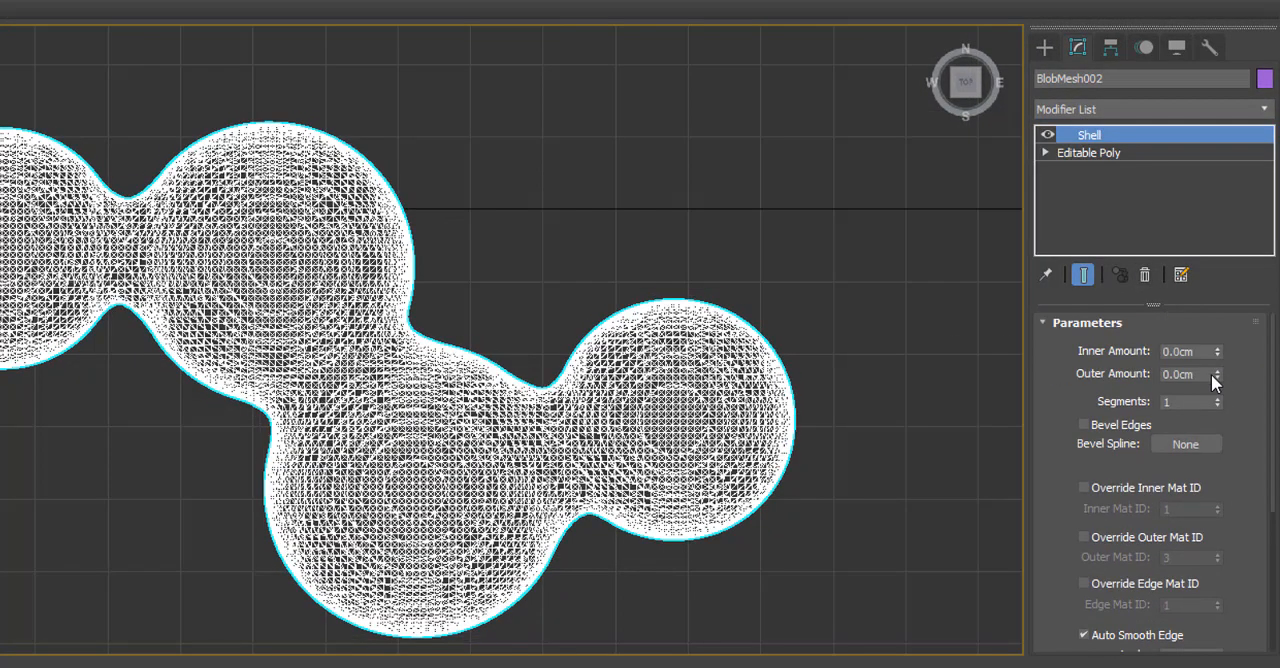
Try Shell inner amounts of 0.17, 2 and 3 cm, checking the wall thickness in wireframe.
left_click_drag(1218, 352, 1218, 334)
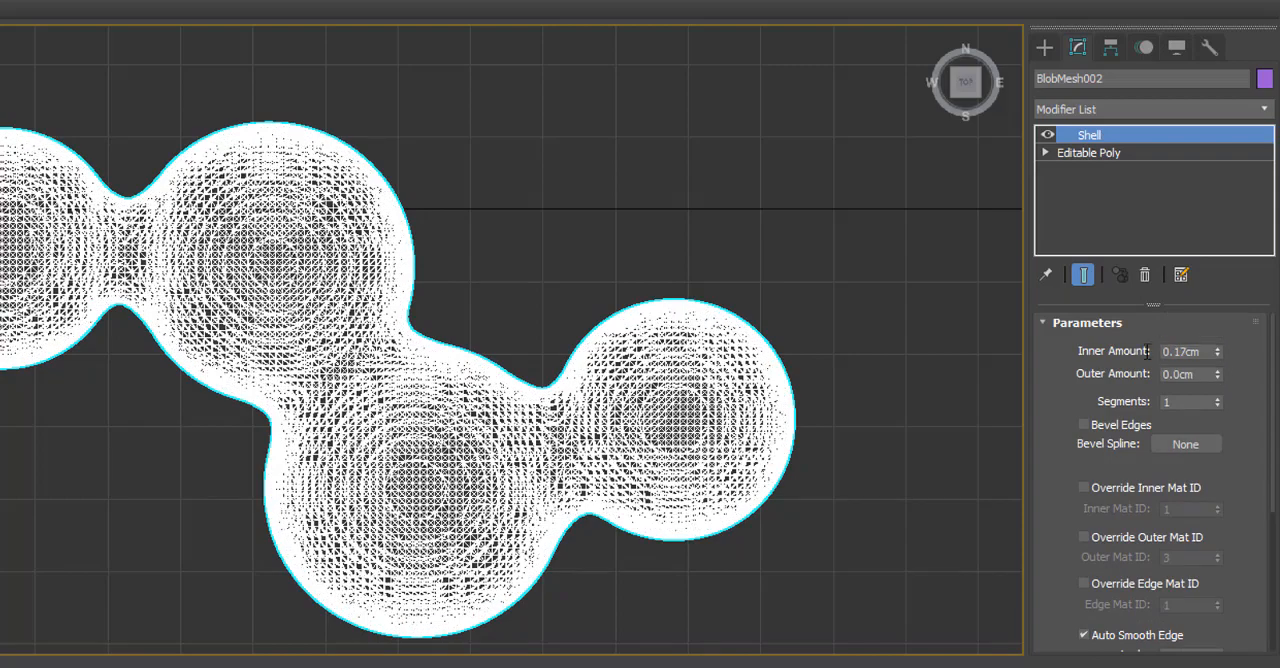
scroll(597, 381, "up", 5)
scroll(597, 381, "up", 2)
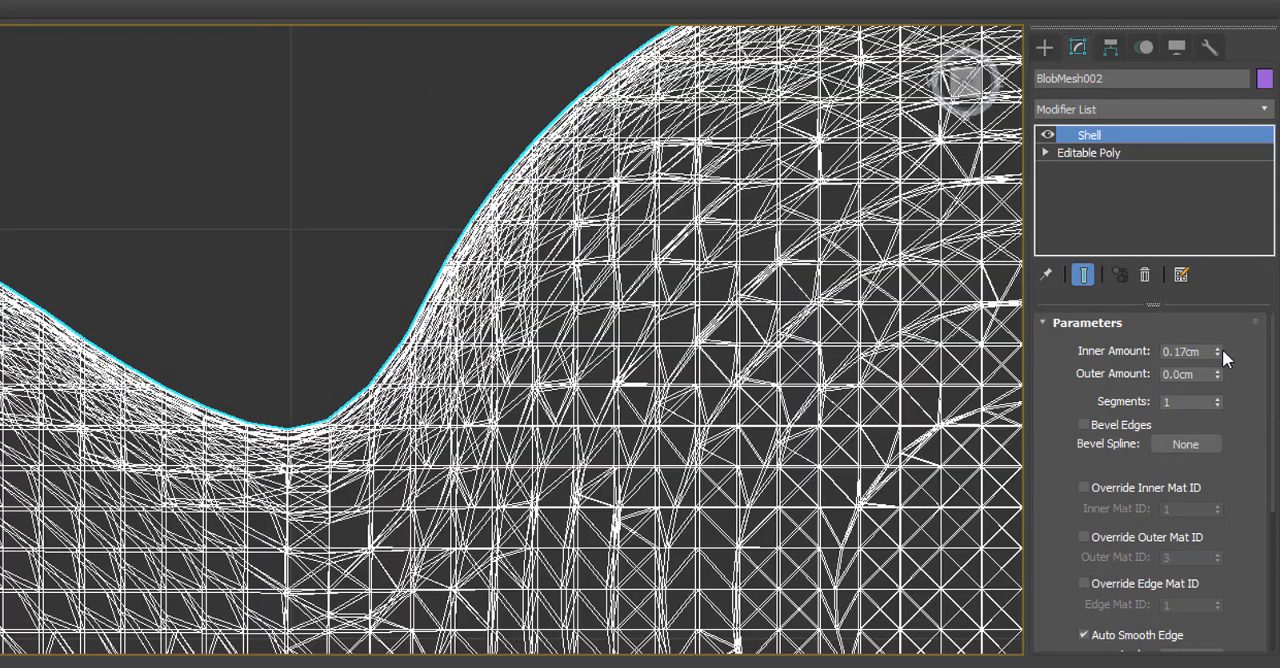
double_click(1185, 351)
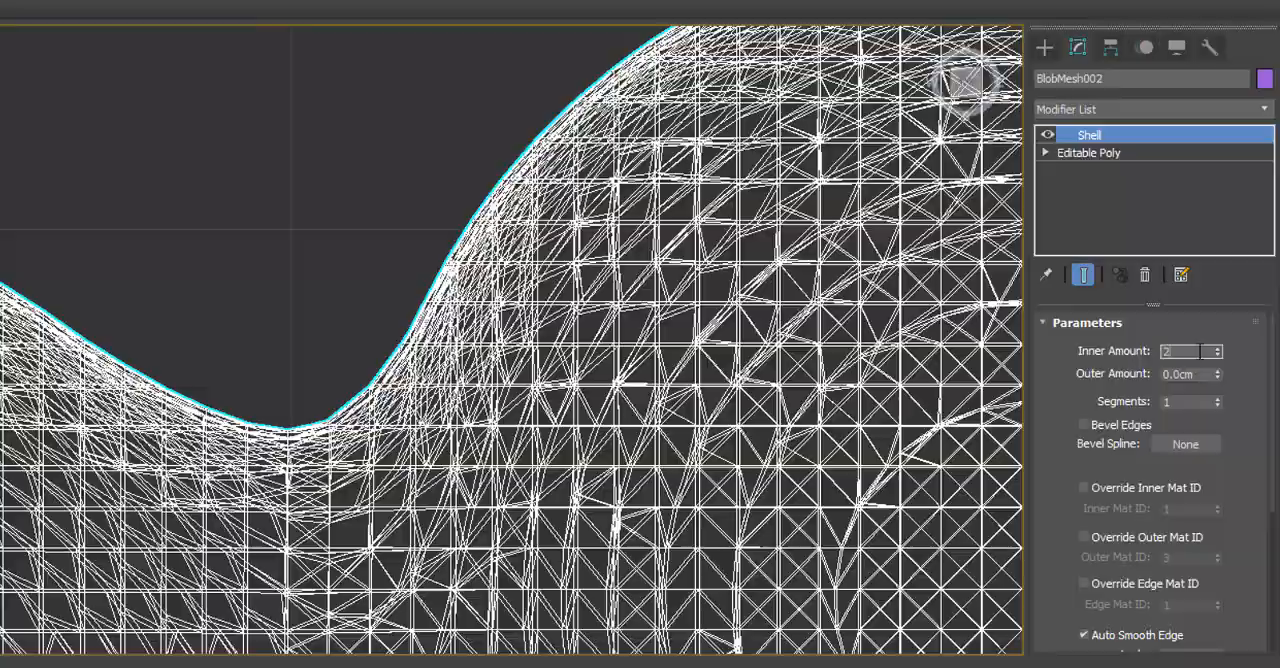
type("2")
key("Return")
scroll(534, 383, "down", 5)
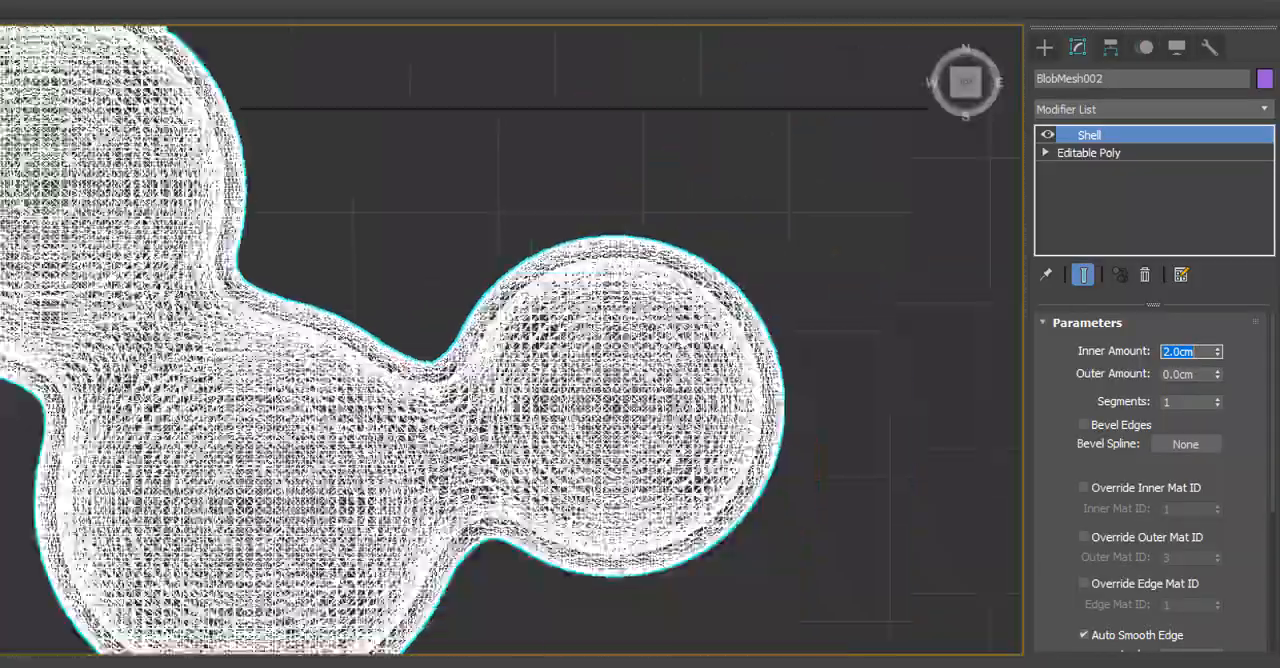
scroll(472, 408, "up", 2)
type("3")
key("Return")
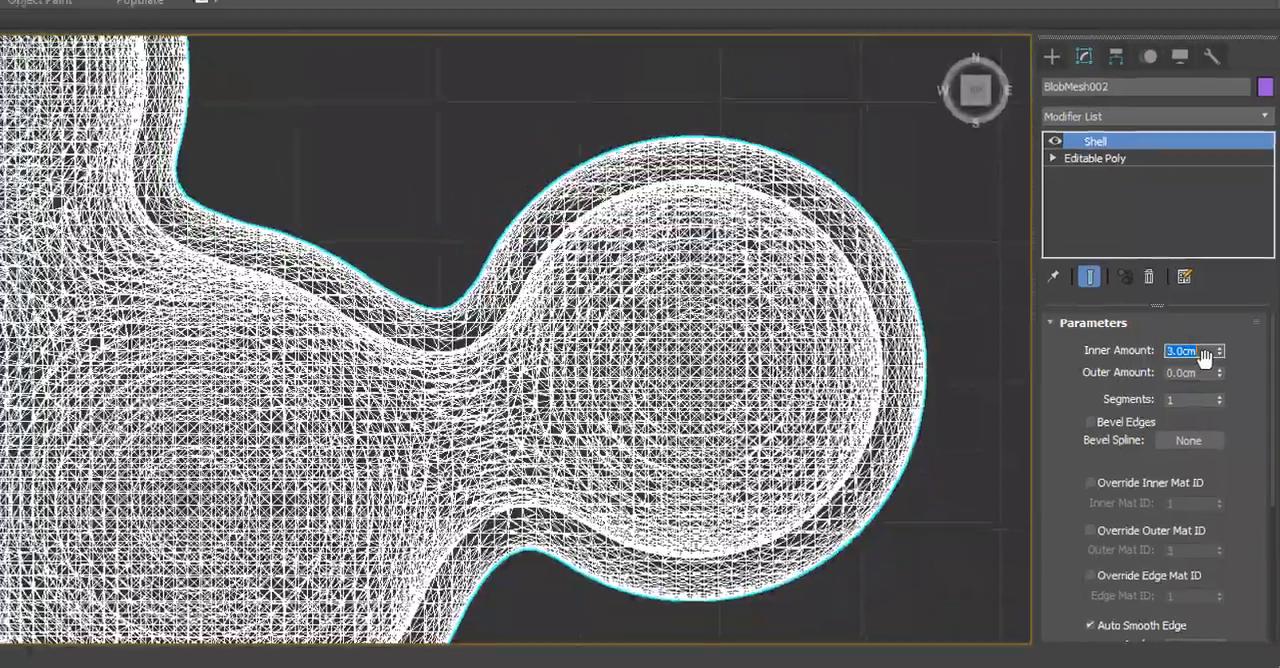
scroll(586, 355, "down", 4)
scroll(98, 230, "up", 2)
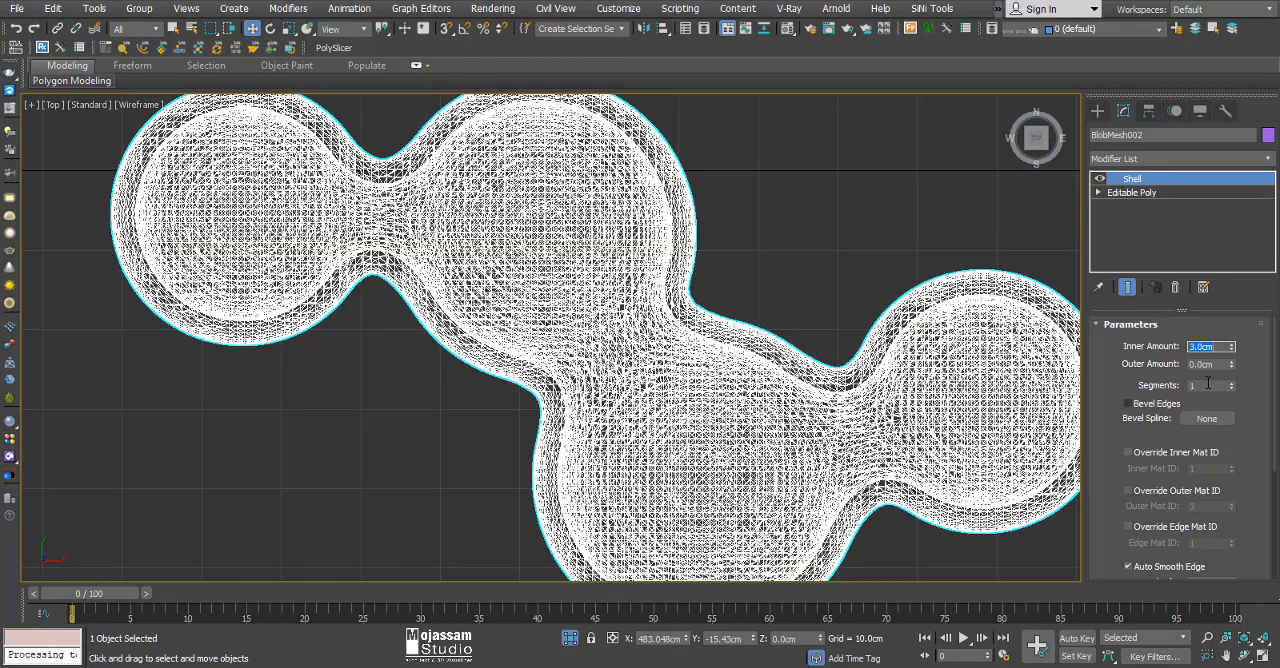
Set the Shell inner amount to 4 cm, restore shaded display and deselect the mesh.
type("4")
key("Return")
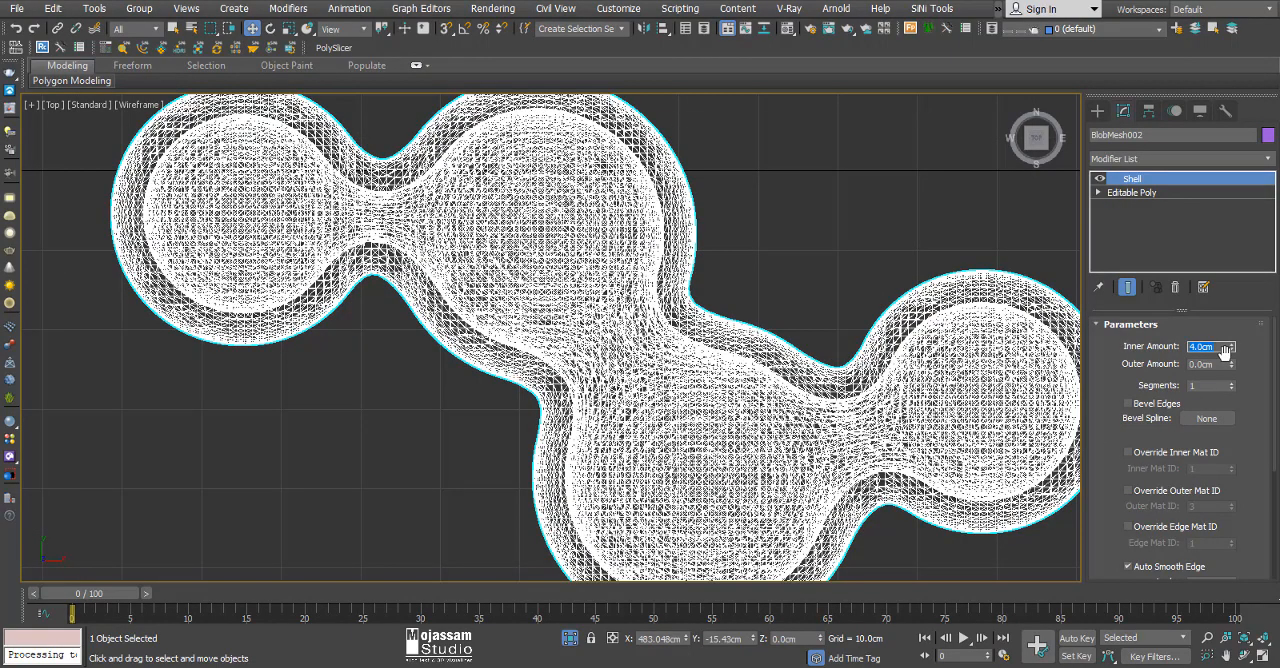
scroll(713, 298, "down", 3)
mouse_move(703, 412)
middle_mouse_down("alt")
mouse_move(737, 391)
mouse_move(706, 409)
mouse_move(754, 351)
mouse_move(623, 391)
mouse_move(737, 400)
mouse_move(815, 484)
mouse_move(701, 436)
middle_mouse_up("alt")
key("F3")
left_click(732, 454)
scroll(720, 440, "down", 5)
scroll(710, 420, "up", 5)
Switch to the PolyDesign3D PolySlicer 1.01 folder in File Explorer and open "How to install or update.txt".
left_click(669, 665)
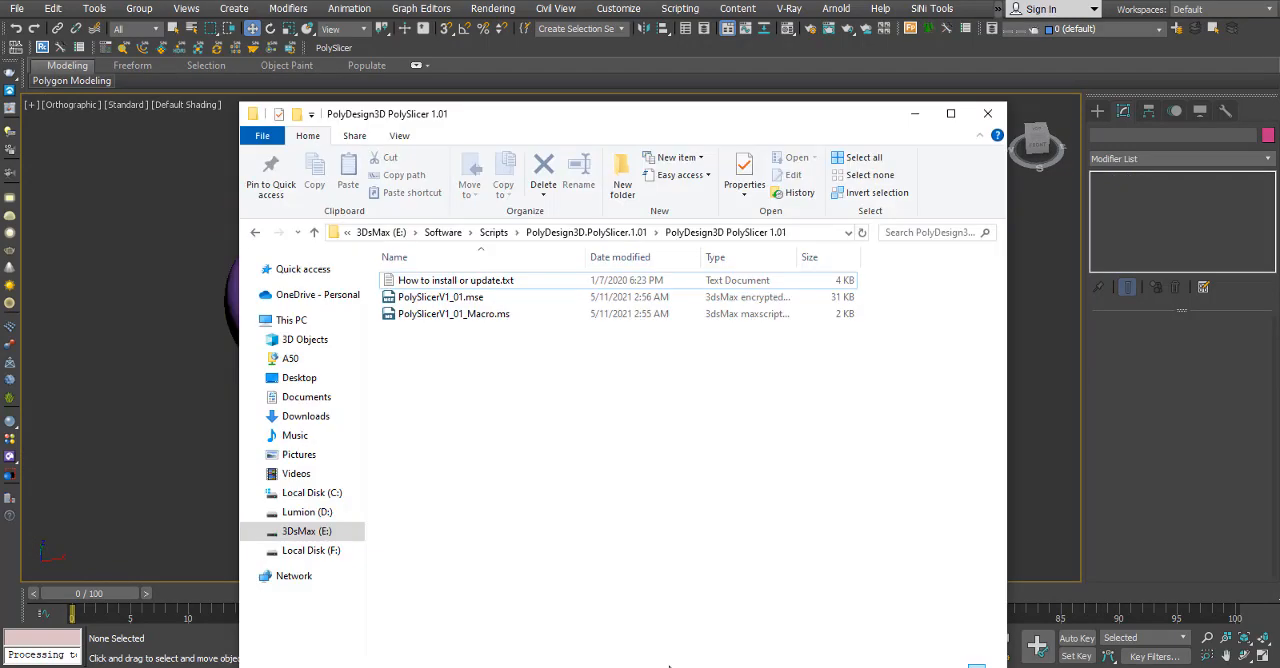
left_click_drag(493, 118, 575, 118)
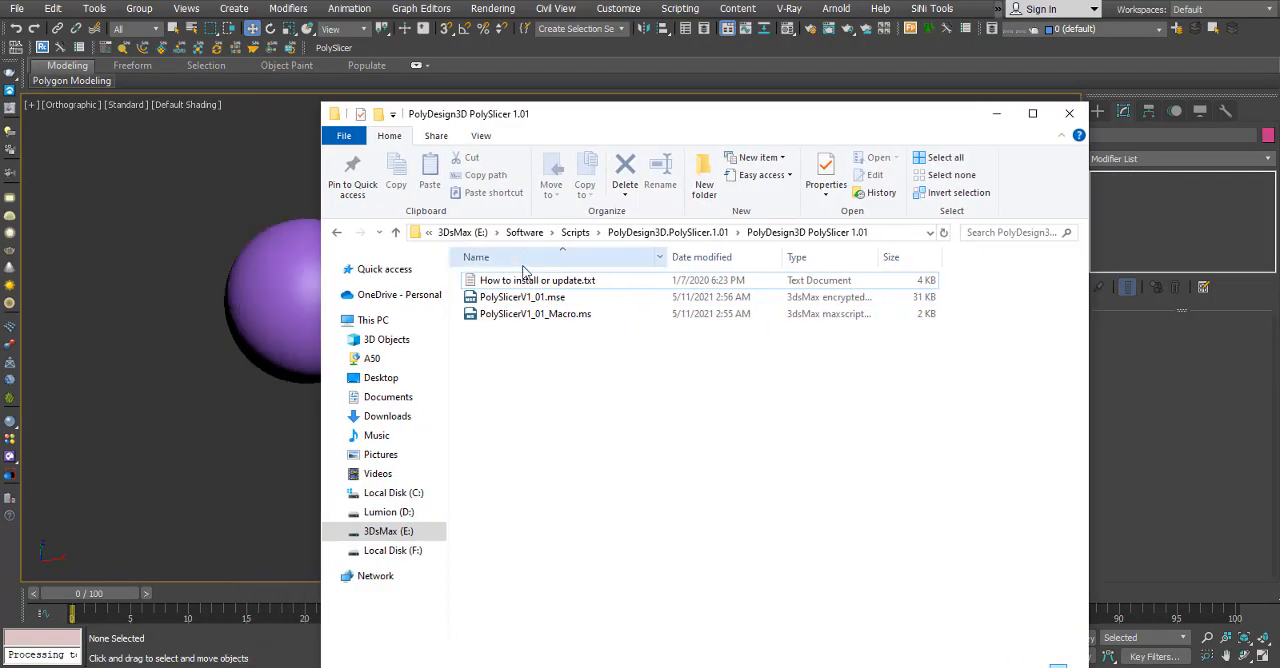
left_click(522, 282)
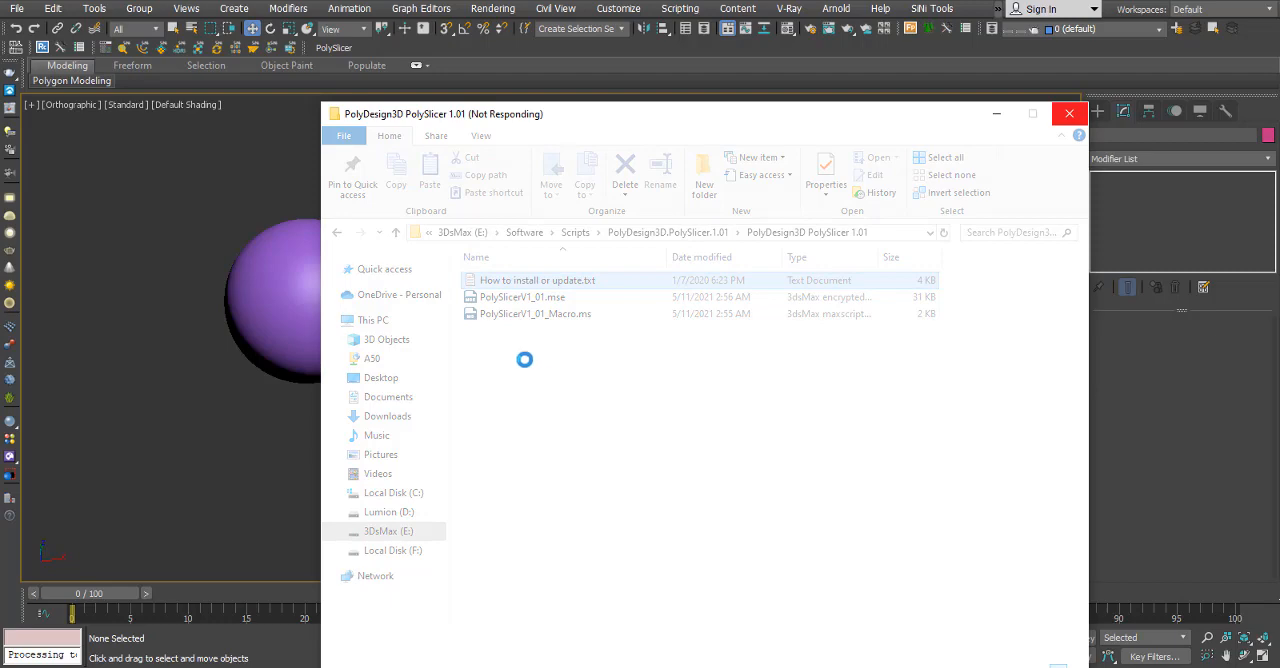
left_click(538, 359)
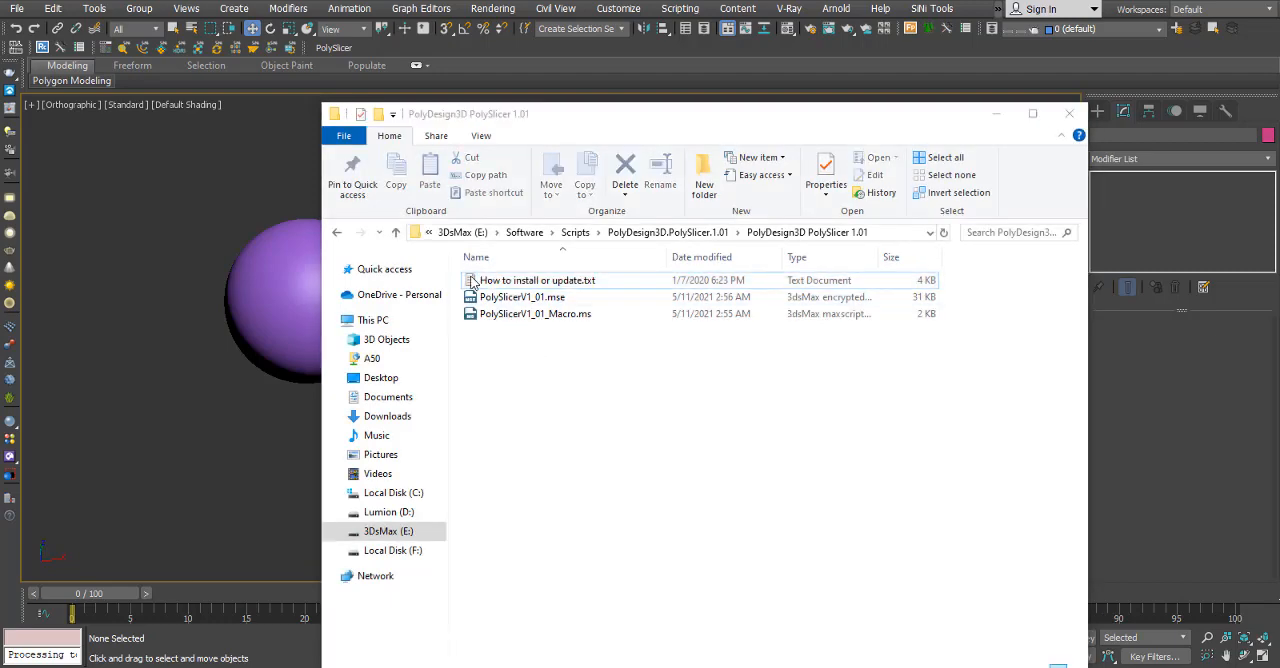
double_click(470, 279)
left_click_drag(392, 160, 483, 152)
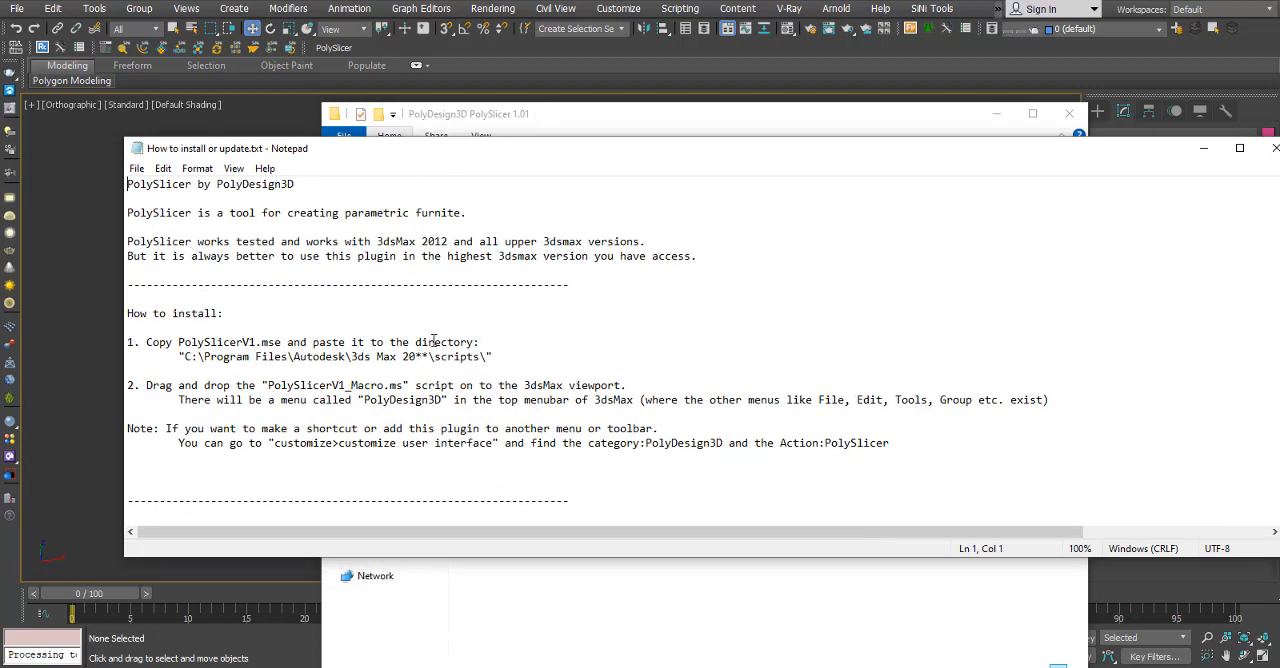
Read the PolySlicer installation instructions on the script's target directory, the macro file and the new menu, and minimize the text file.
left_click_drag(160, 342, 432, 343)
left_click(263, 373)
left_click_drag(182, 357, 490, 360)
left_click(547, 348)
left_click_drag(266, 385, 383, 385)
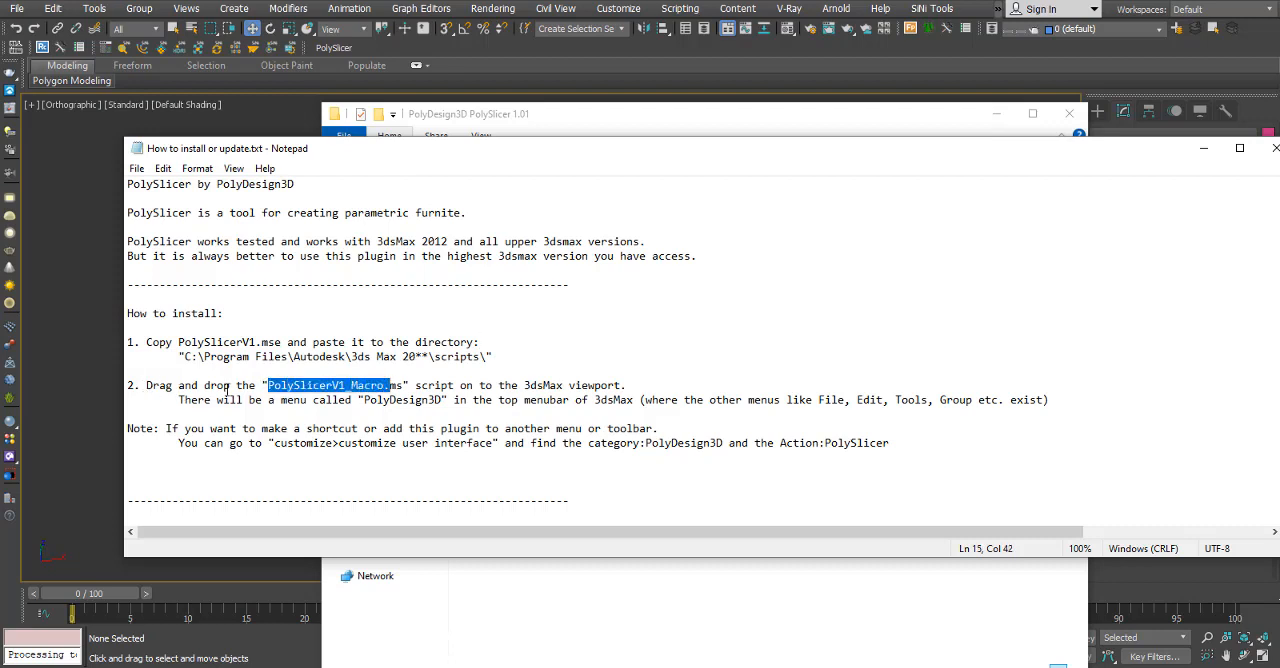
left_click_drag(231, 386, 154, 386)
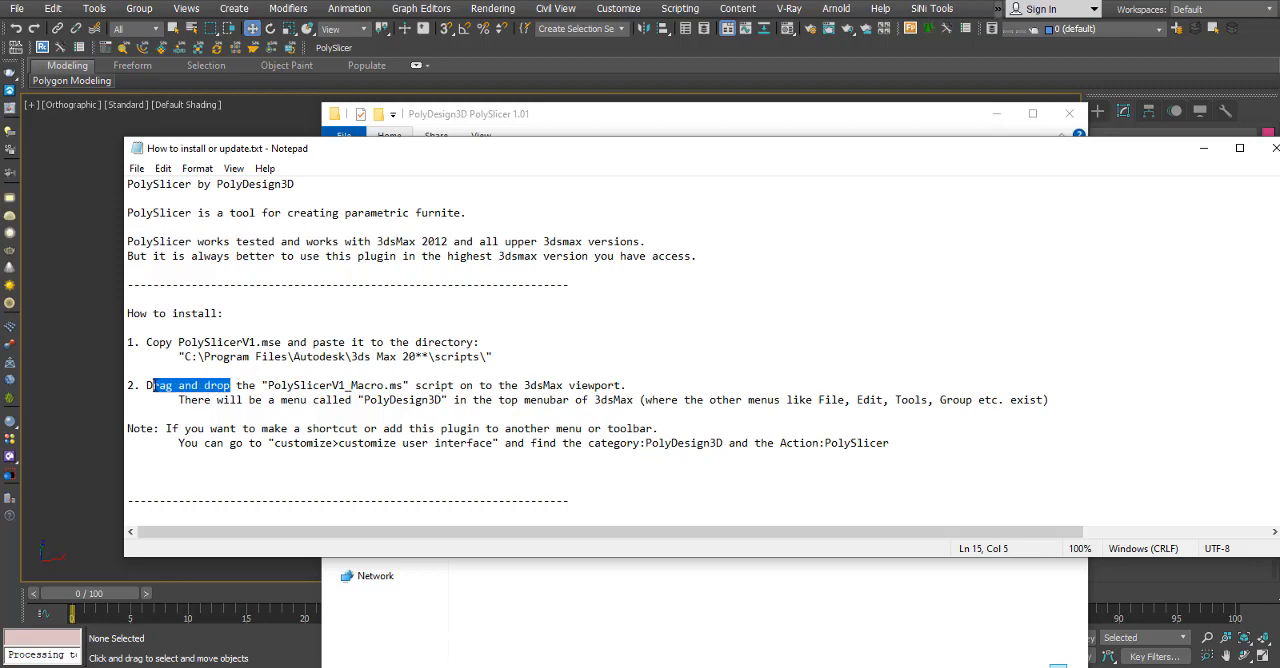
left_click(155, 387)
left_click_drag(305, 403, 643, 403)
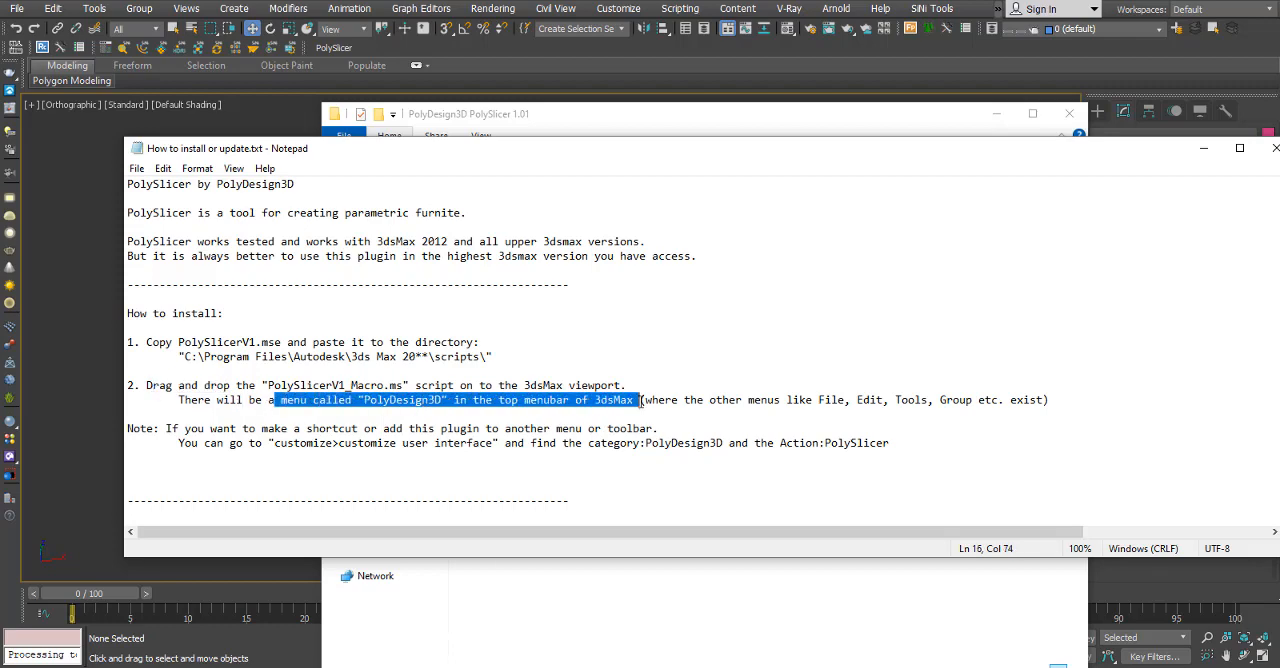
left_click(669, 357)
left_click(1203, 148)
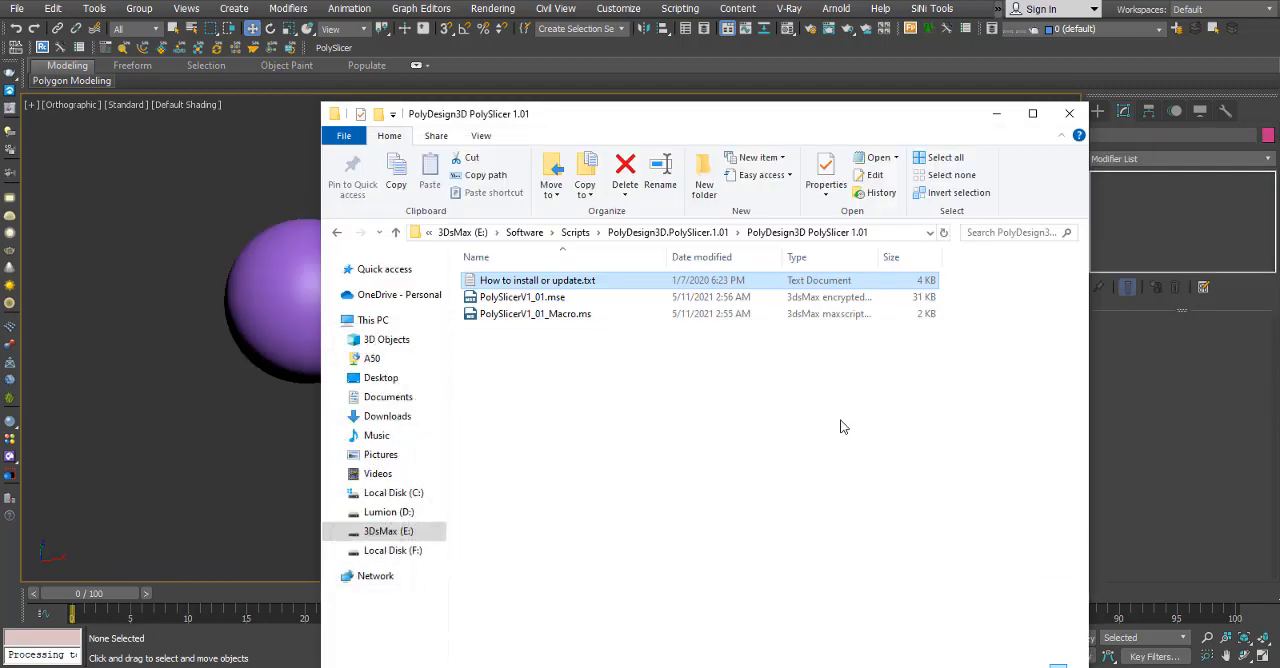
Open a new File Explorer window at C:\Program Files\Autodesk\3ds Max 2018\scripts and place it beside the PolySlicer folder window.
key("super+e")
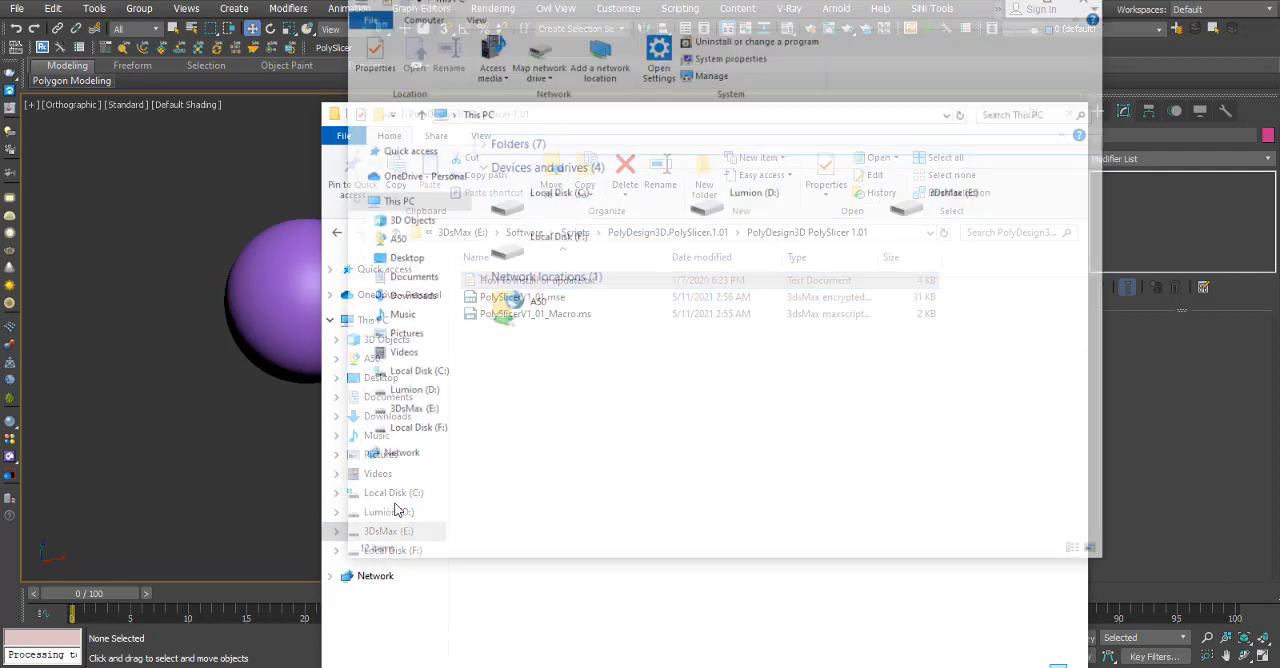
double_click(598, 210)
double_click(598, 210)
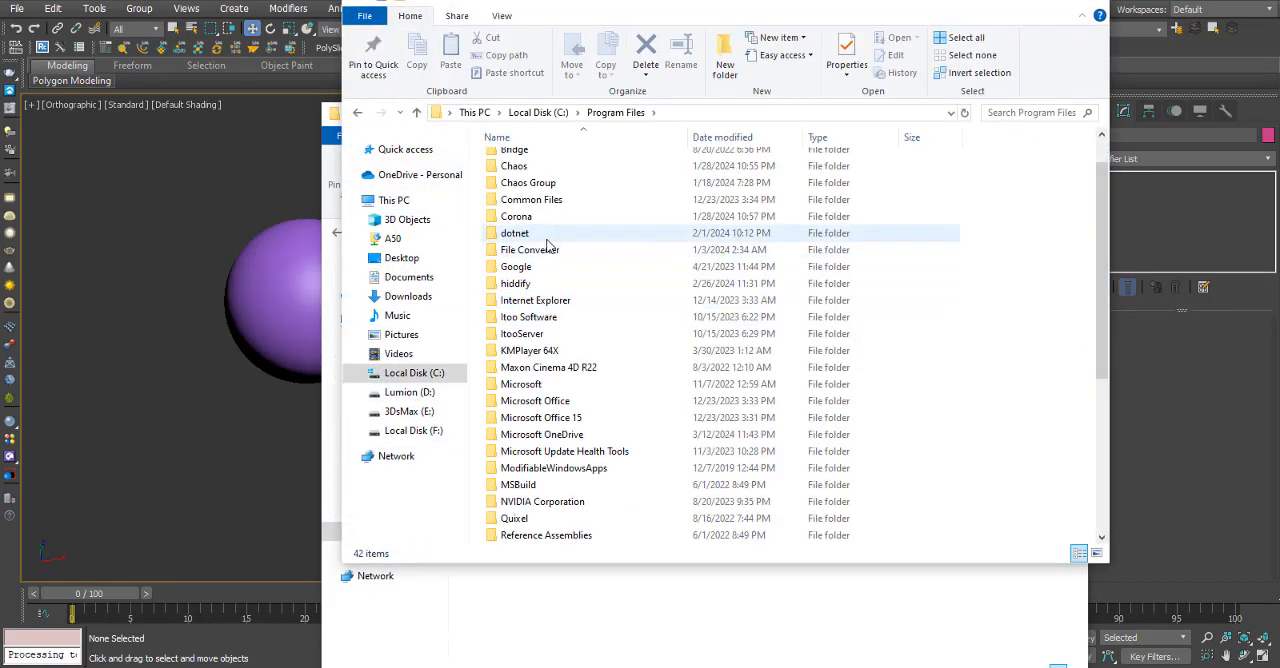
left_click(551, 181)
double_click(551, 185)
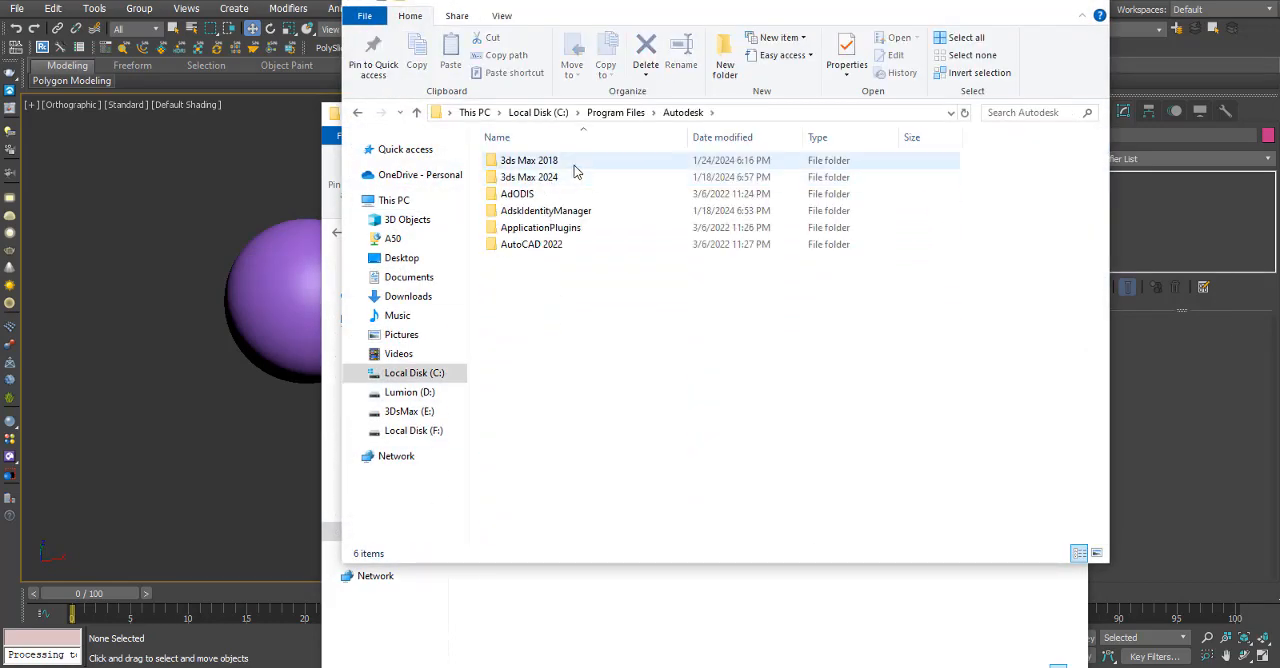
double_click(576, 162)
scroll(572, 258, "down", 10)
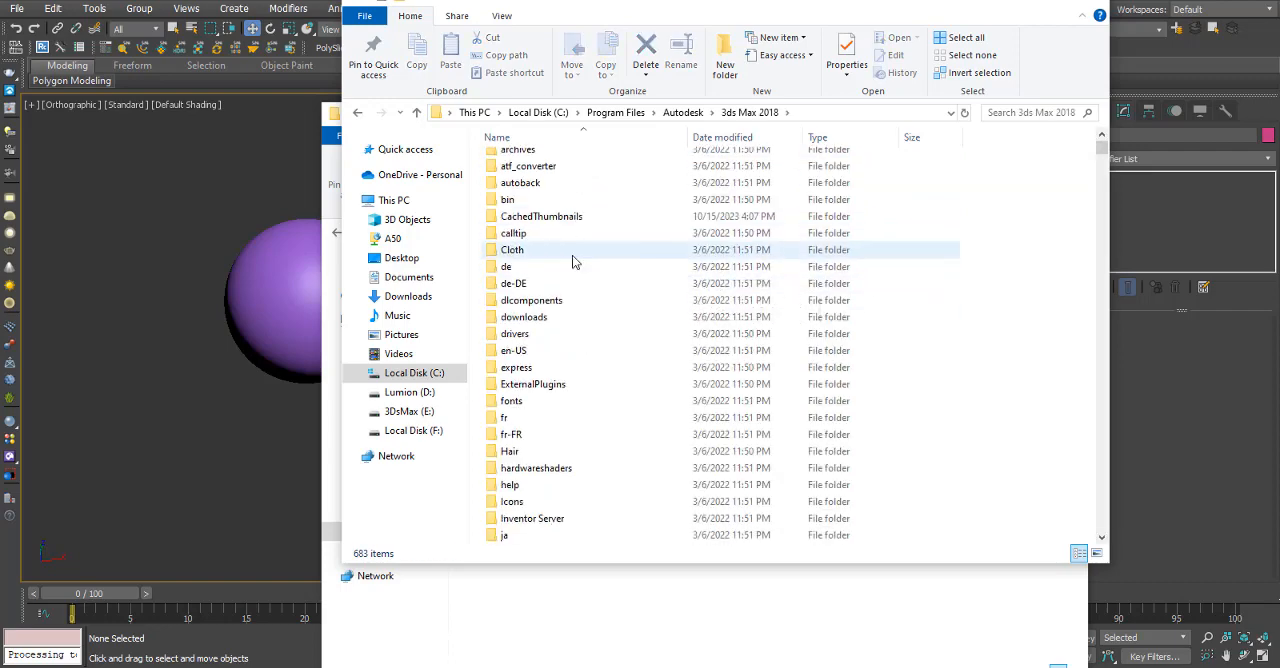
scroll(570, 270, "down", 2)
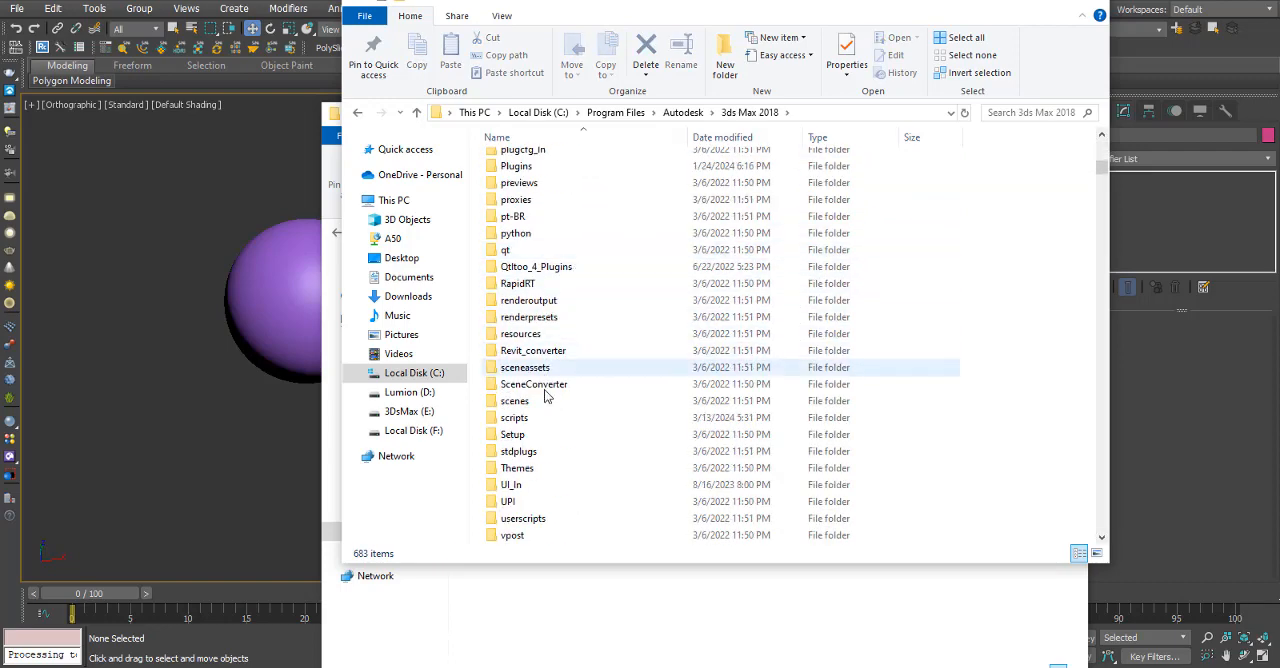
double_click(541, 421)
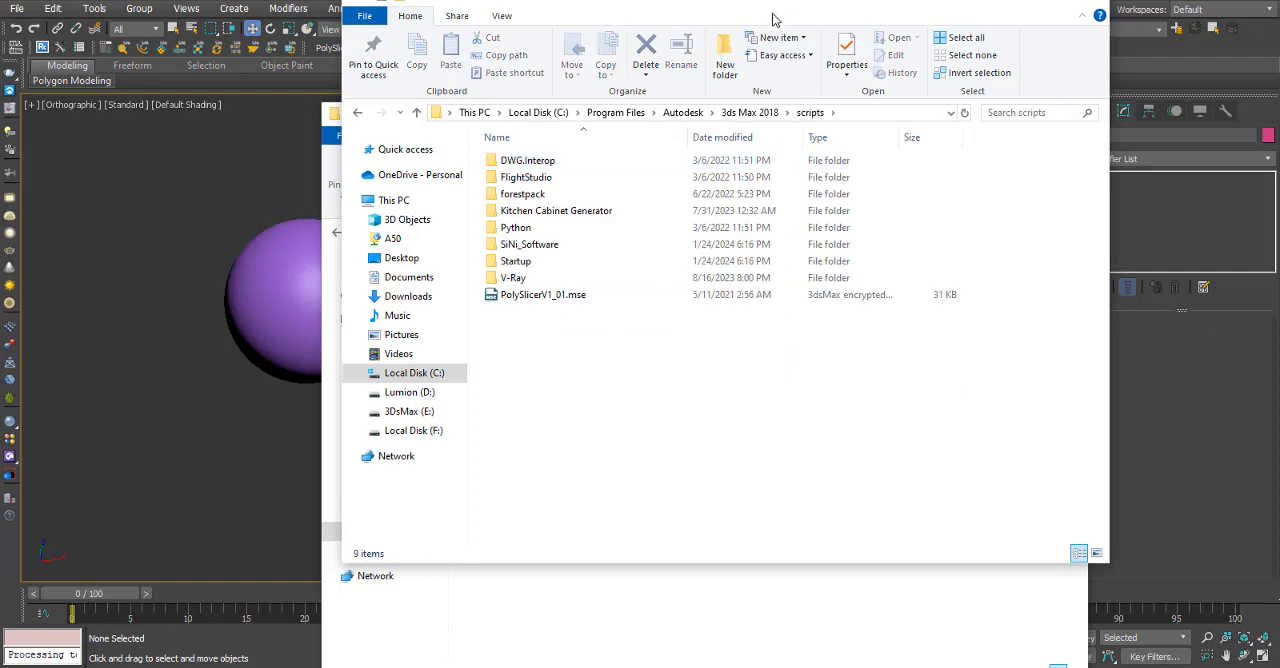
left_click_drag(771, 17, 448, 57)
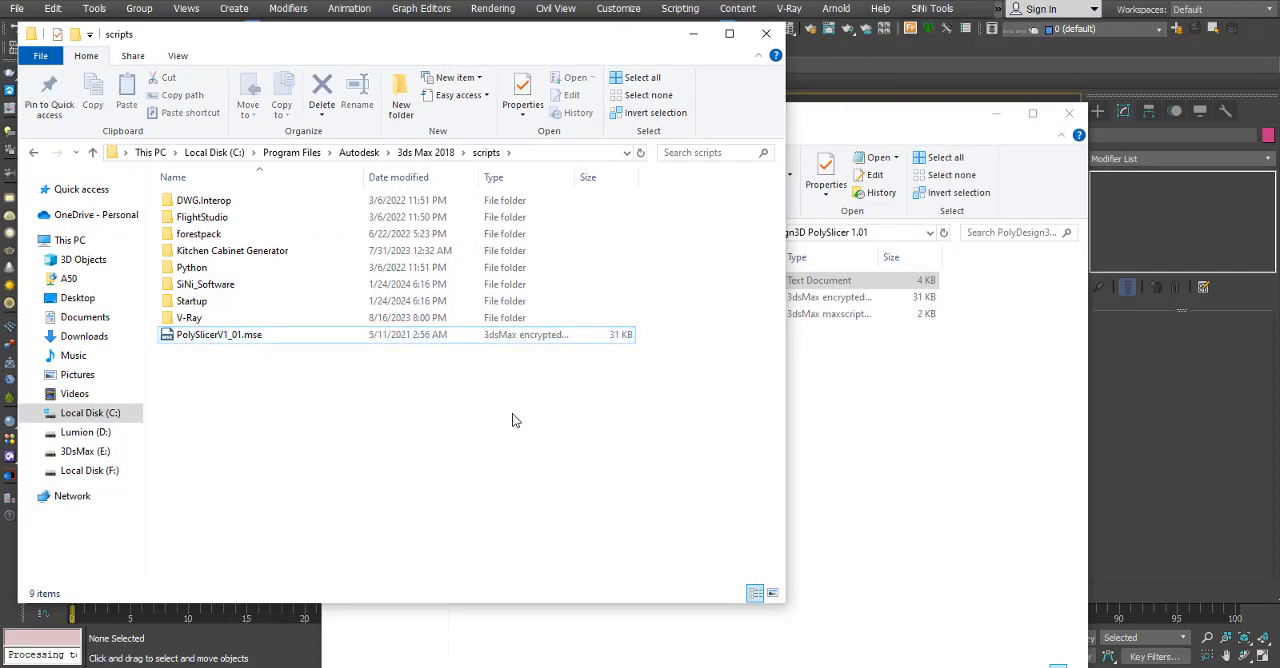
Try to copy PolySlicerV1_01.mse into the 3ds Max 2018 scripts folder, and close that folder's window.
left_click(846, 414)
left_click(512, 303)
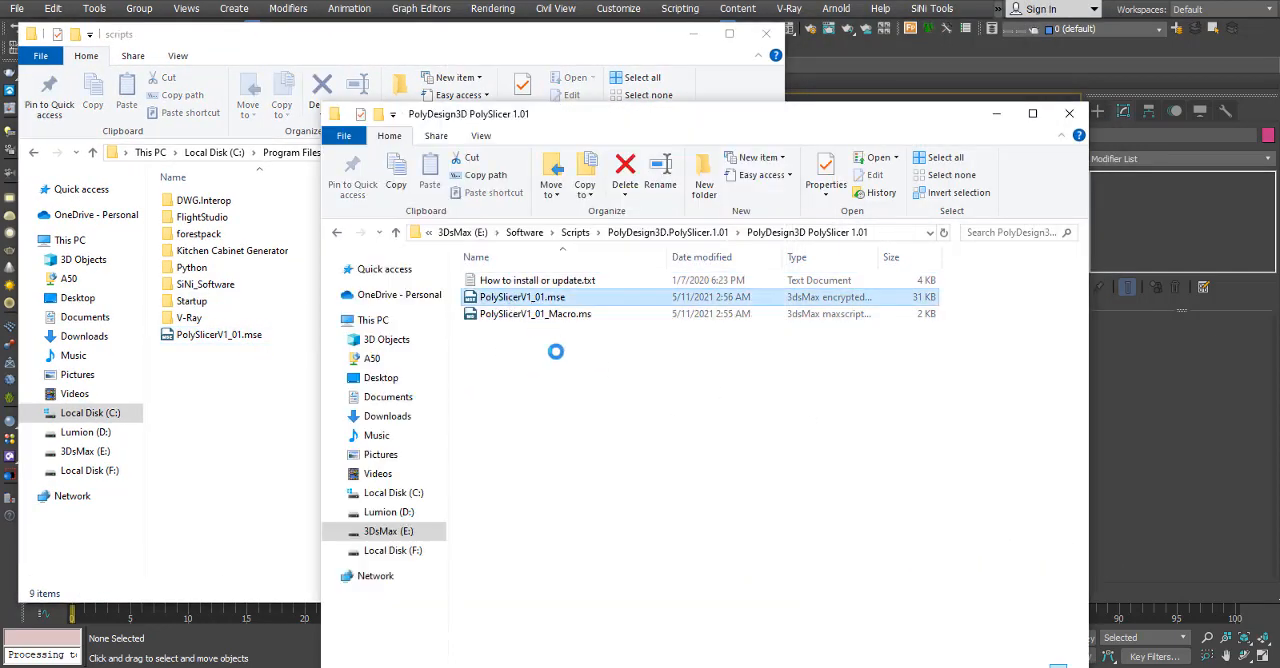
right_click(531, 300)
left_click(598, 570)
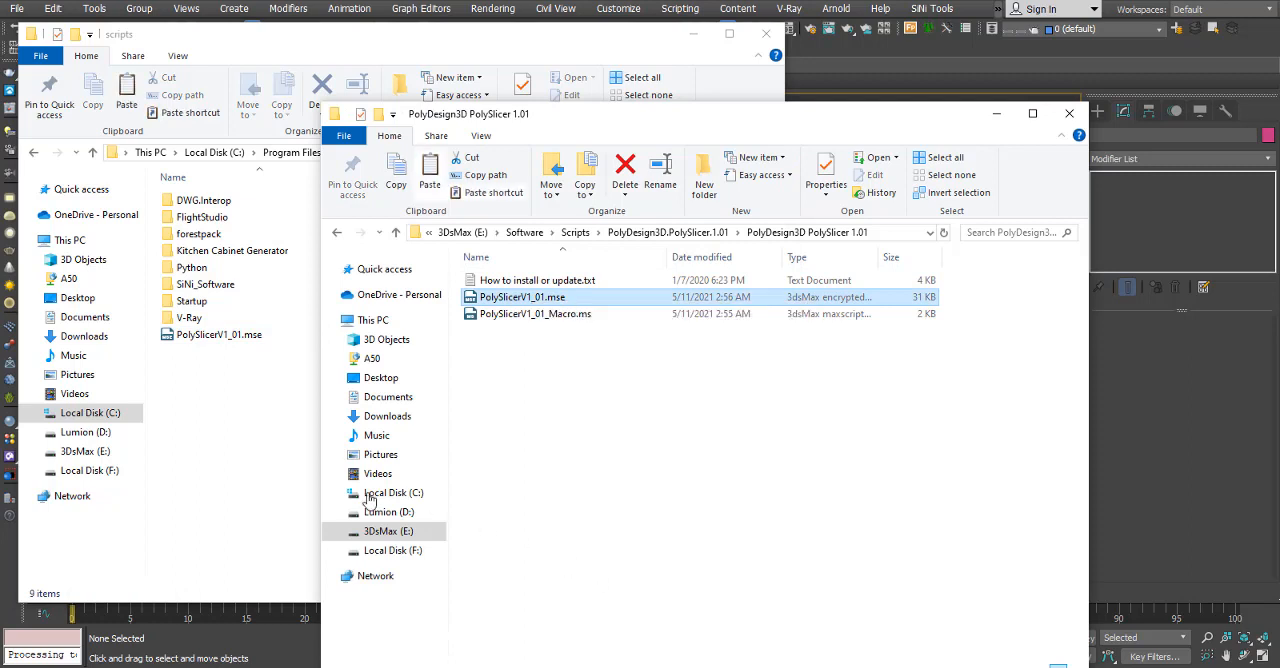
left_click(251, 436)
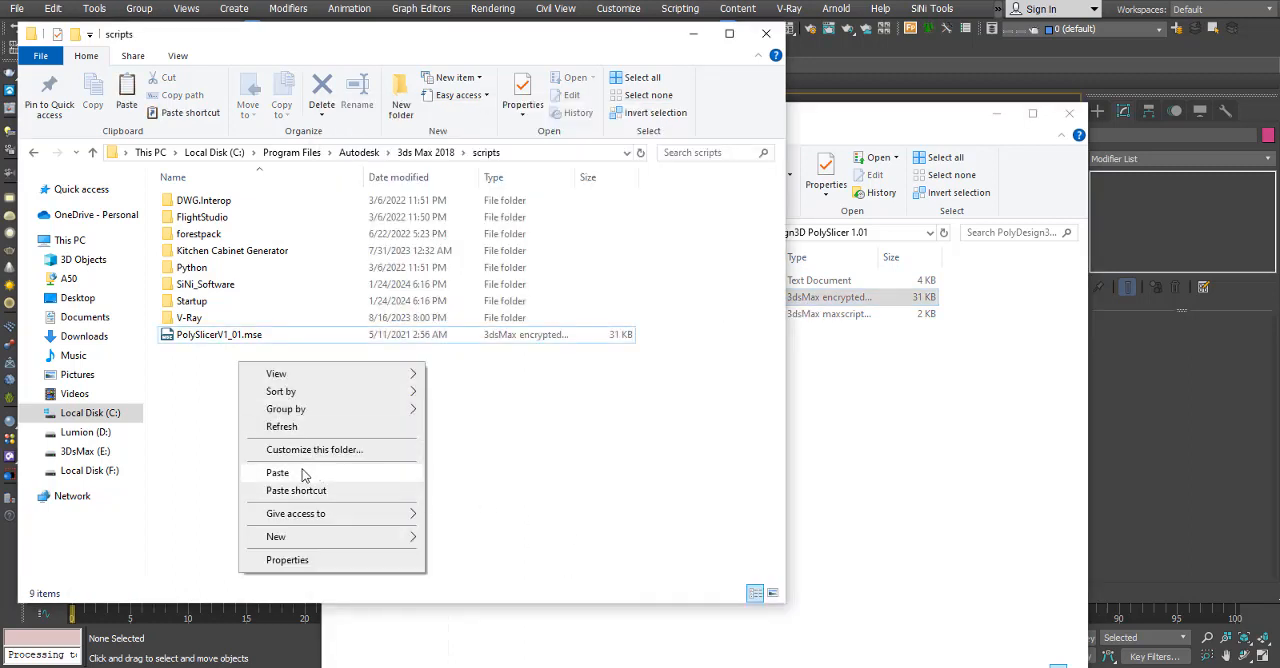
left_click(700, 410)
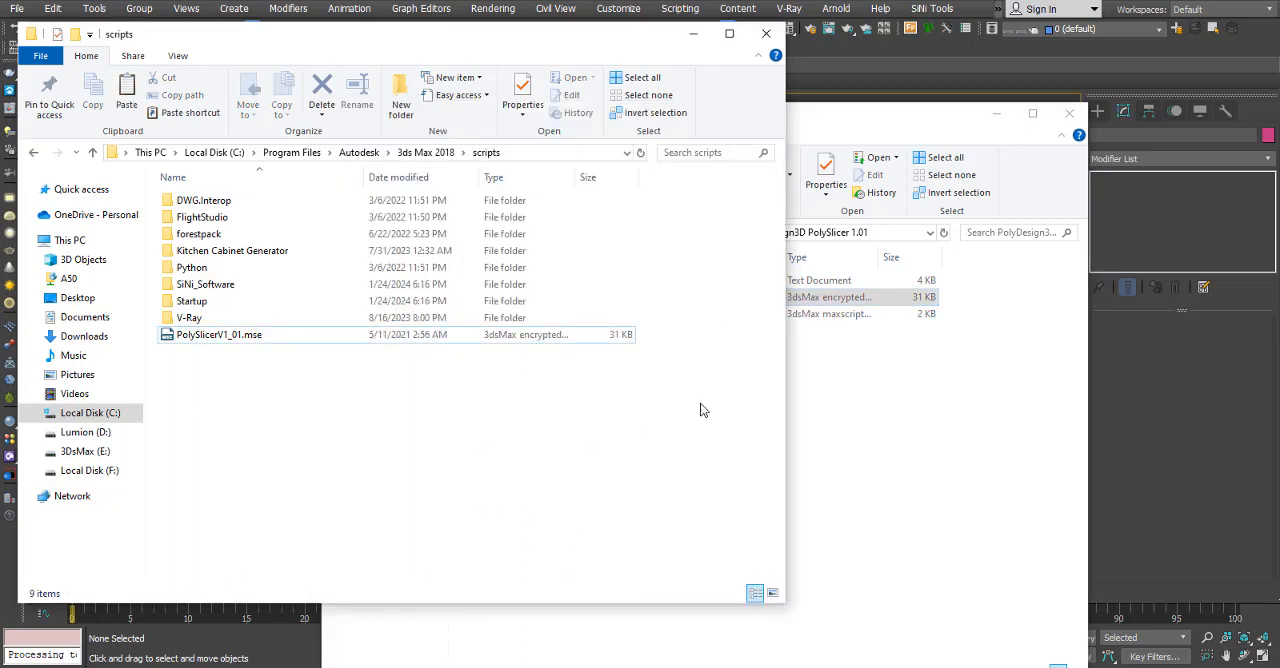
left_click(908, 400)
left_click(766, 33)
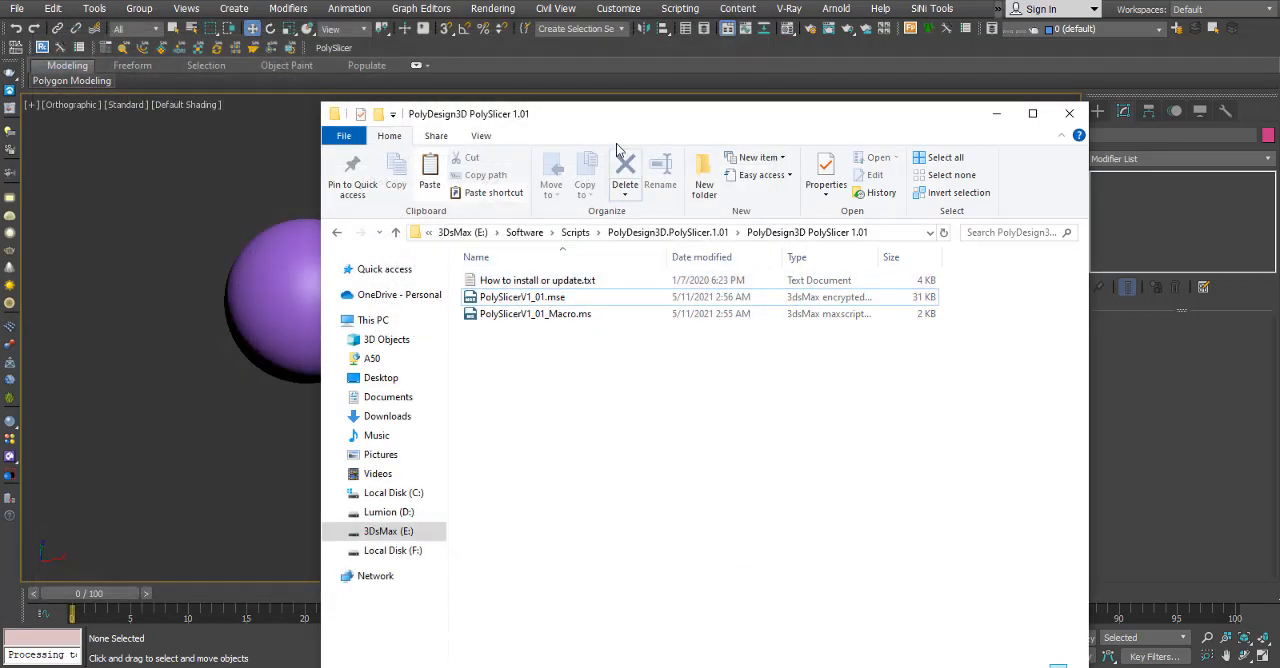
Load PolySlicerV1_01_Macro.ms from the PolySlicer folder into the 3ds Max viewport and return to 3ds Max.
left_click_drag(639, 113, 789, 108)
left_click_drag(640, 310, 184, 383)
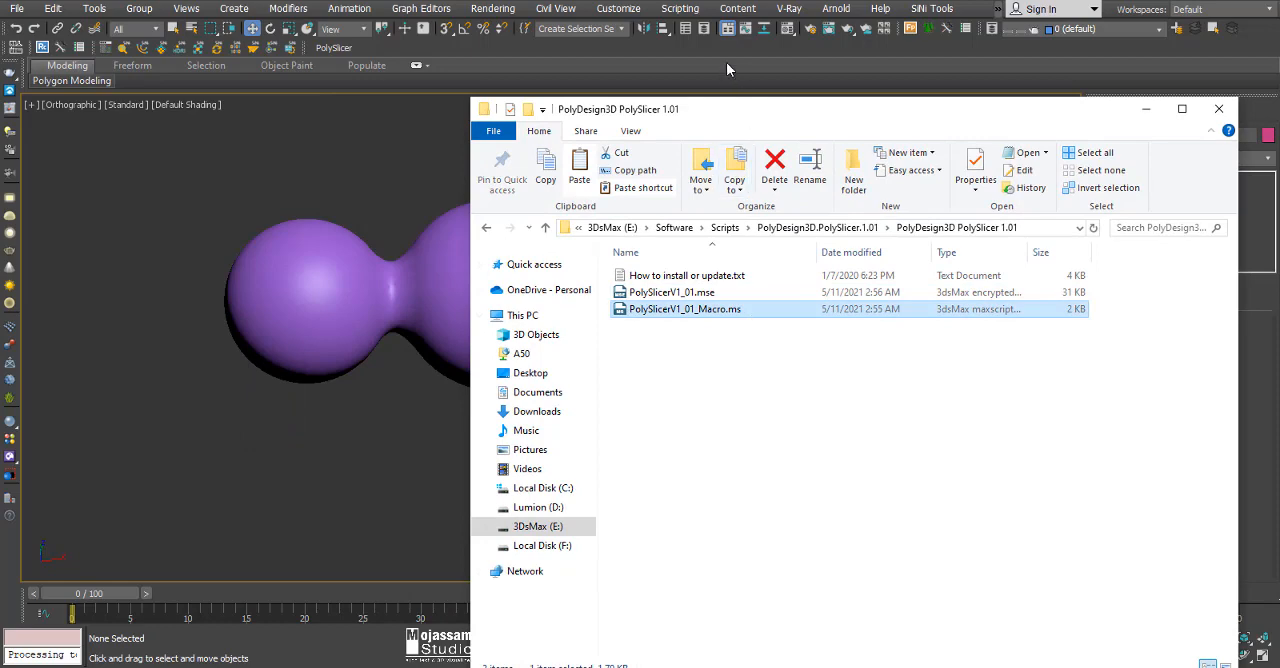
left_click(727, 69)
Find the PolySlicer action under the PolyDesign3D category of the toolbar customization settings, and close the dialog.
left_click(618, 8)
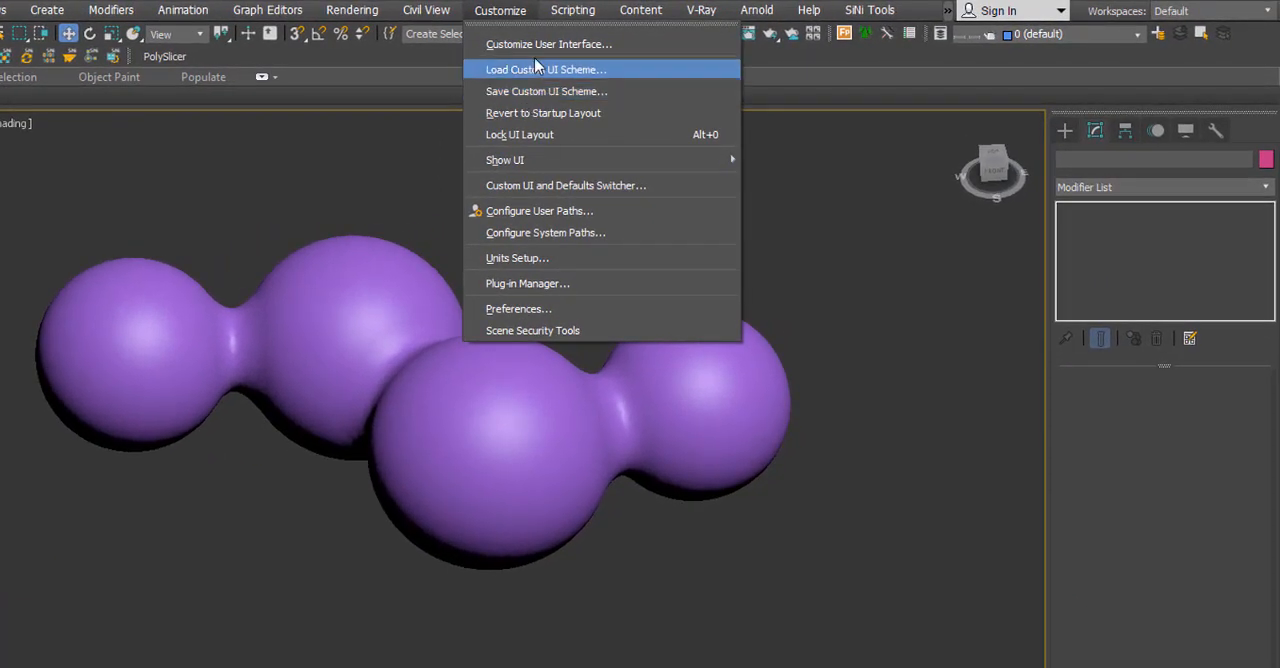
left_click(543, 45)
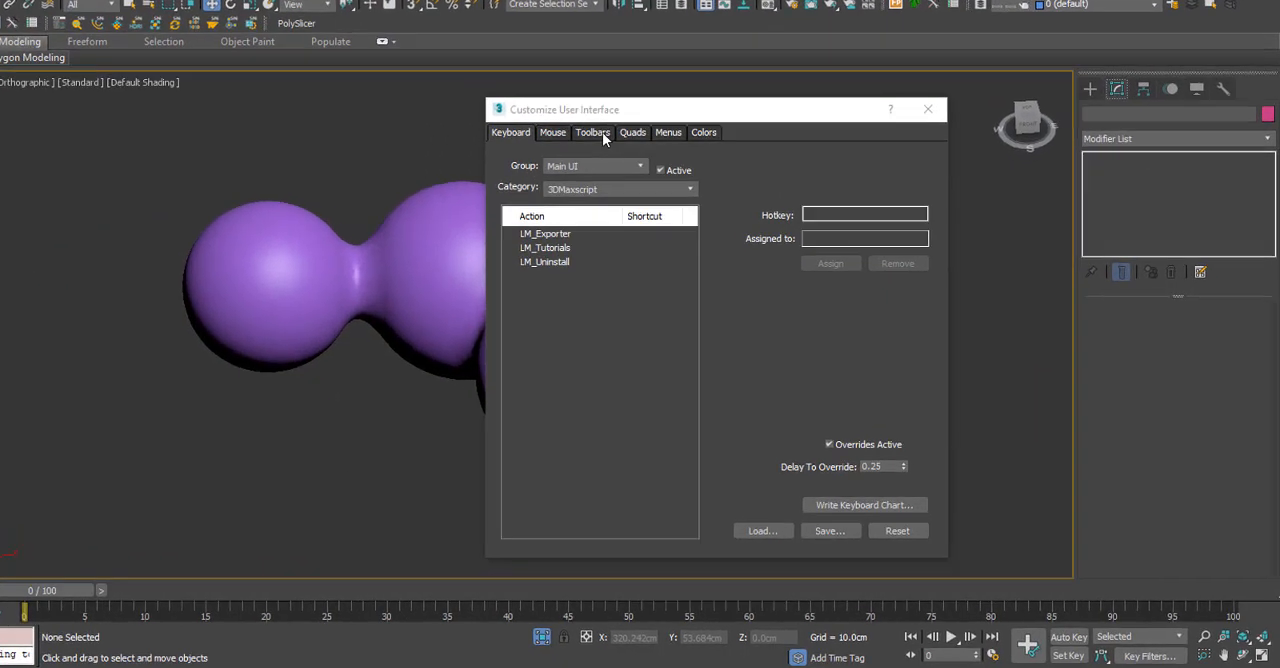
left_click(602, 132)
left_click(599, 189)
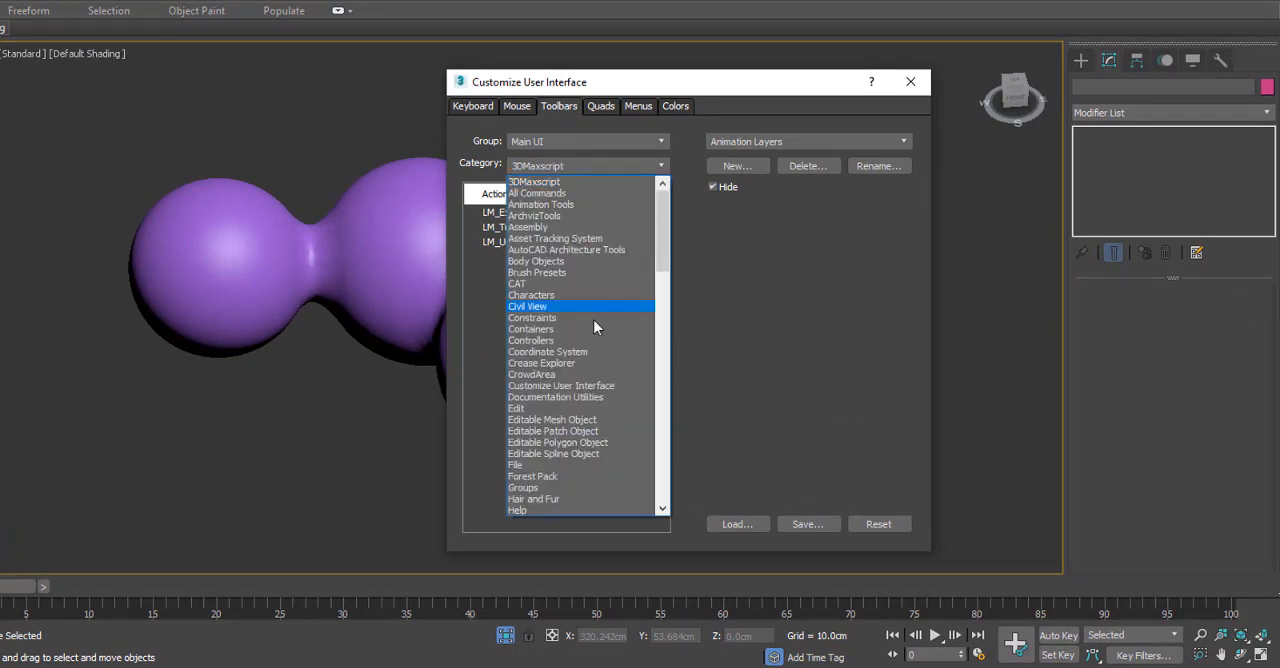
scroll(594, 325, "down", 15)
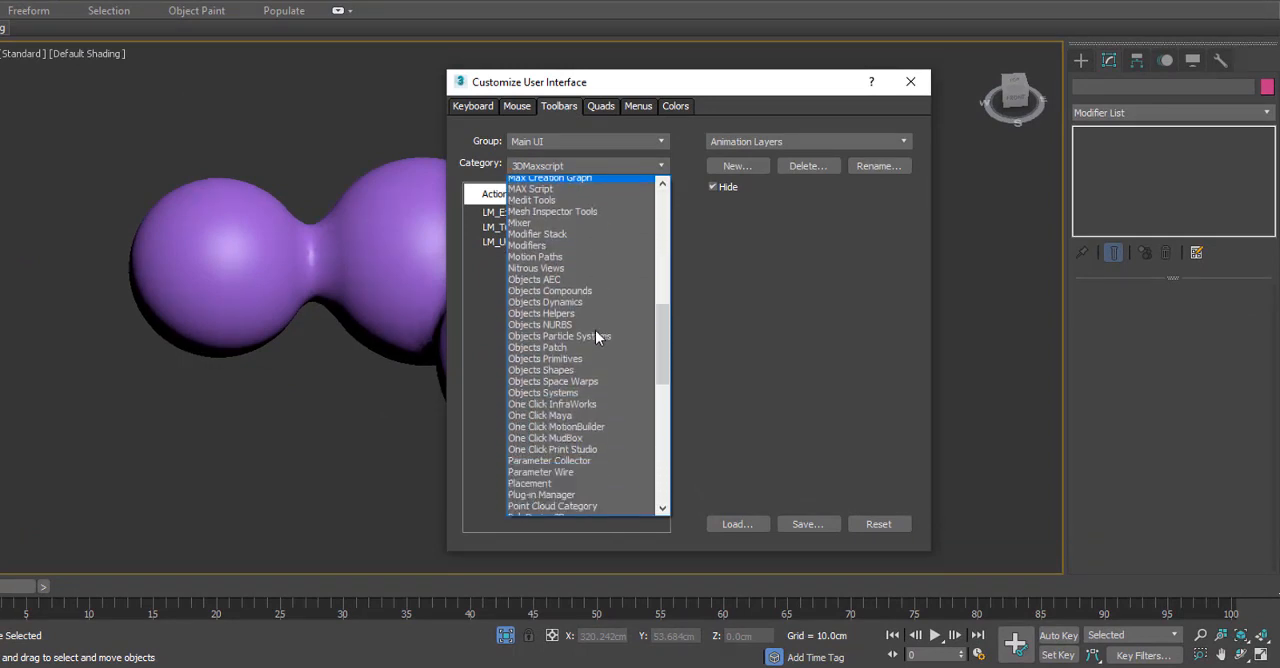
scroll(595, 336, "down", 3)
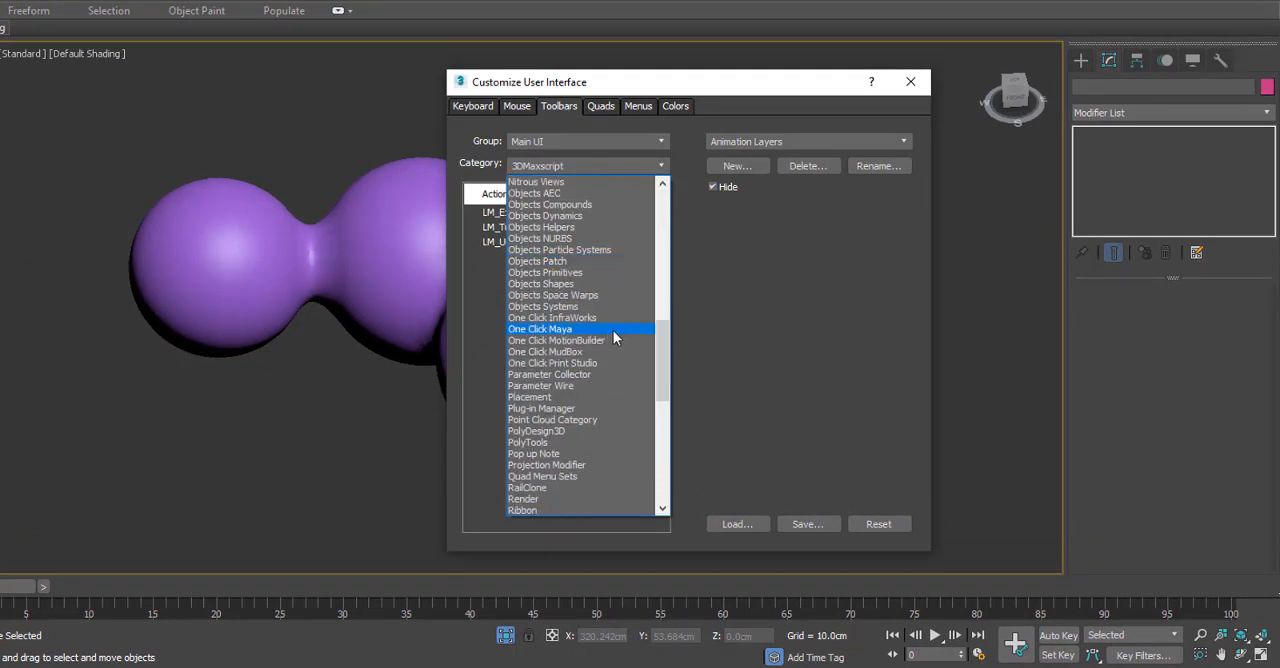
scroll(612, 331, "down", 1)
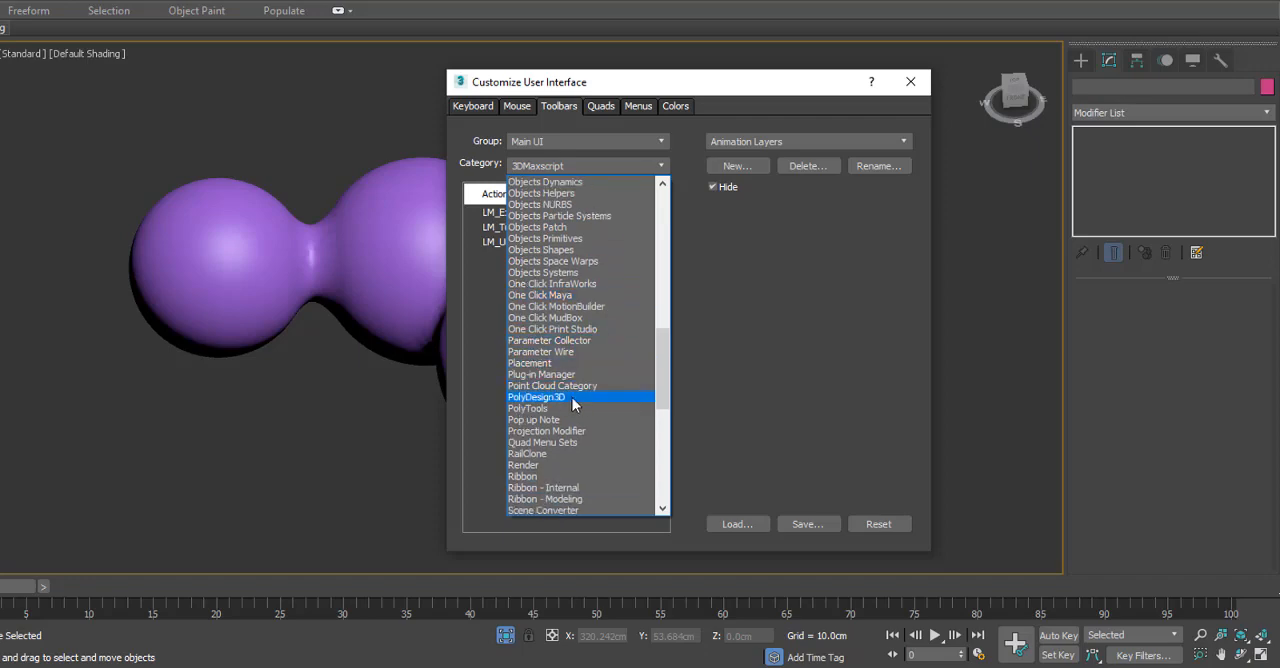
left_click(574, 397)
left_click(505, 214)
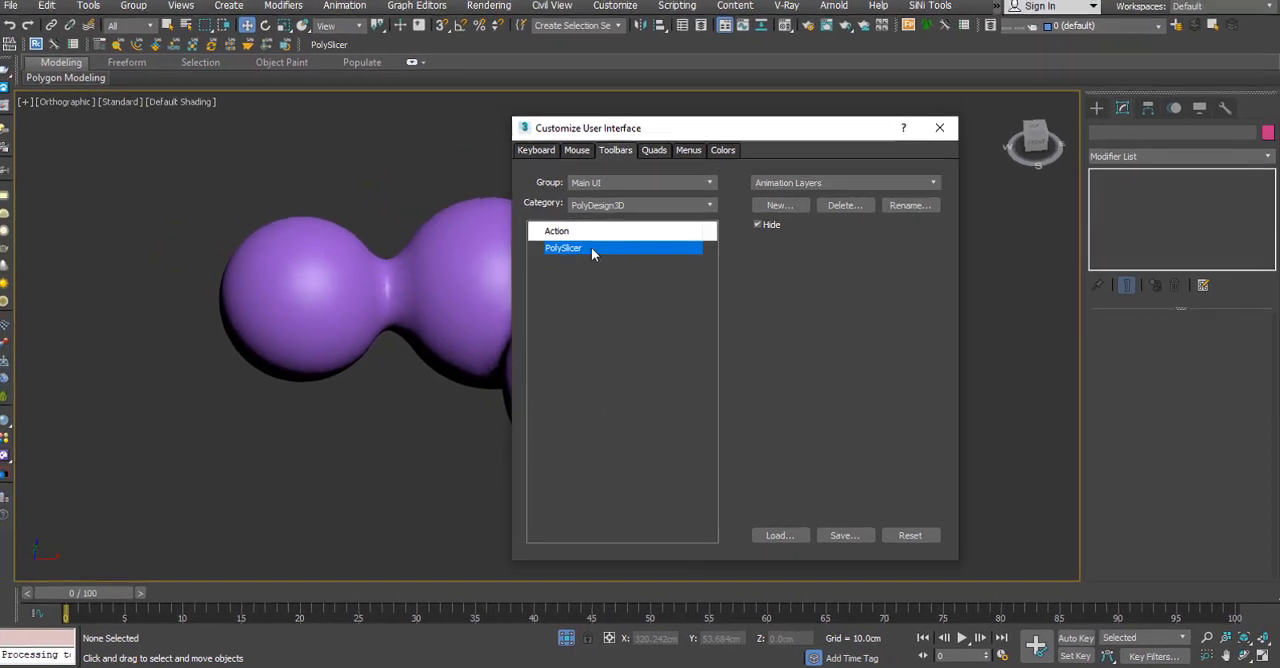
left_click(941, 130)
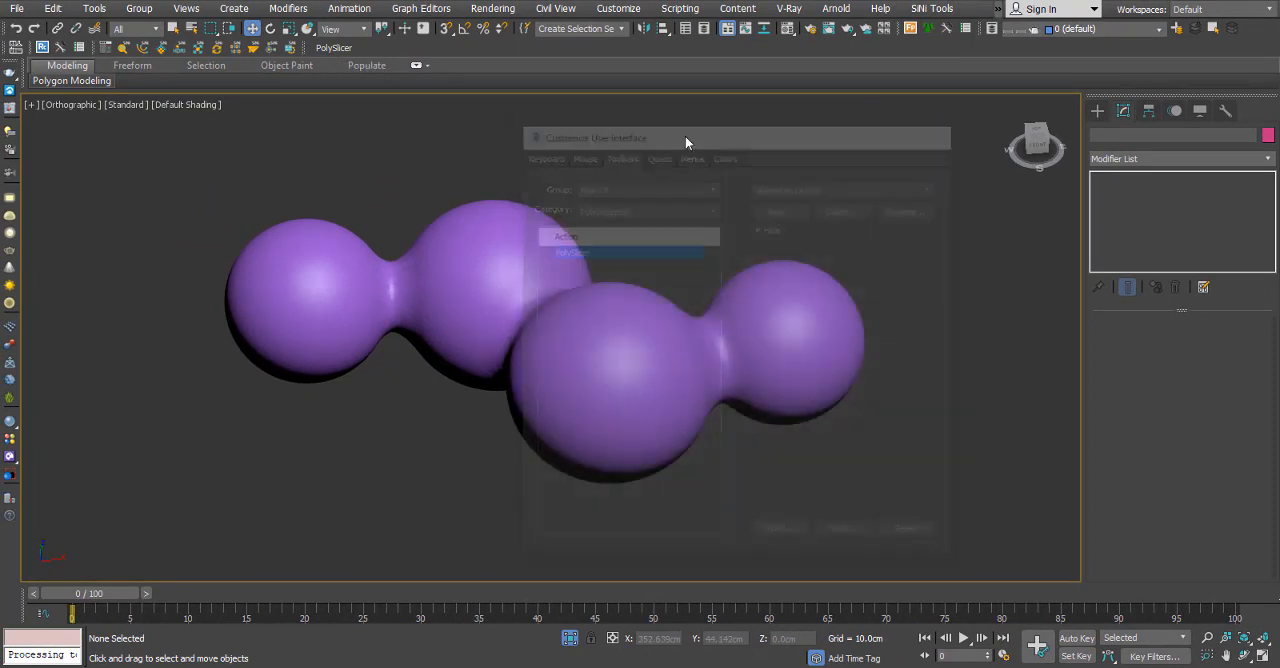
Launch PolySlicer, move its dialog clear of the model and select the purple blob mesh.
left_click(321, 47)
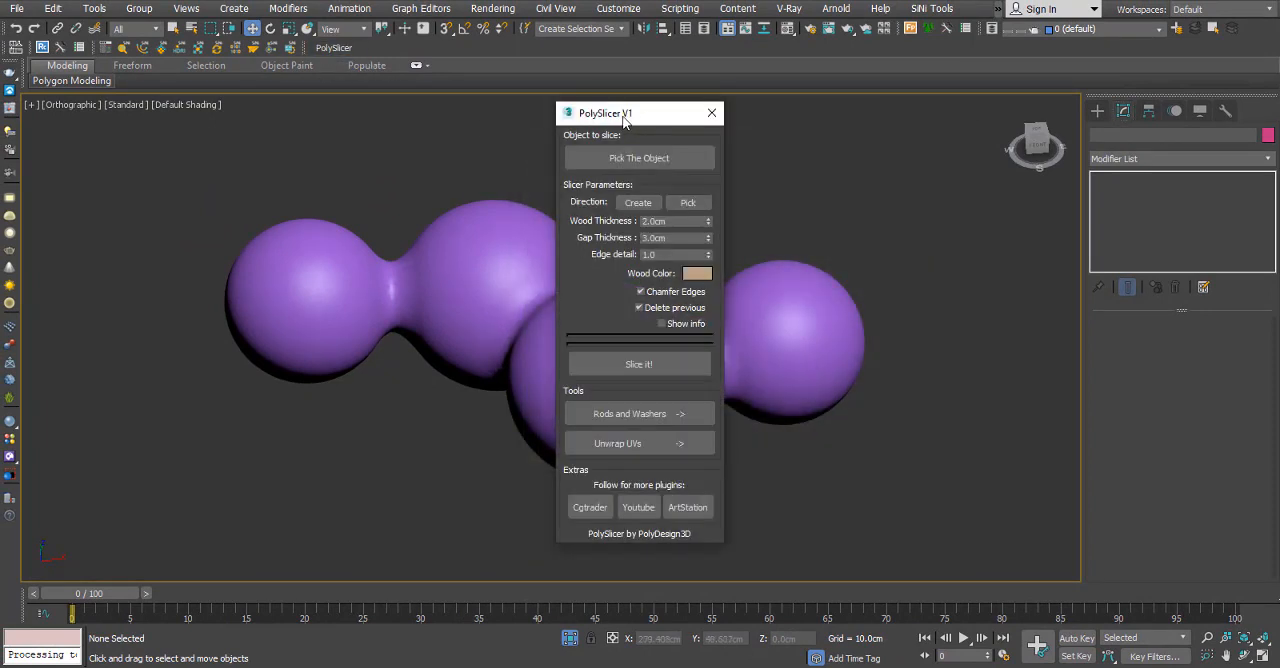
left_click_drag(624, 119, 137, 127)
left_click(648, 269)
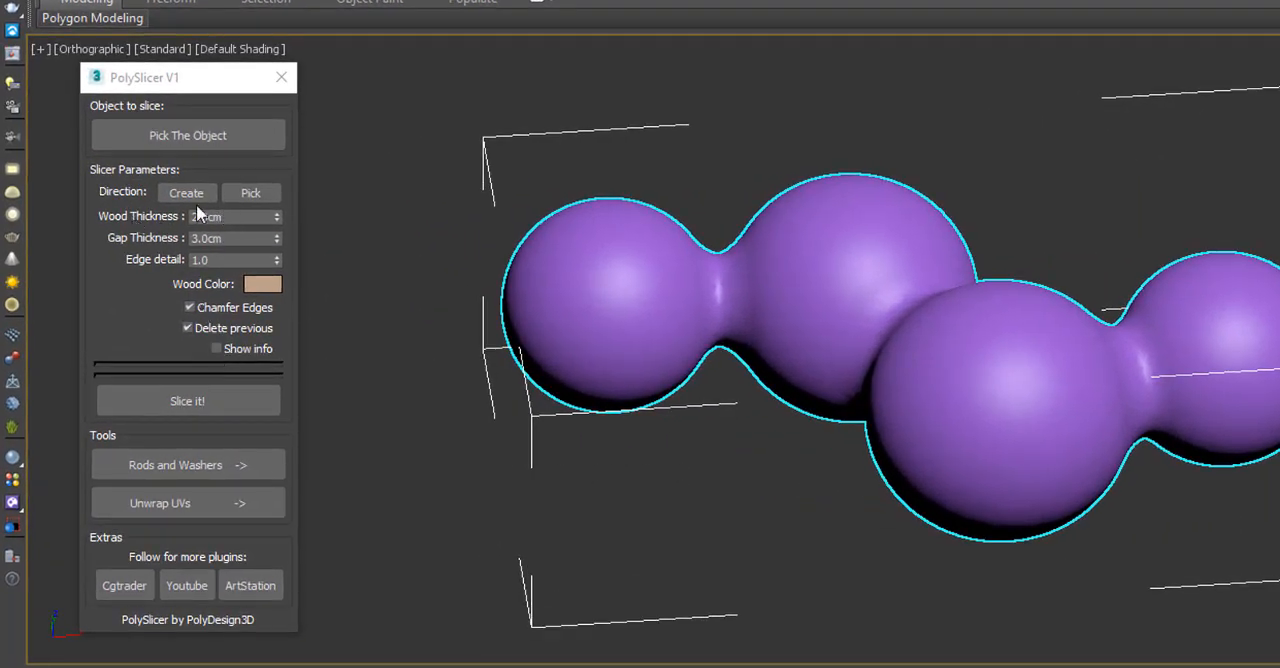
Set PolySlicer's Wood Thickness to 1.5 cm and Gap Thickness to 0.5 cm.
double_click(235, 216)
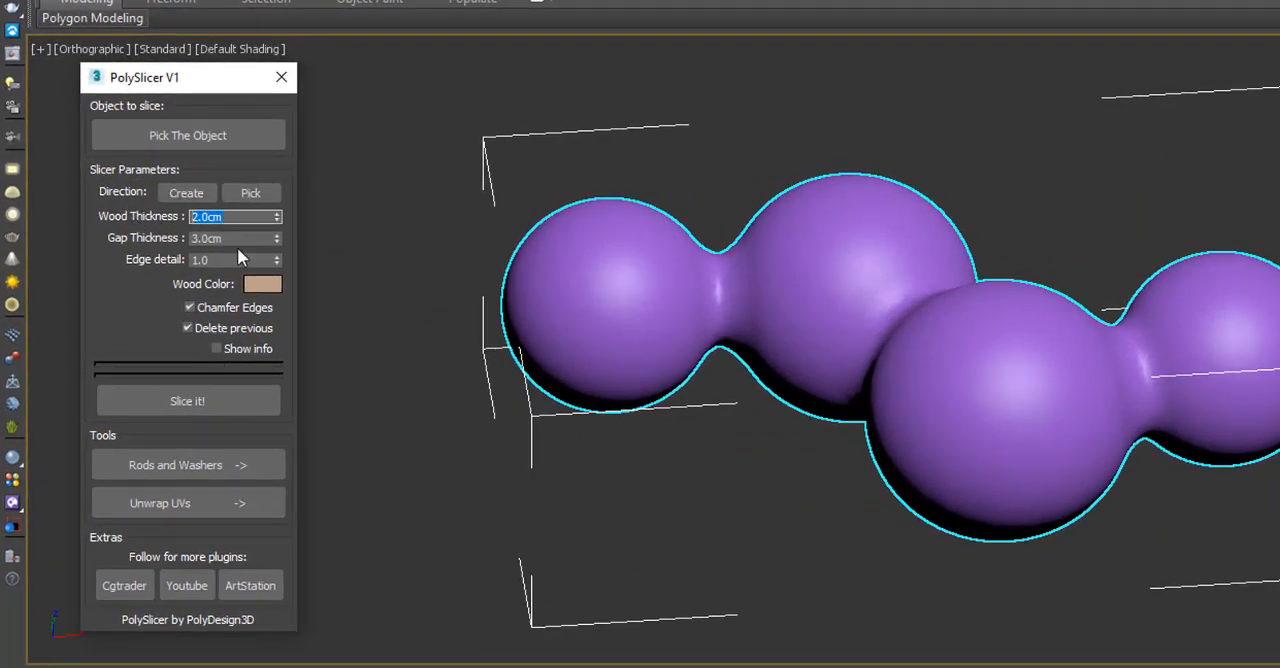
type("1")
key("Tab")
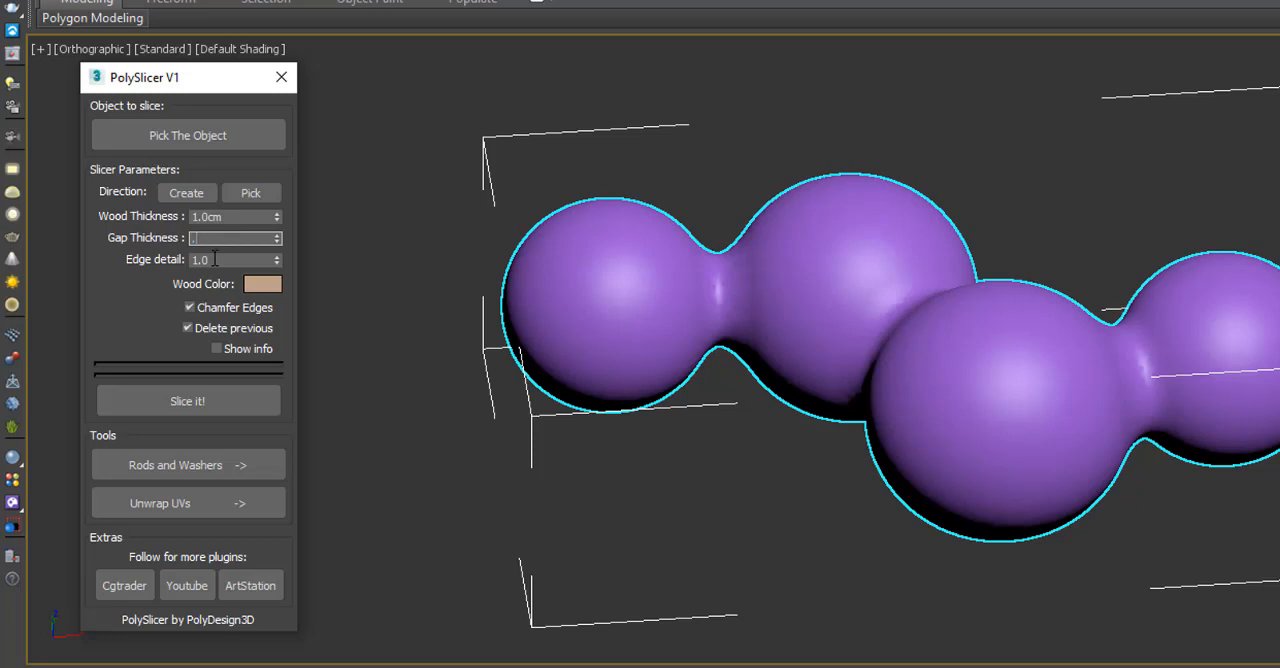
double_click(230, 216)
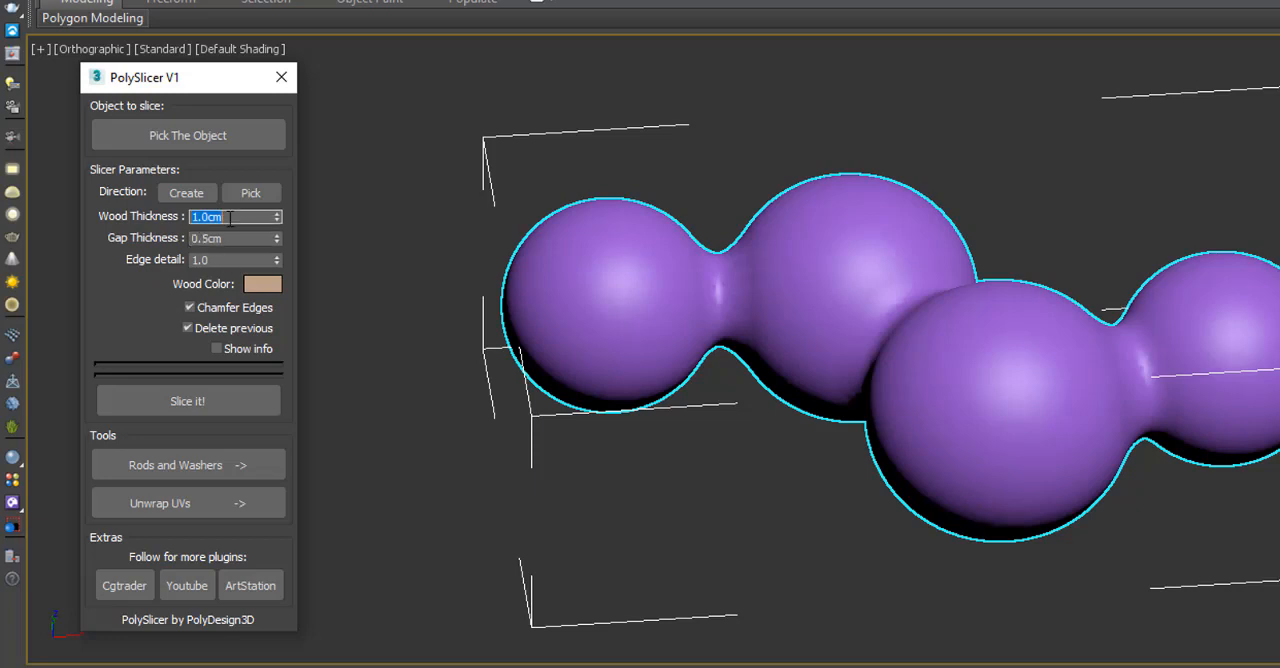
left_click(239, 238)
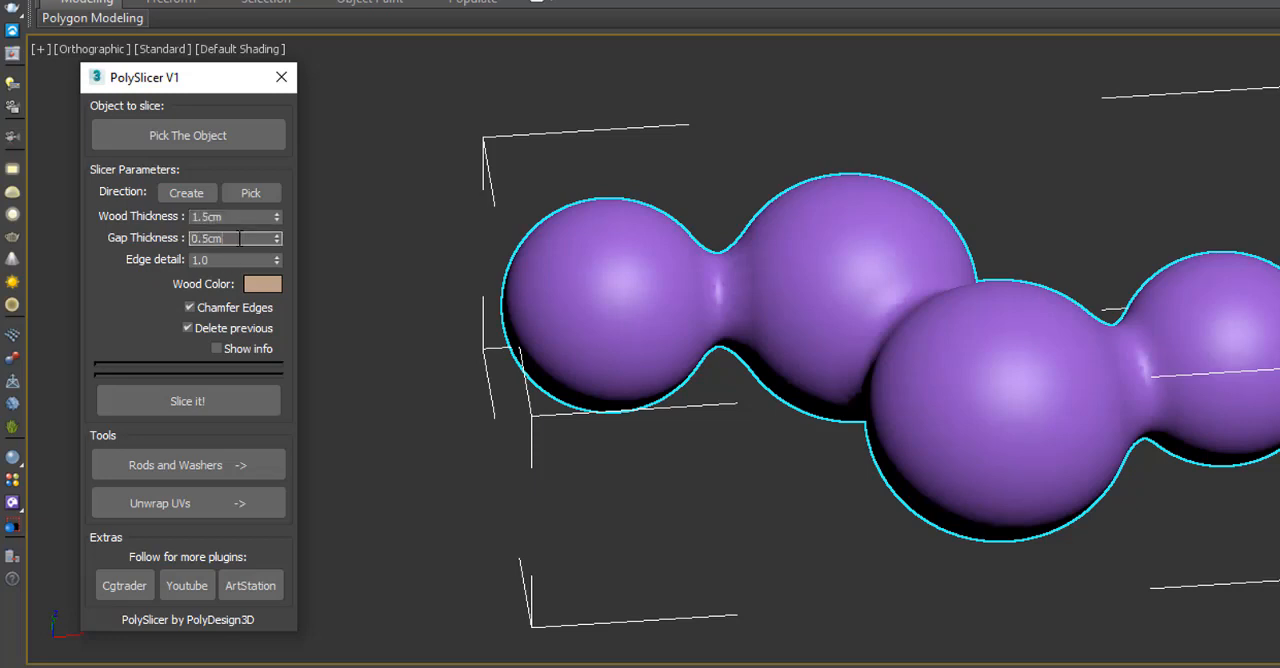
Create a PolySlicer direction helper and, in the Top view, rotate it 90 degrees so it lies flat in the horizontal plane.
left_click(186, 193)
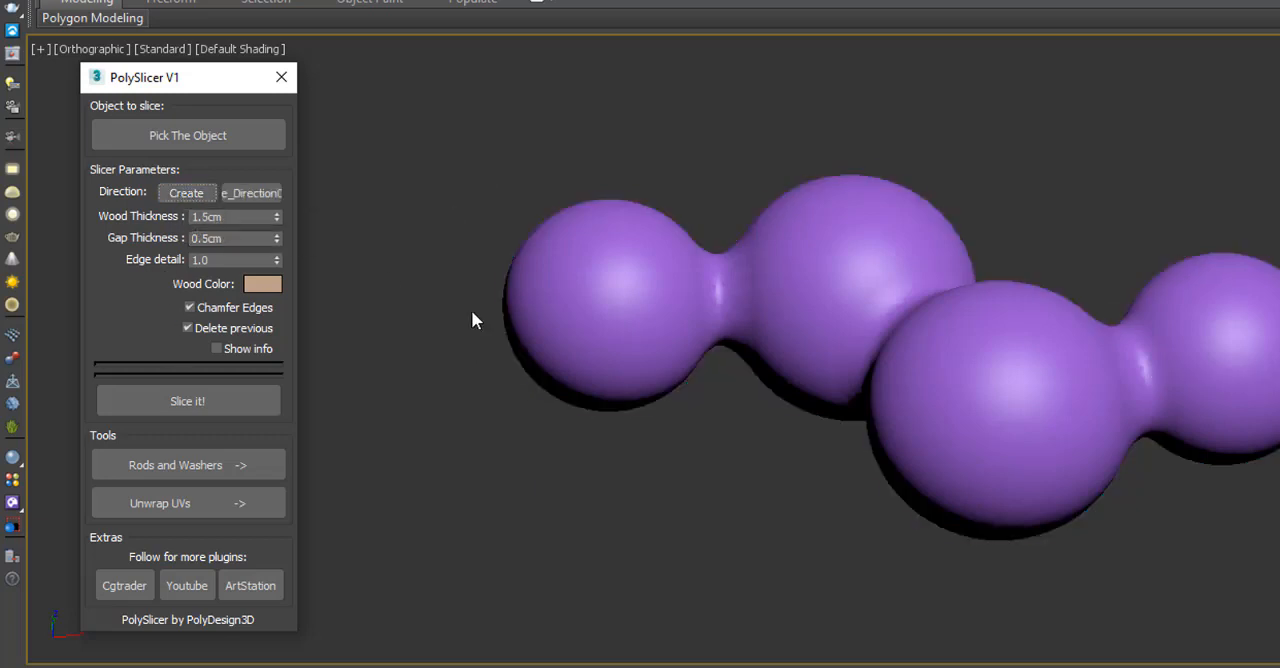
left_click_drag(444, 362, 617, 369)
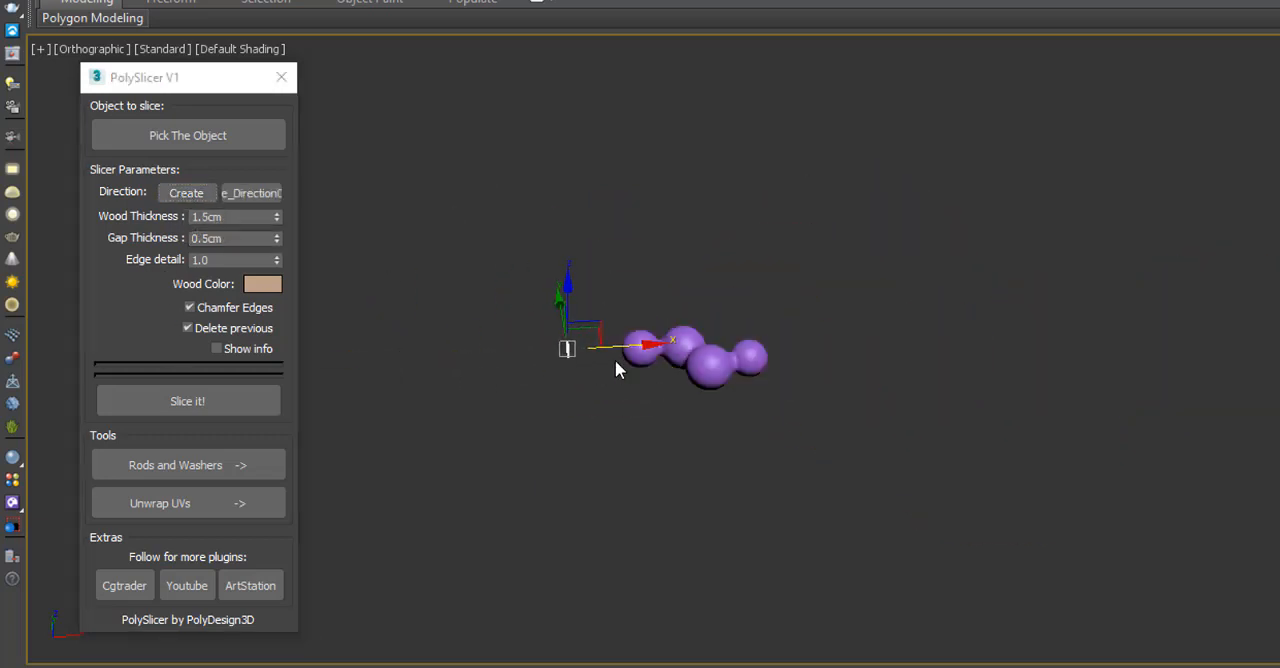
scroll(611, 366, "up", 2)
key("t")
scroll(630, 365, "down", 8)
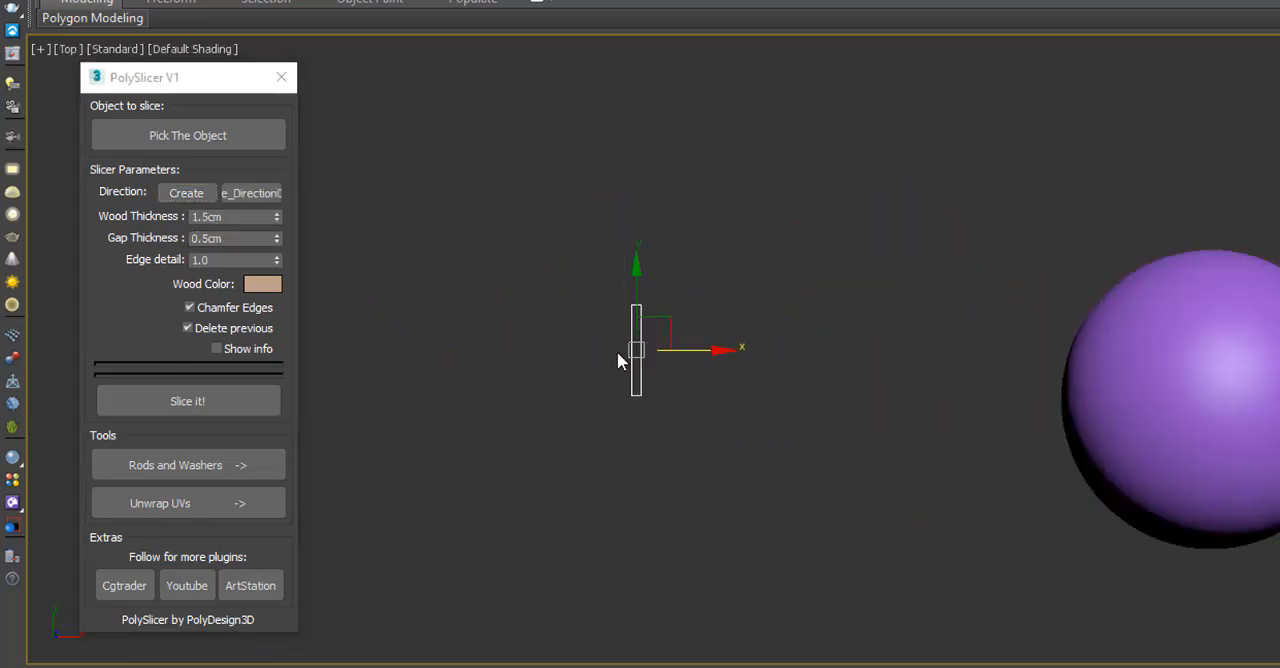
scroll(680, 375, "up", 2)
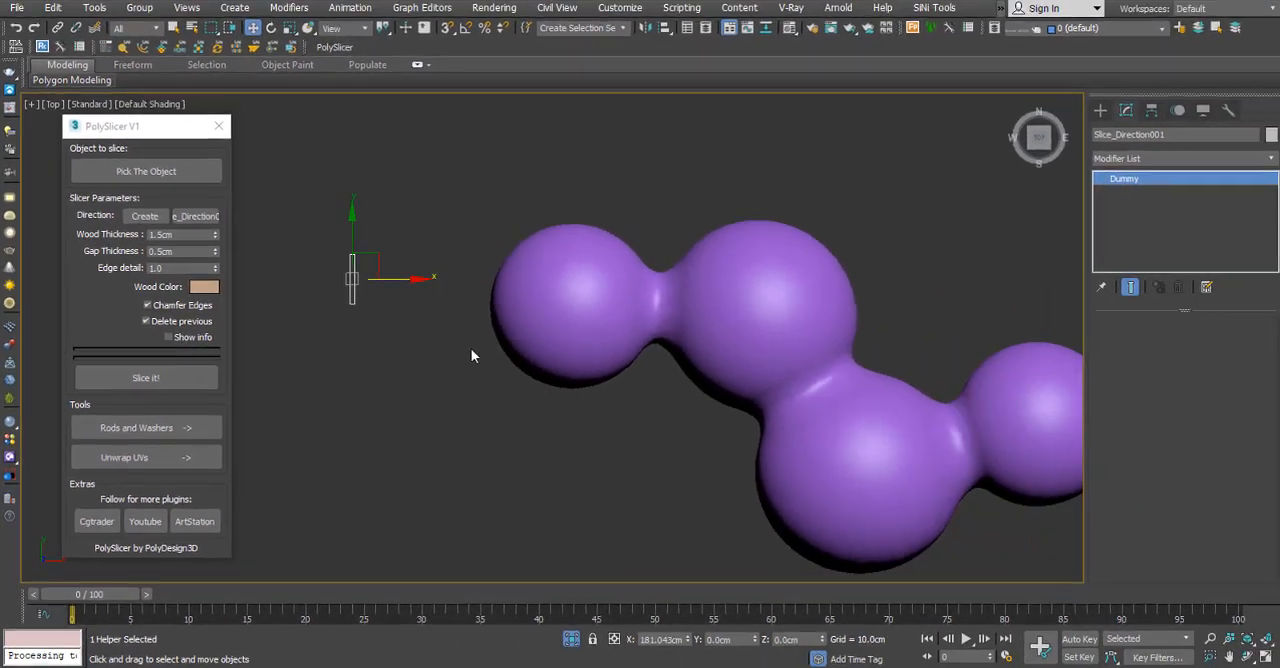
key("e")
left_click_drag(375, 279, 442, 281)
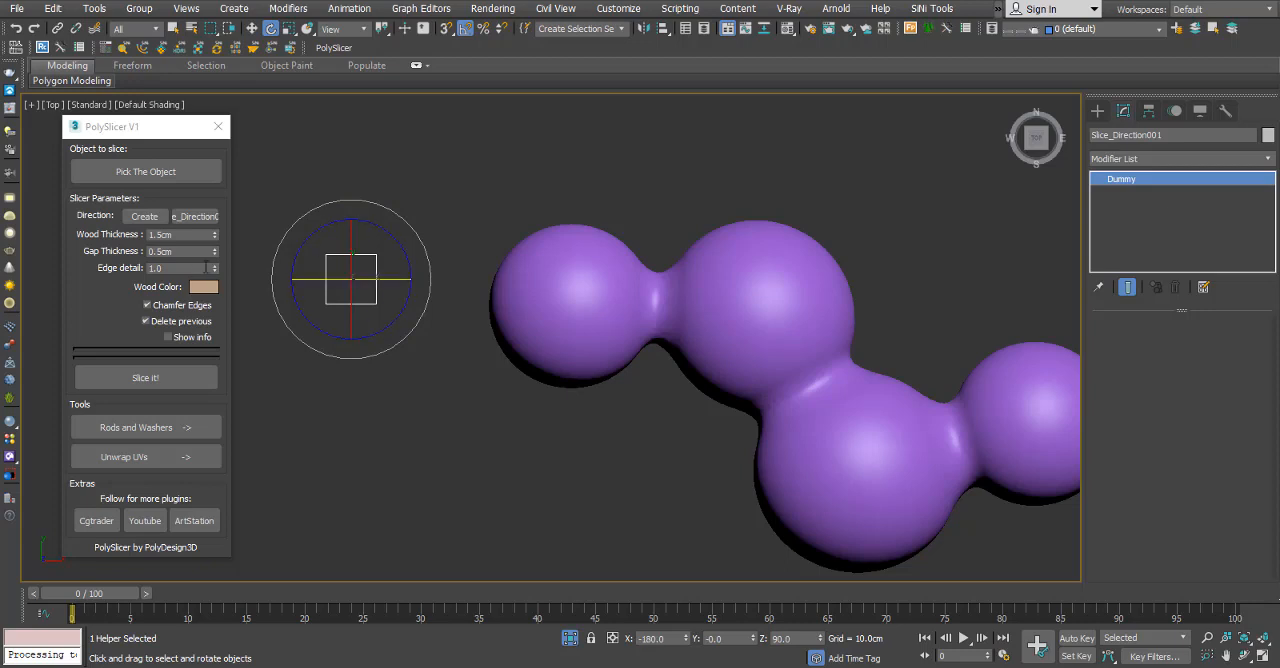
Pick the blob mesh as the object to slice, run the slicing and inspect the horizontal slices in an angled view.
left_click(126, 172)
left_click(560, 245)
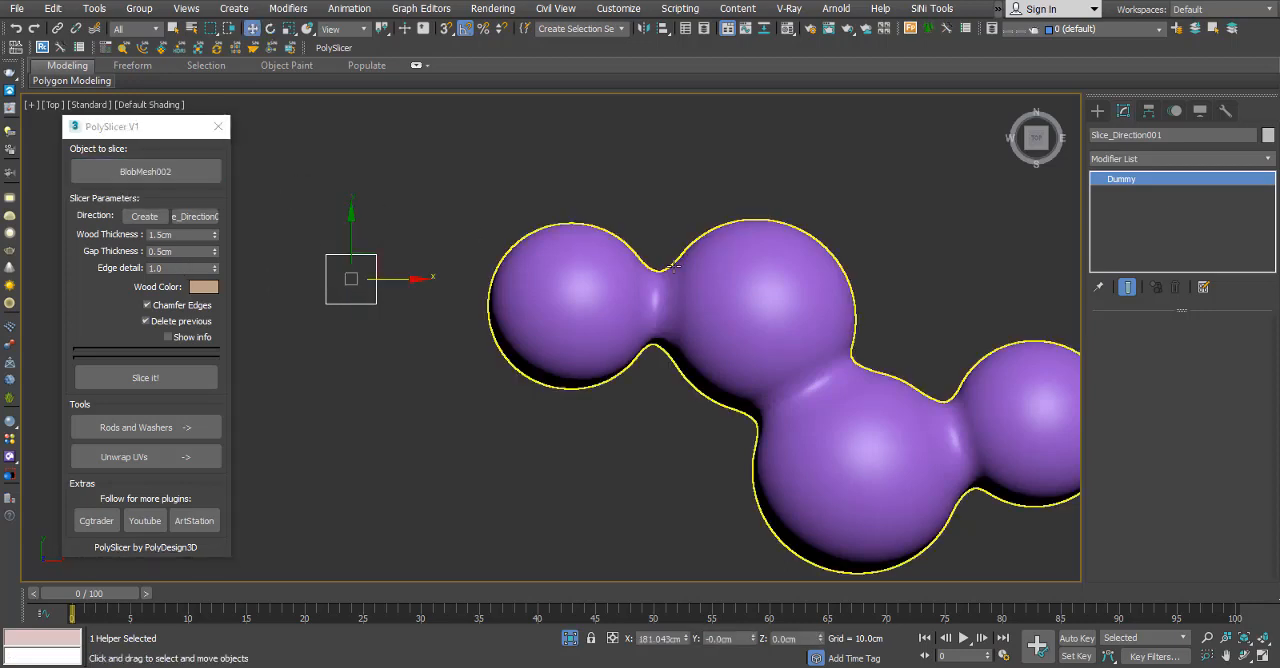
left_click(157, 380)
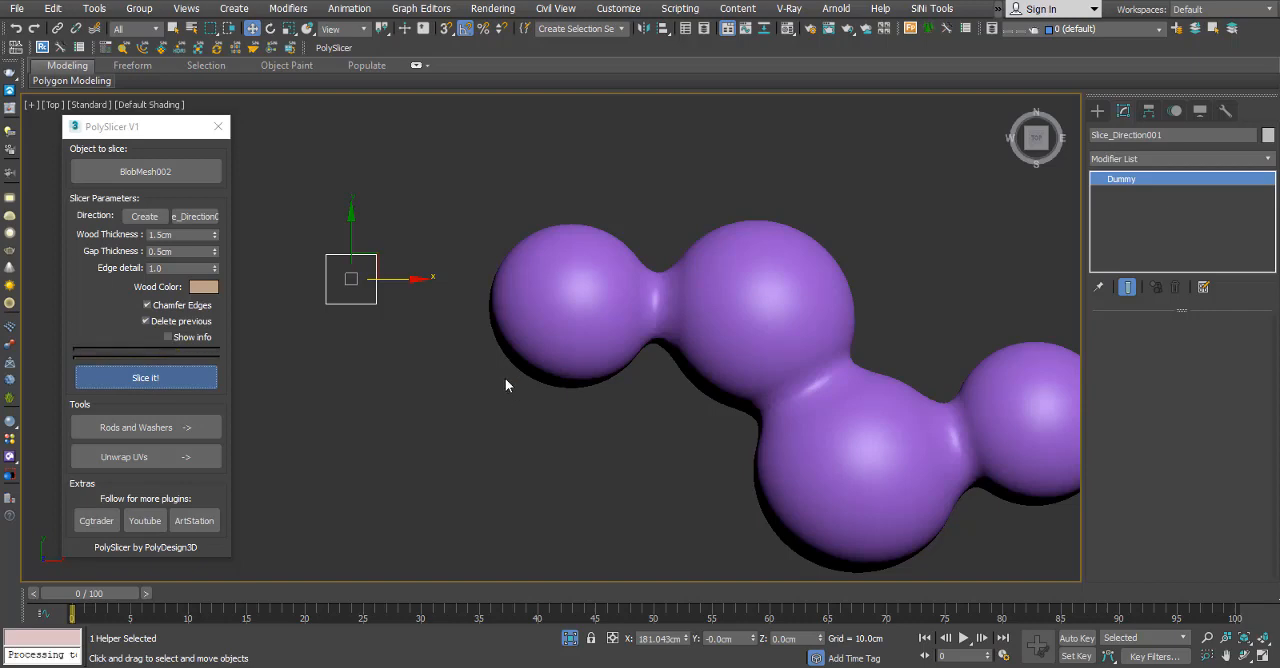
scroll(477, 366, "down", 5)
middle_click_drag(548, 419, 585, 323, "alt")
scroll(588, 318, "up", 6)
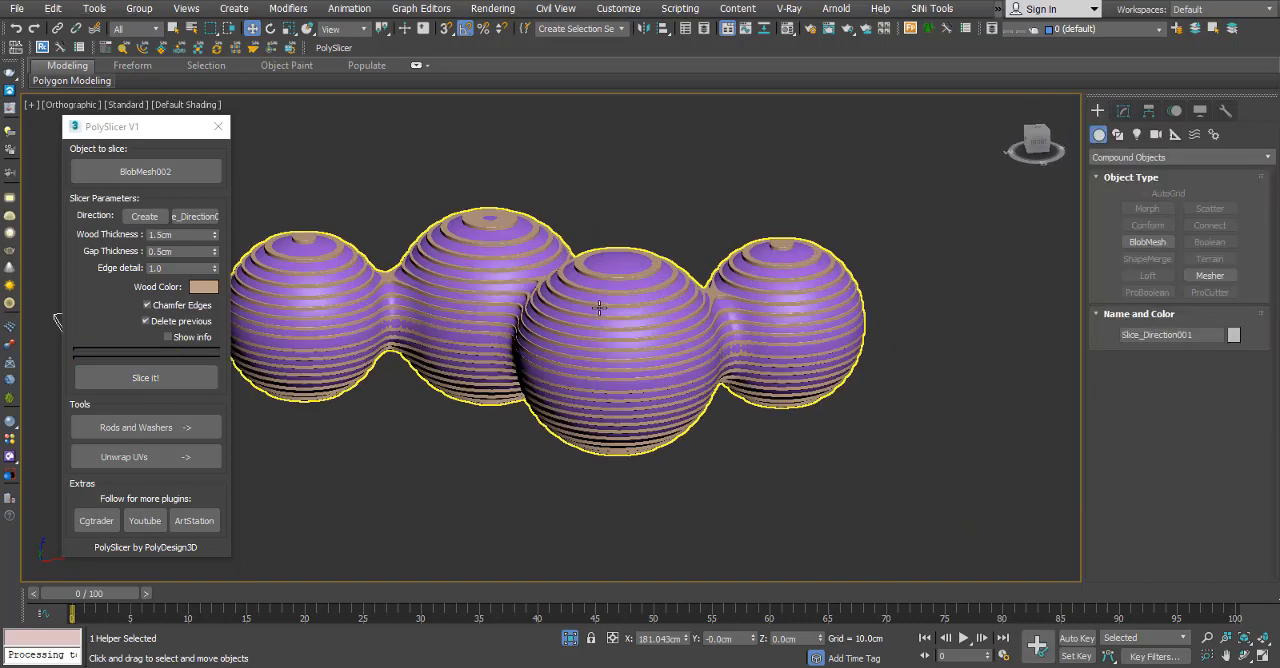
Move the wooden sliced mesh about 150 cm along X, clear of the original purple blob mesh.
left_click(602, 290)
scroll(604, 373, "down", 5)
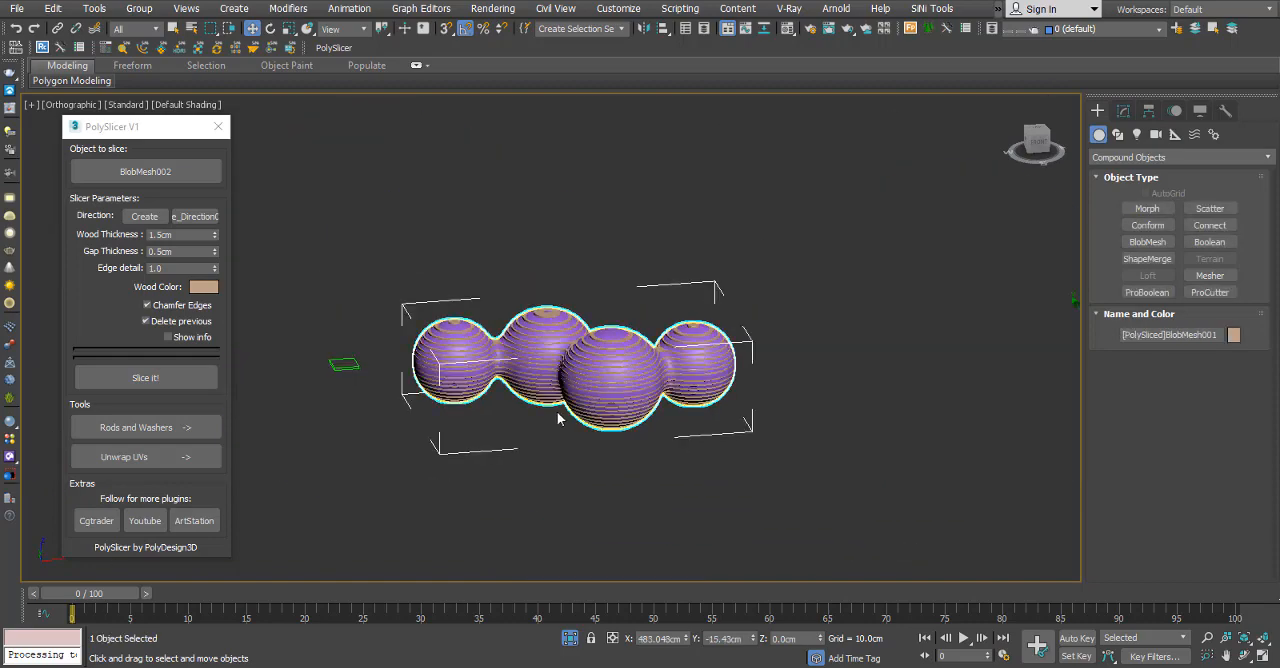
left_click(542, 425)
scroll(542, 425, "up", 8)
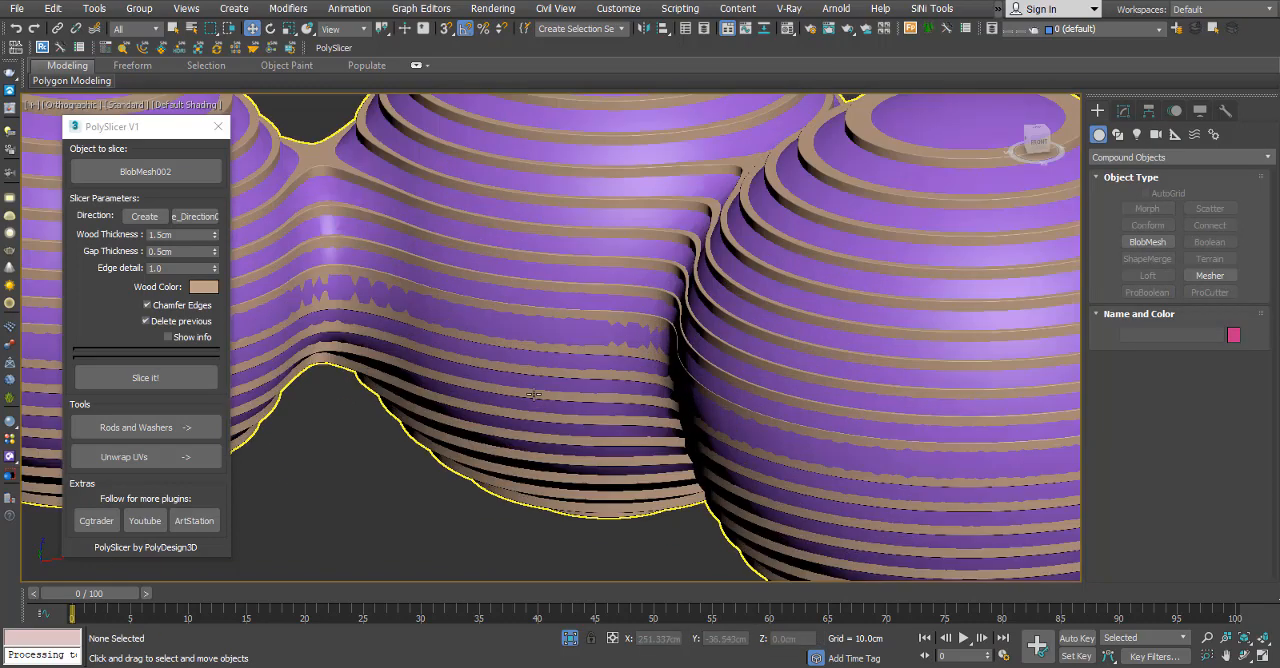
left_click(522, 472)
scroll(523, 414, "down", 8)
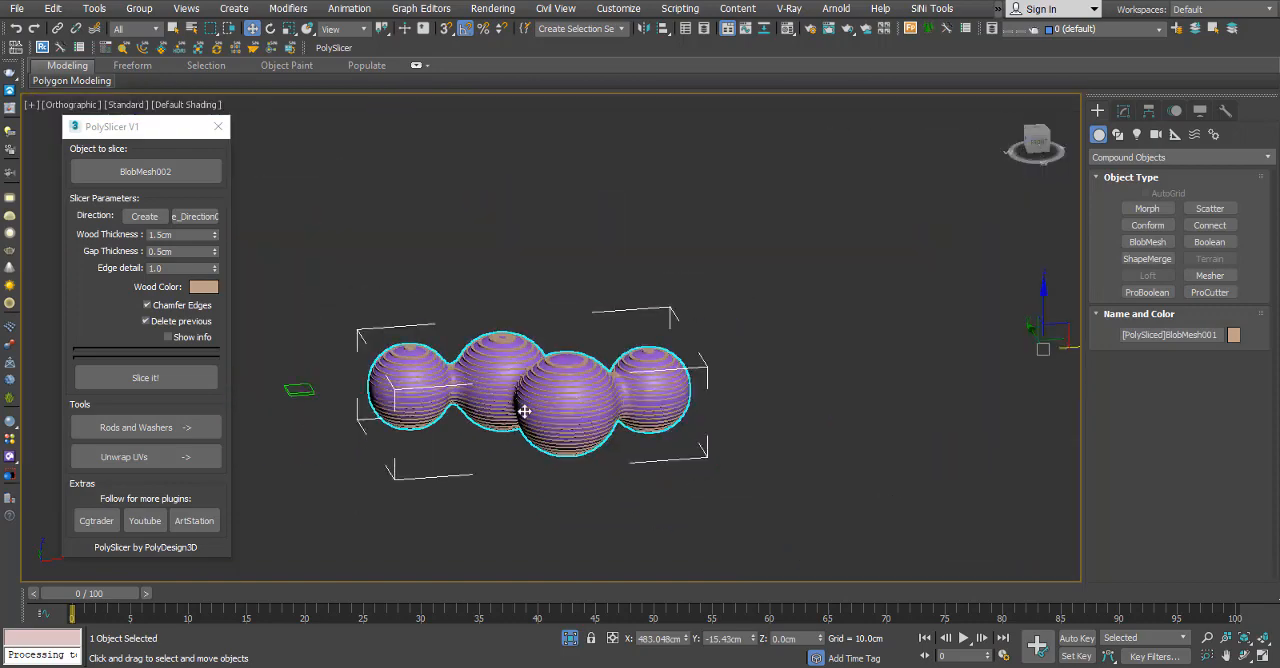
left_click(726, 402)
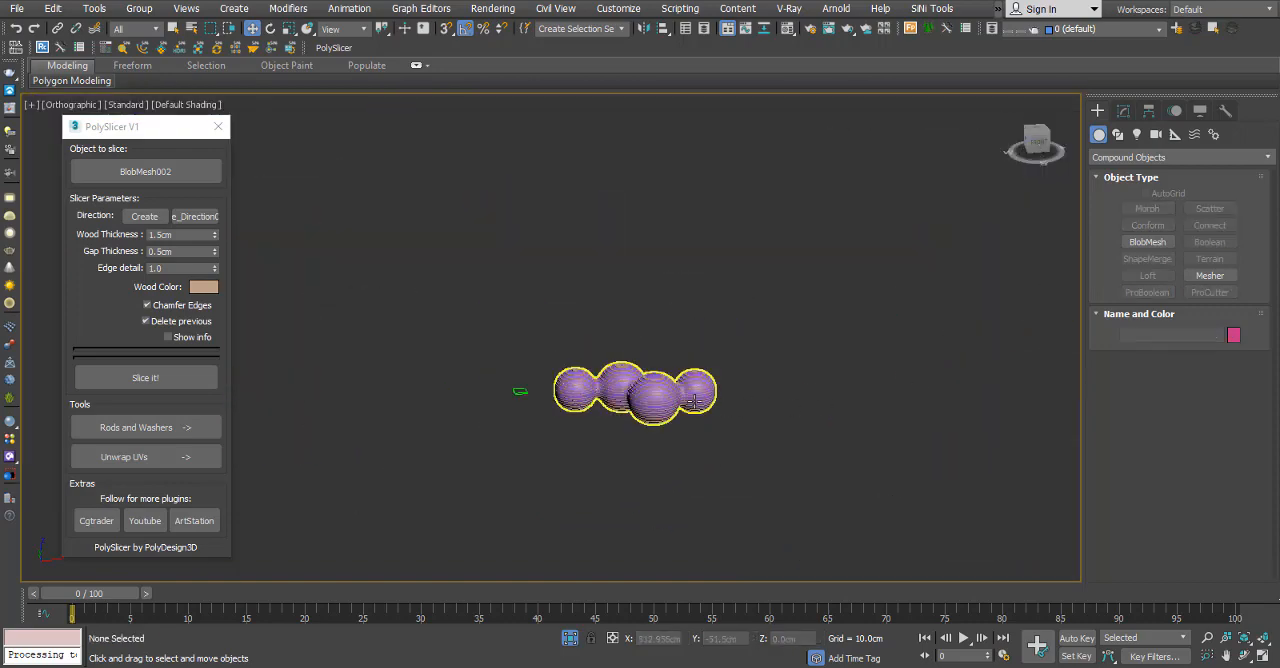
left_click(695, 405)
left_click_drag(926, 368, 1108, 354)
Generate UVs for the selected sliced mesh with PolySlicer's Unwrap UVs tool and close PolySlicer.
scroll(849, 399, "up", 8)
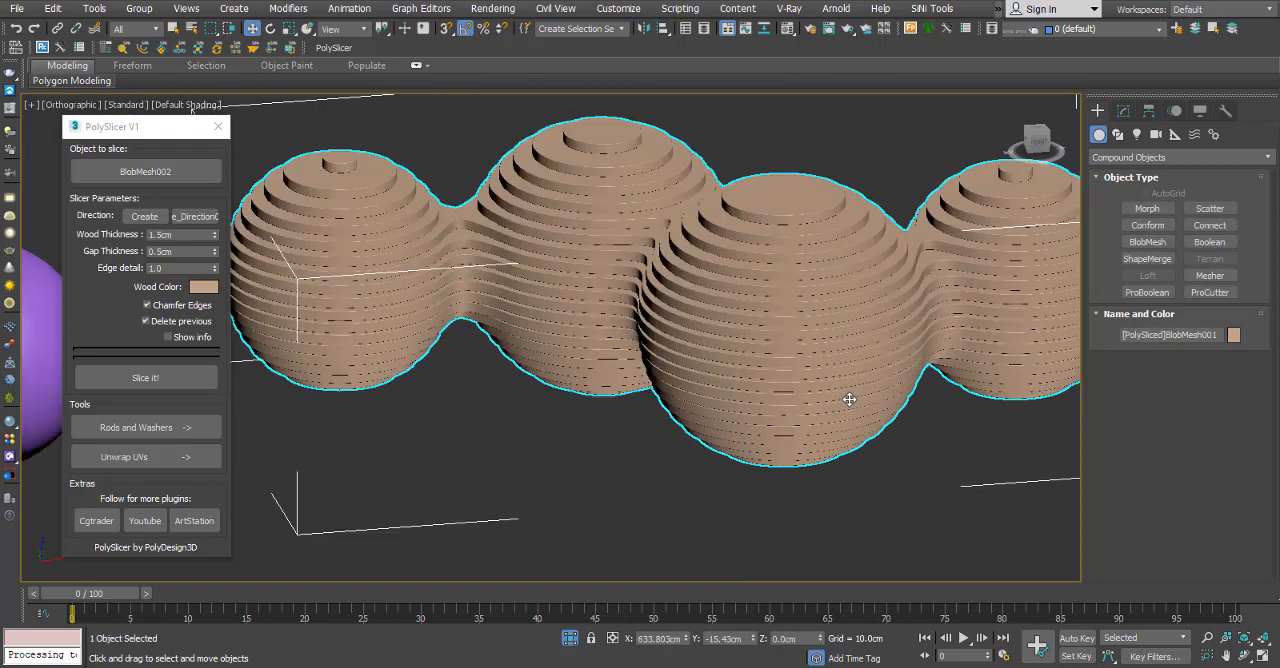
middle_click_drag(745, 358, 706, 340, "alt")
scroll(706, 340, "down", 8)
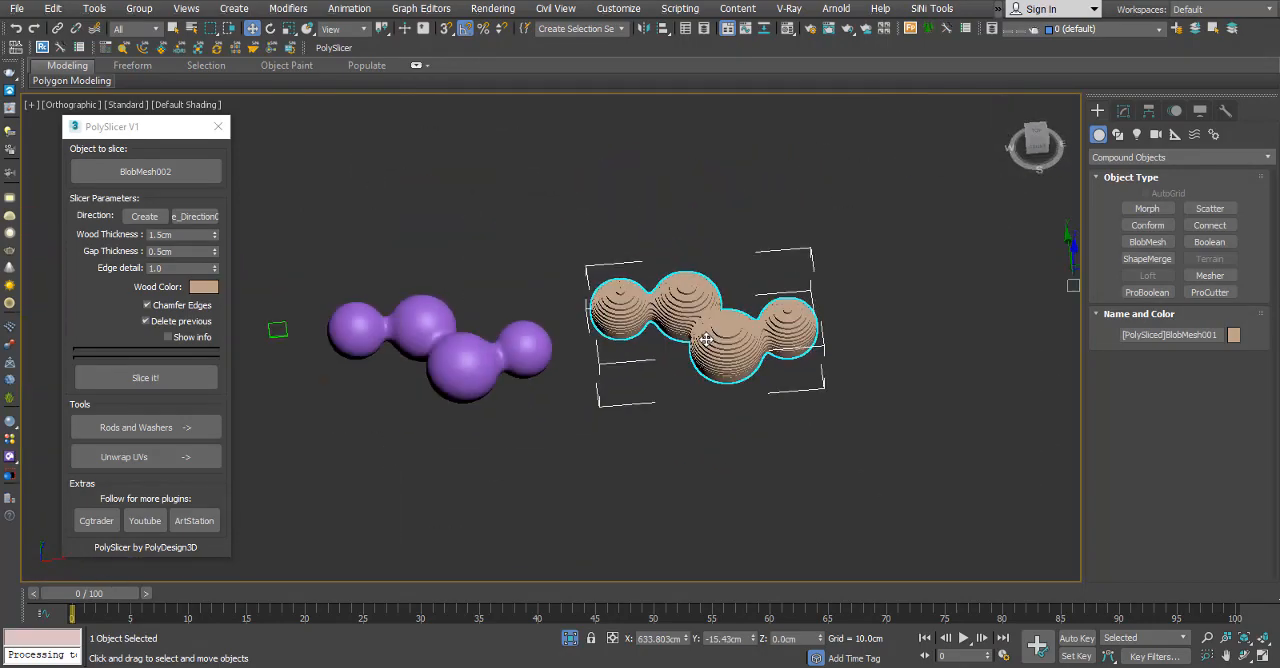
scroll(709, 339, "up", 4)
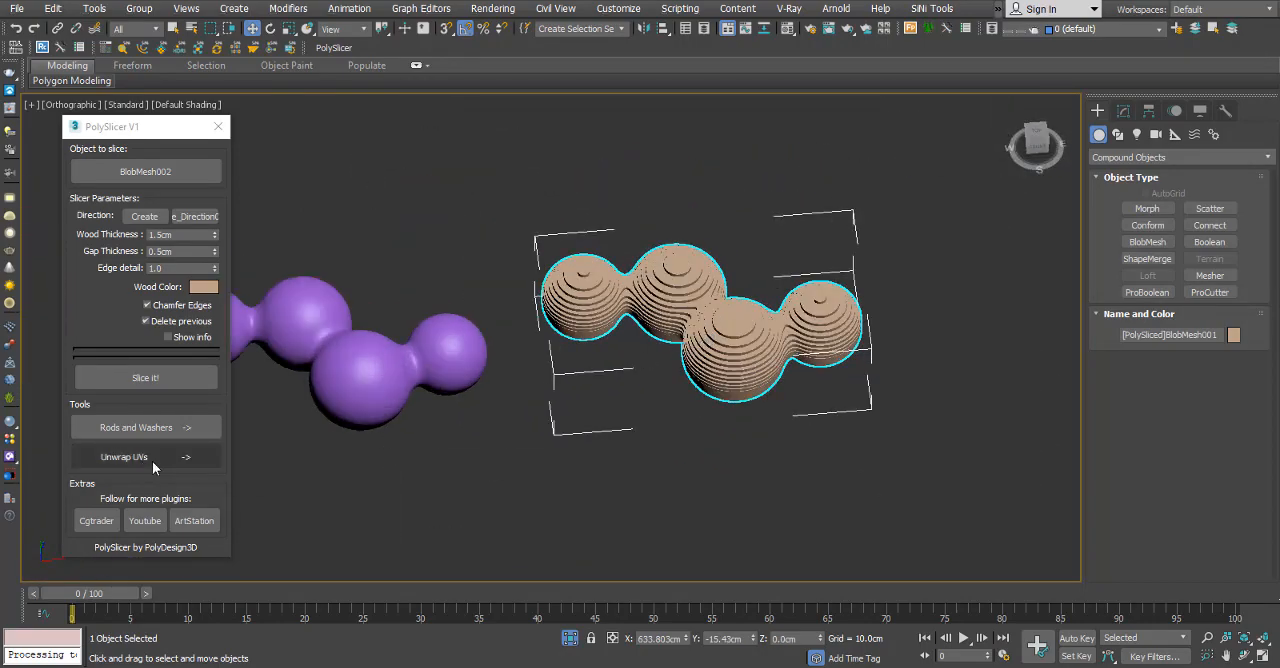
left_click(188, 458)
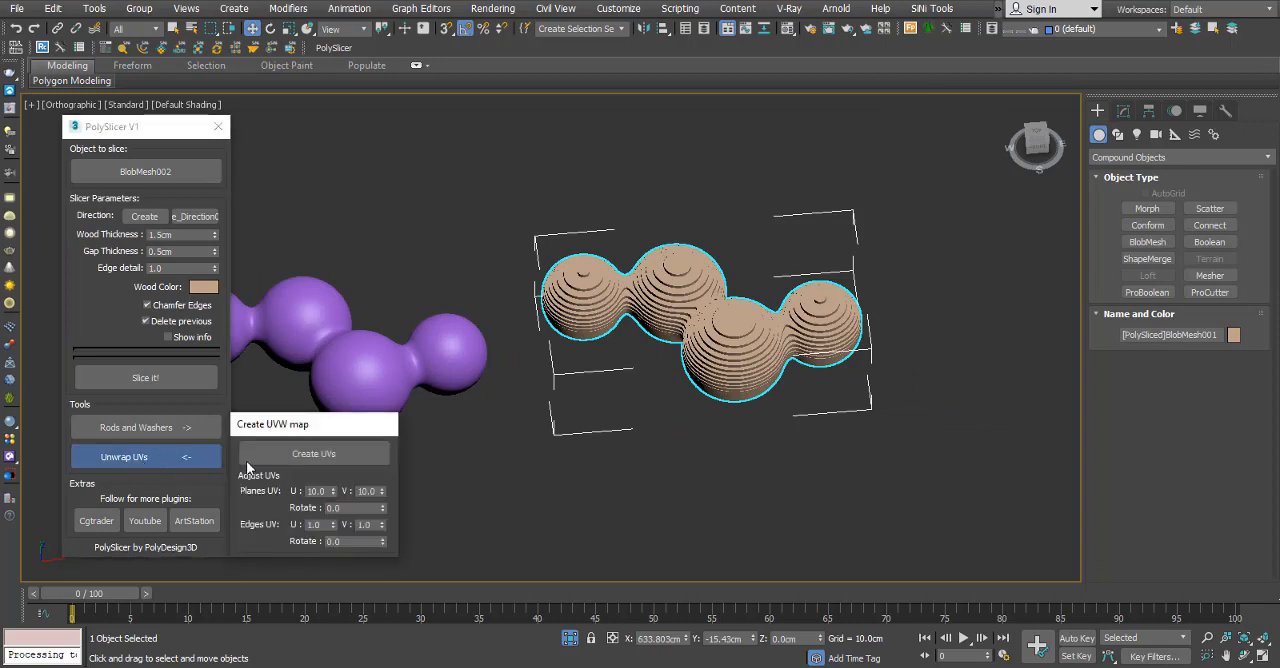
left_click(340, 455)
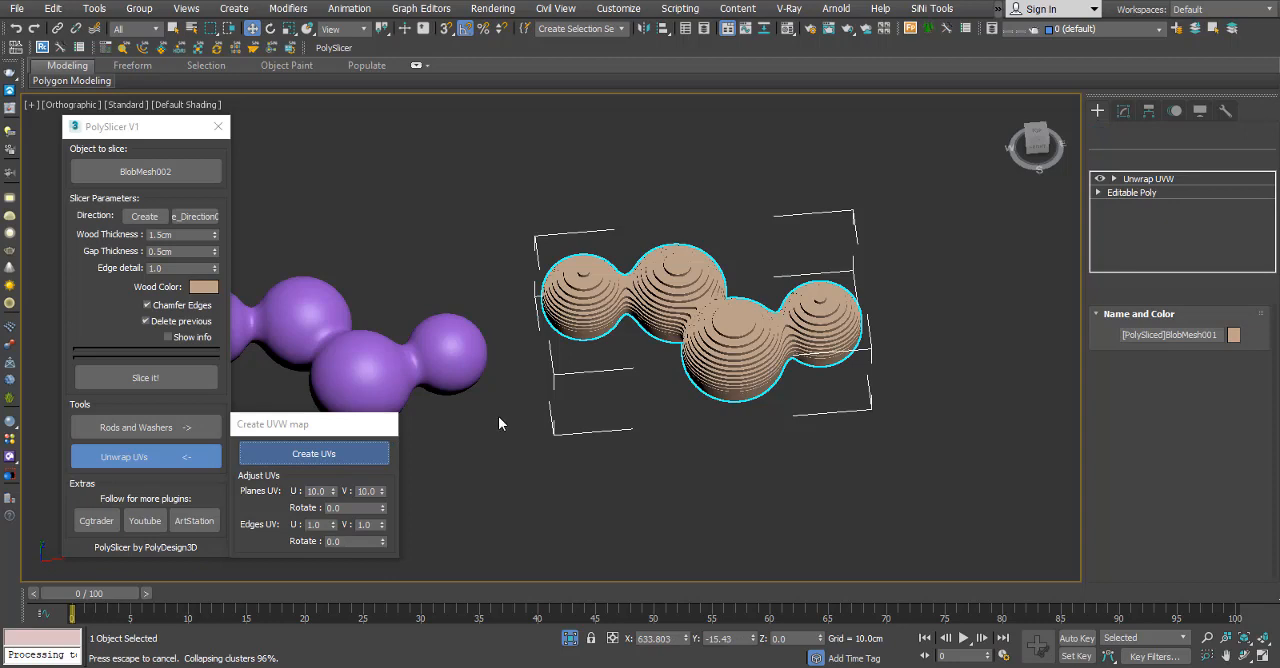
left_click(161, 458)
left_click(218, 126)
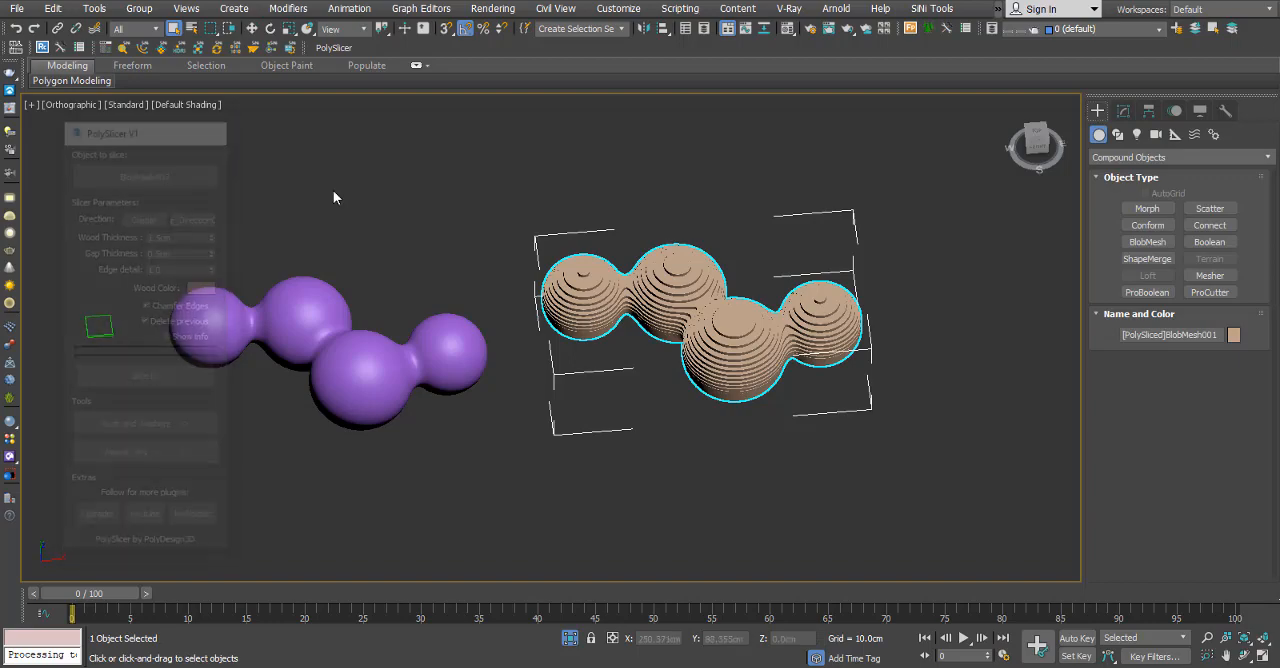
Open the Material Editor and browse the V-Ray Material Library's Wood & Laminate category down to the laminate and plywood materials.
scroll(719, 340, "up", 6)
middle_click_drag(719, 383, 741, 400, "alt")
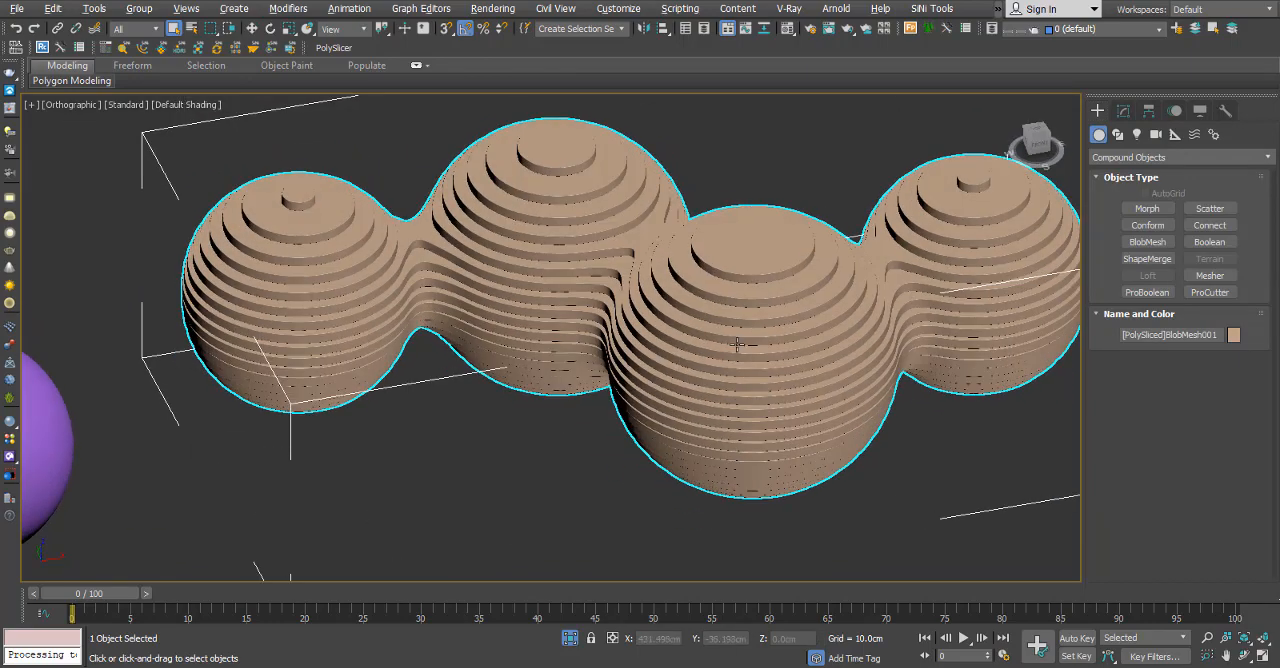
left_click(275, 502)
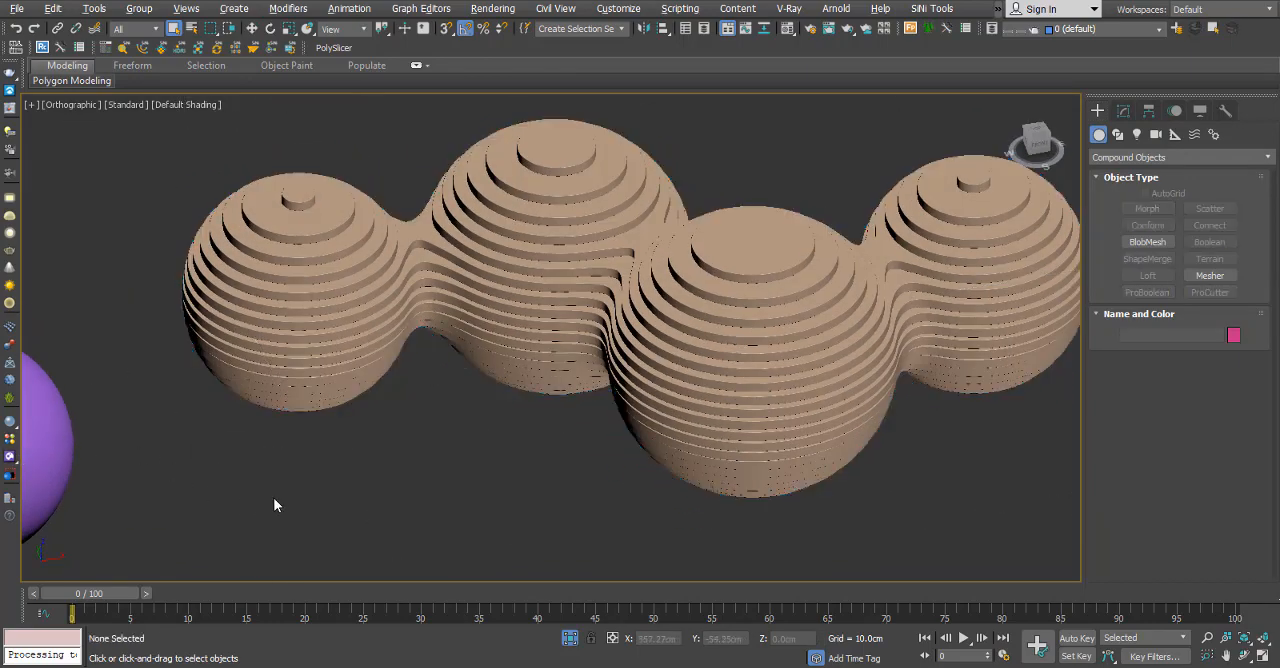
key("m")
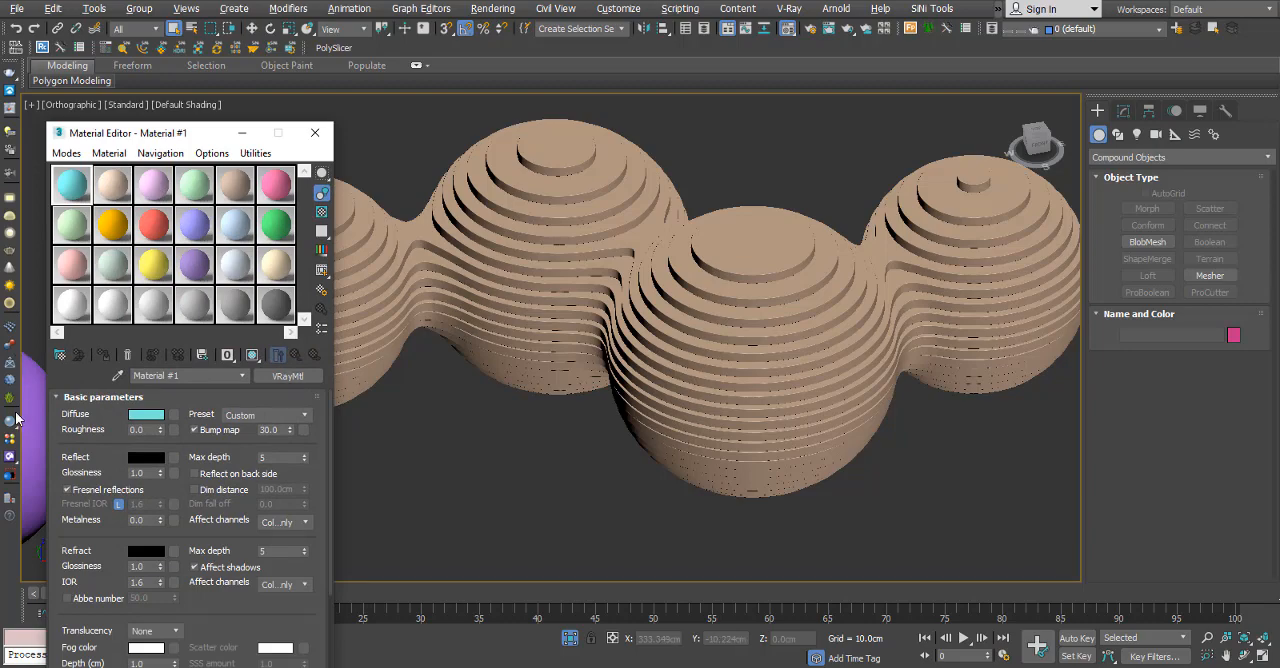
left_click(172, 354)
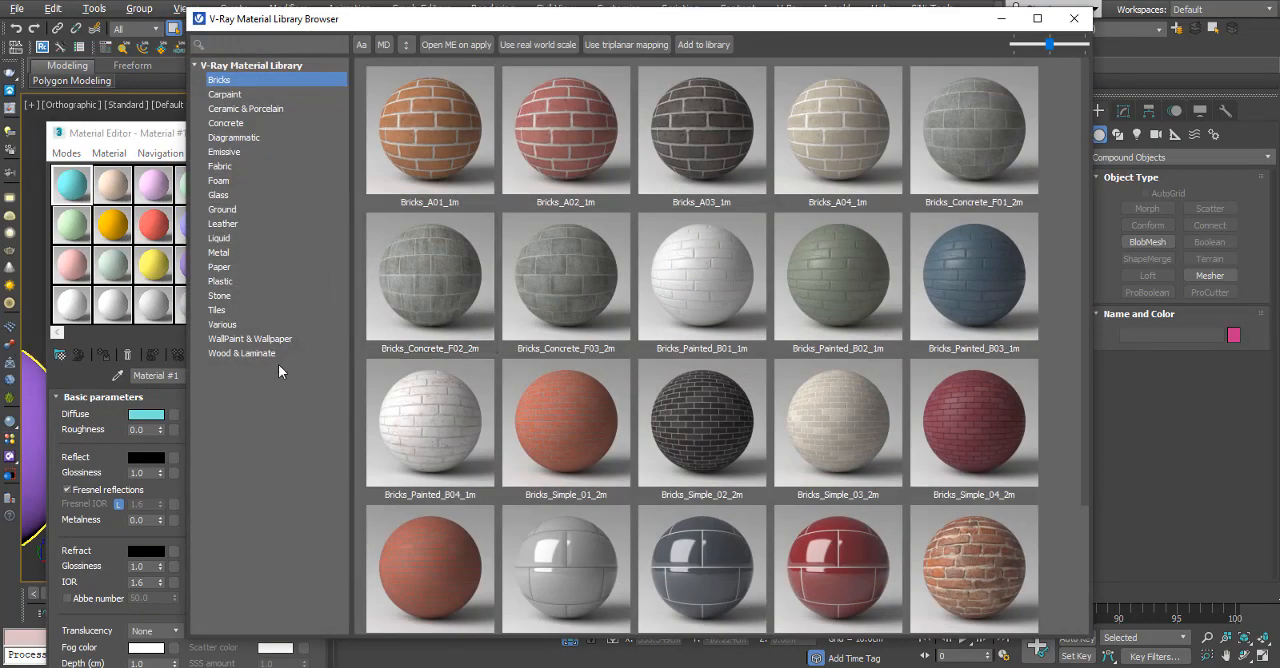
left_click(247, 352)
scroll(651, 386, "down", 5)
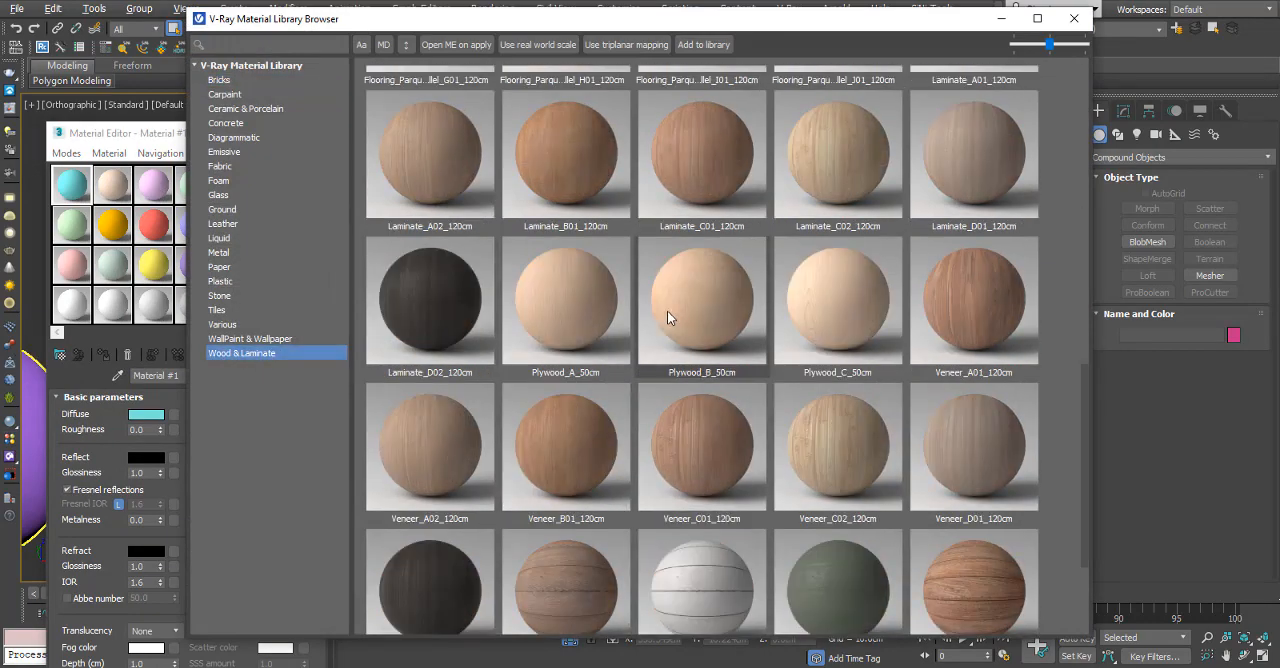
Copy the Laminate_B01_120cm library material into the first material slot and close the library browser.
left_click_drag(595, 22, 782, 60)
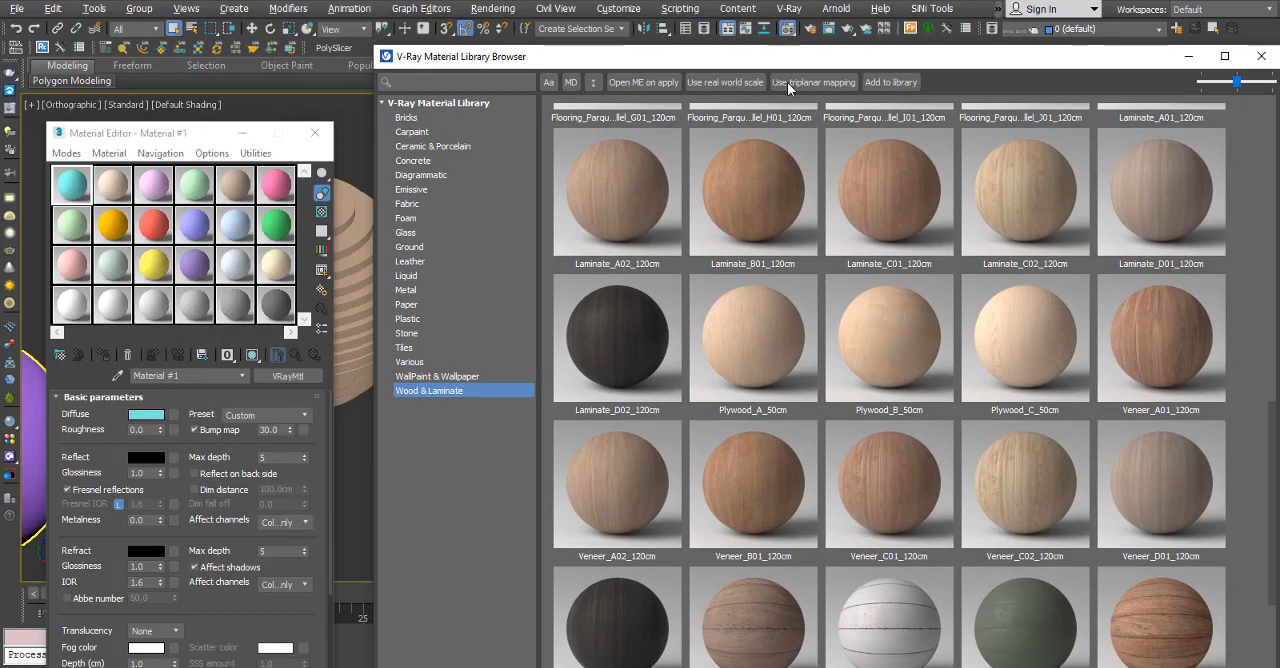
left_click_drag(759, 196, 670, 232)
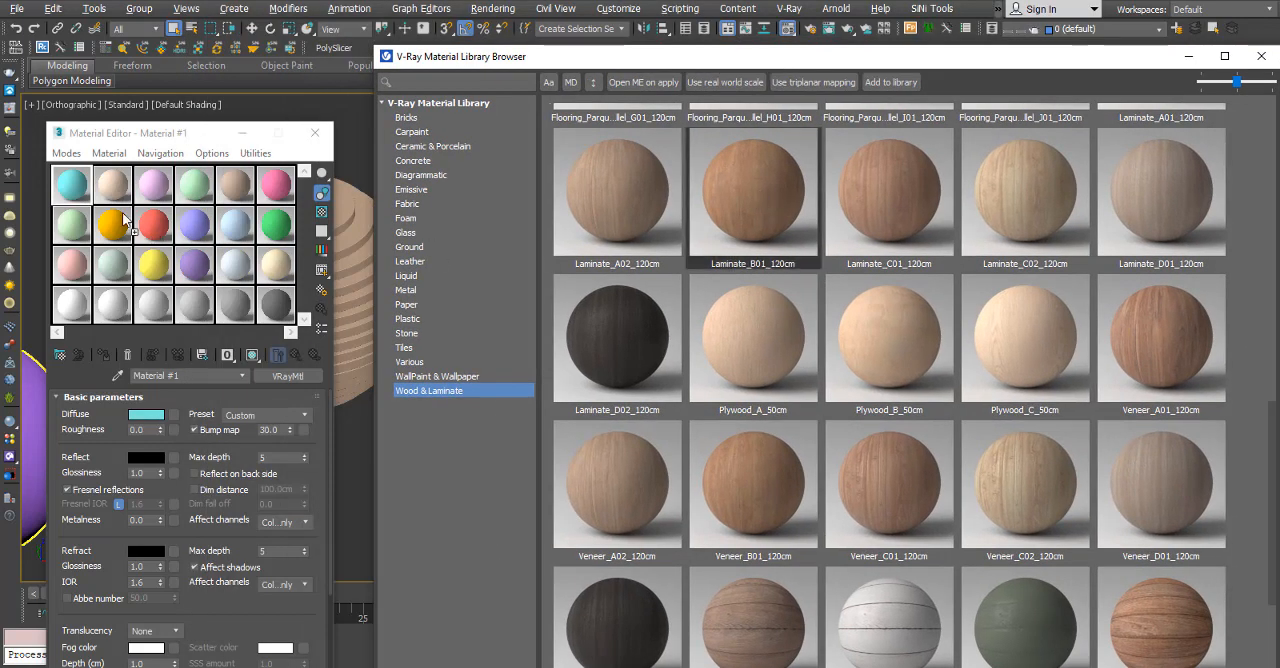
left_click_drag(123, 217, 84, 192)
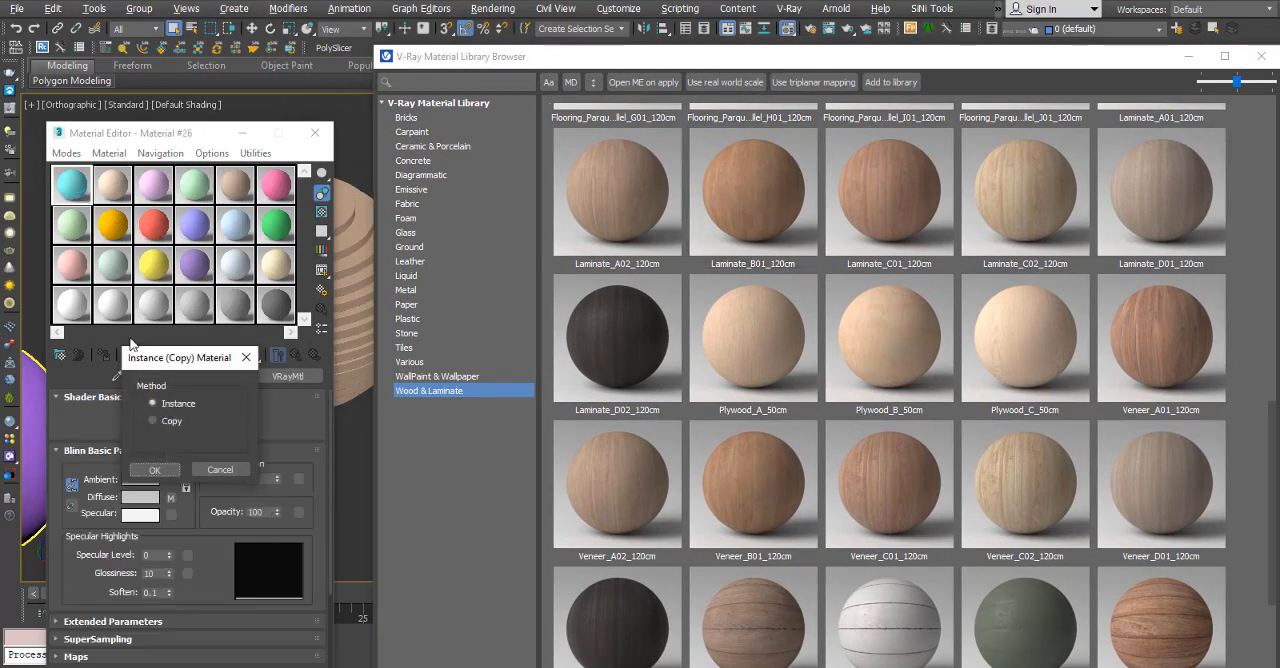
left_click(170, 467)
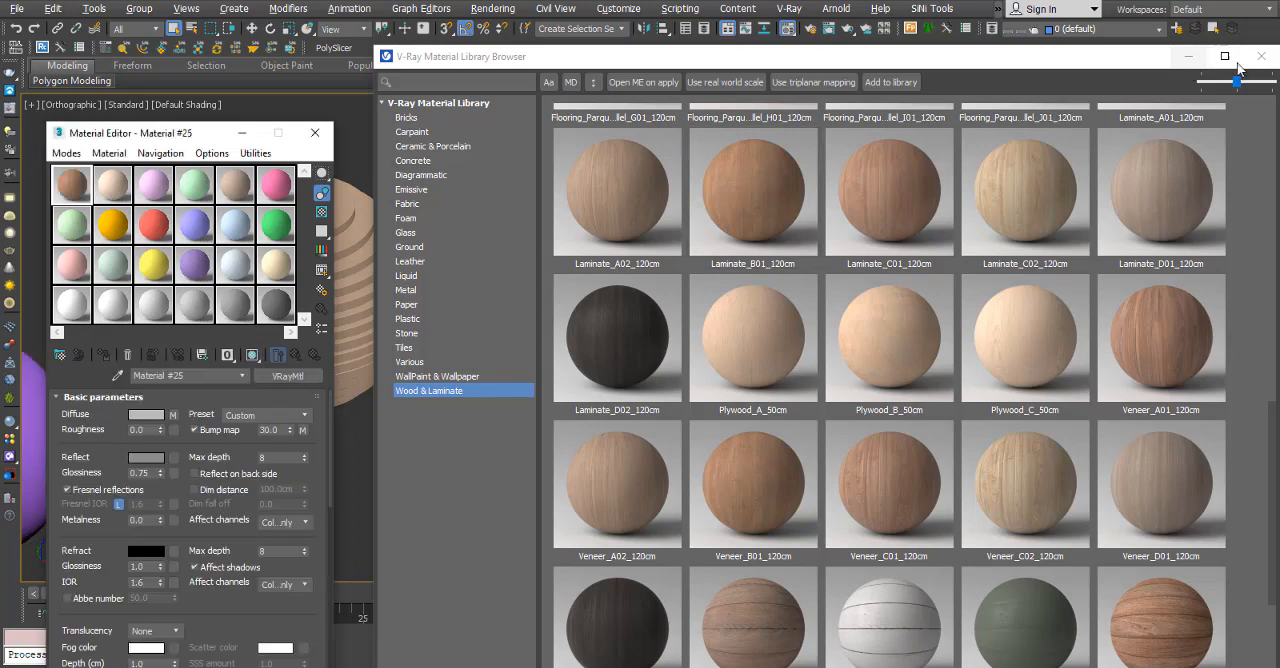
left_click(1261, 56)
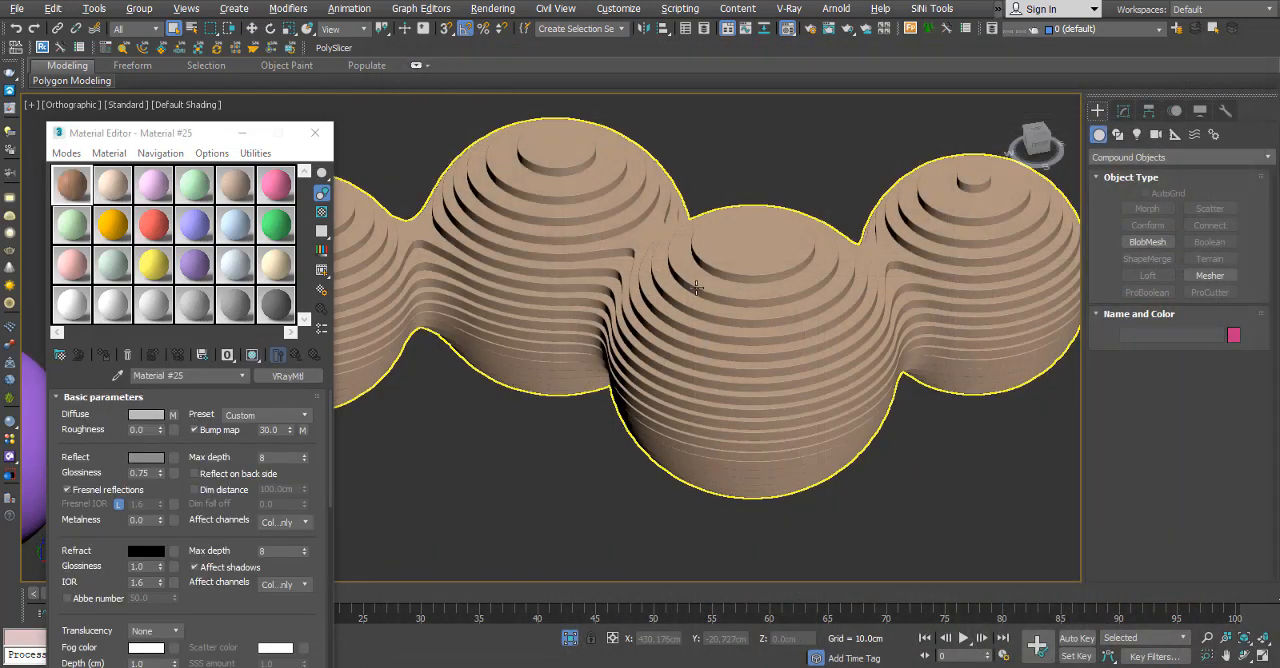
Assign the laminate material to the sliced mesh and show its wood texture in the viewport.
left_click(103, 354)
left_click(252, 355)
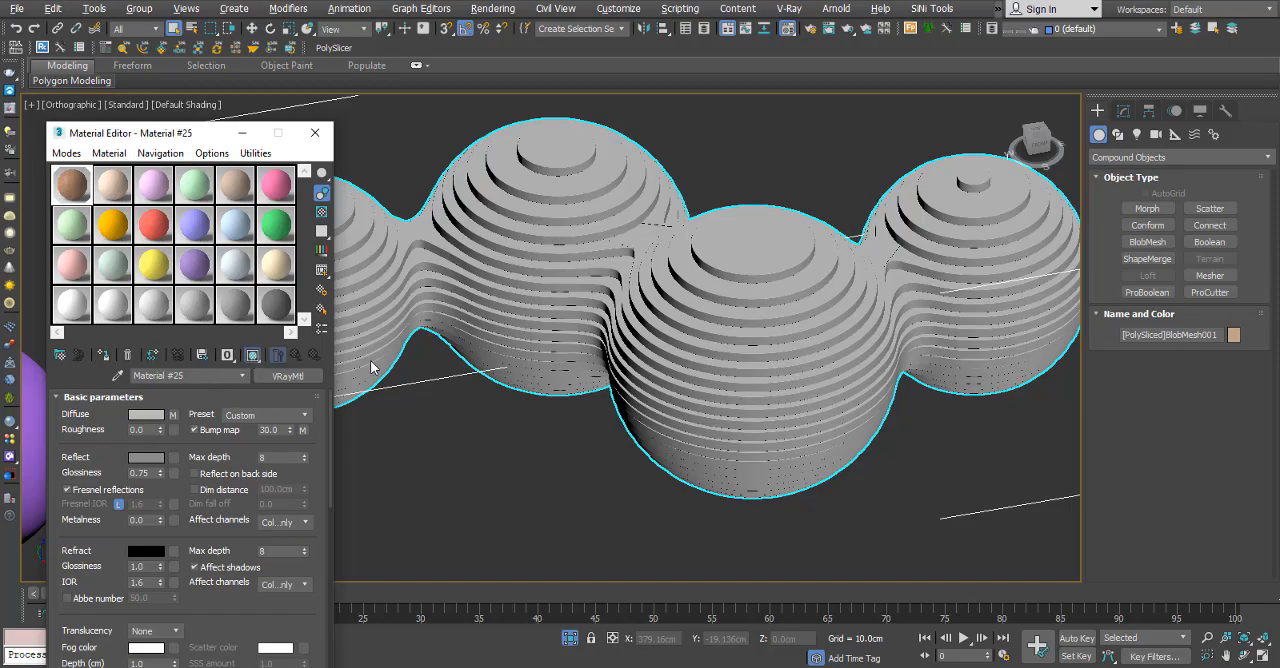
scroll(789, 325, "up", 5)
middle_click_drag(681, 297, 640, 345, "alt")
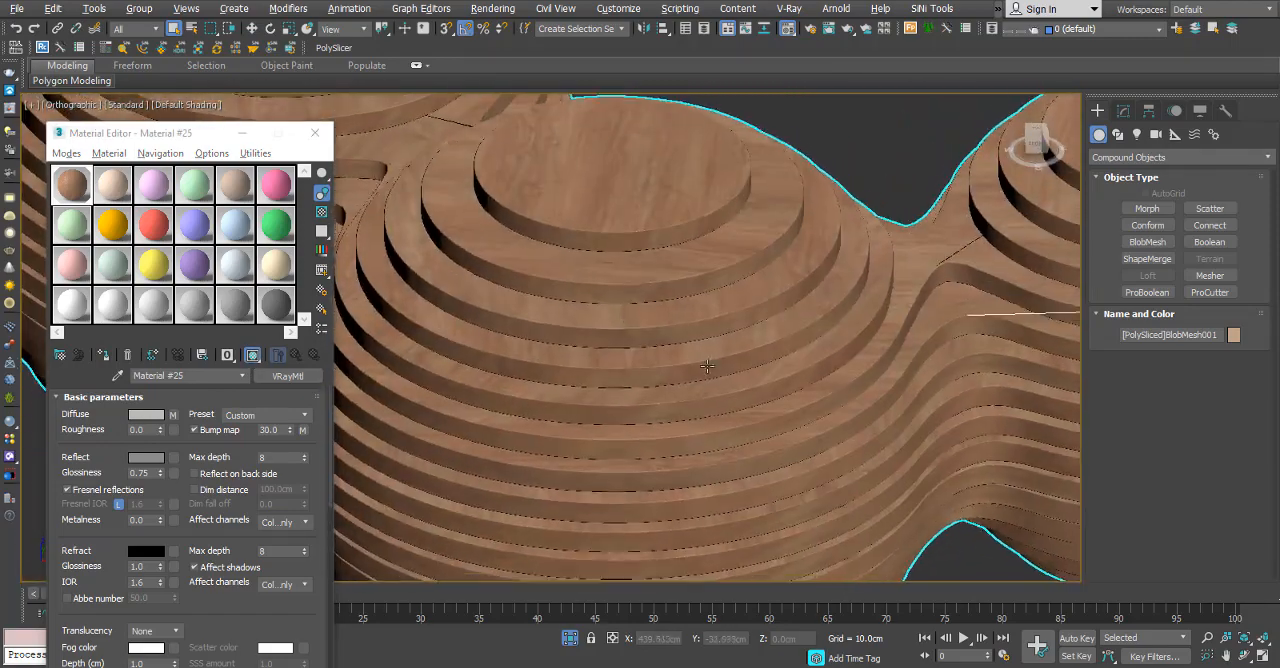
scroll(620, 325, "down", 6)
middle_click_drag(620, 290, 601, 308, "alt")
scroll(601, 308, "up", 5)
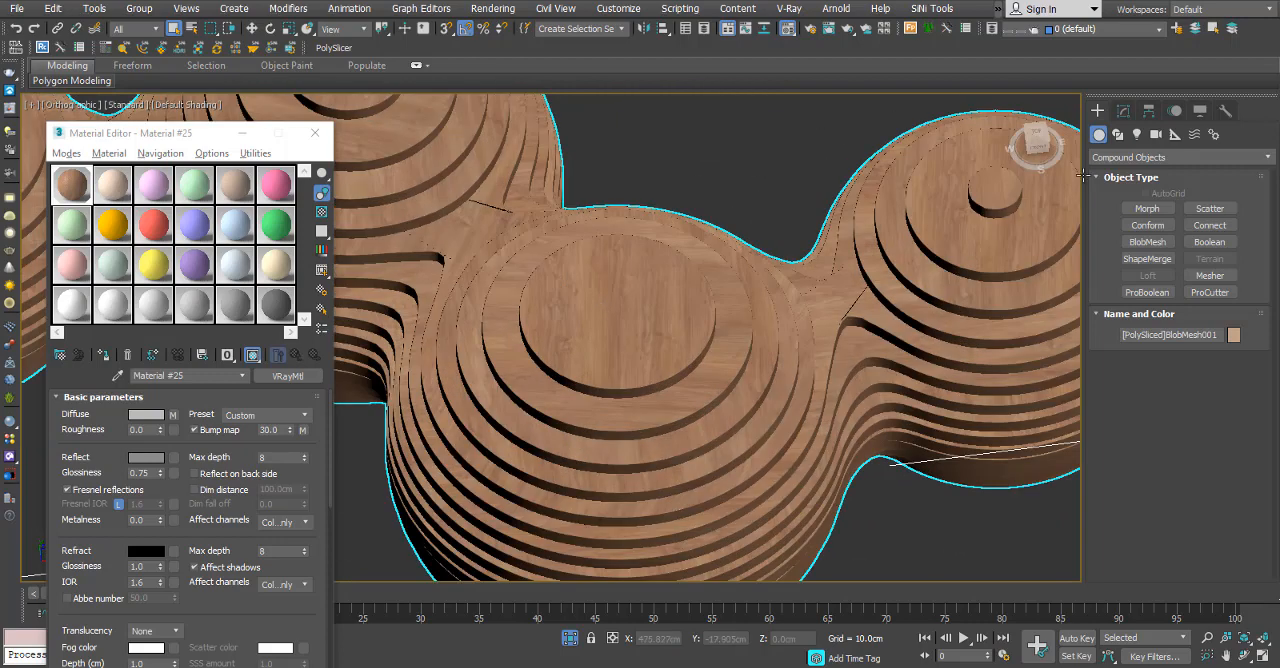
Set the U, V and W Tile of the sliced mesh's uvXform_planar modifier to 5.
left_click(1122, 113)
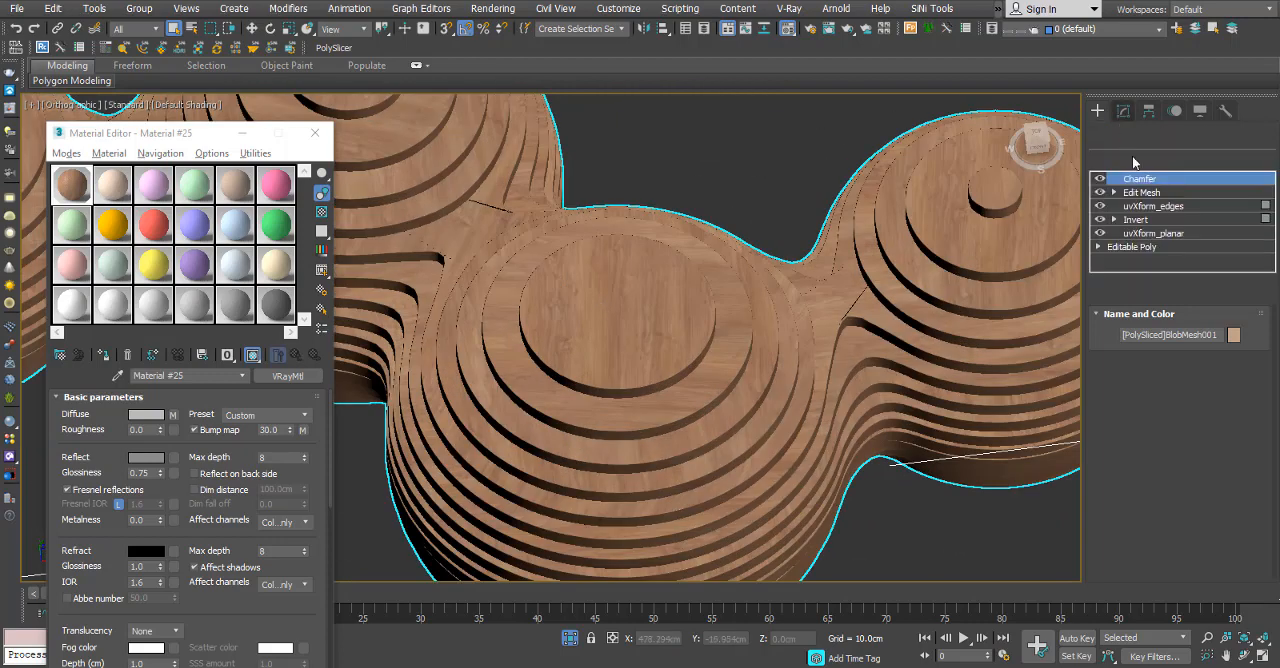
left_click(1167, 234)
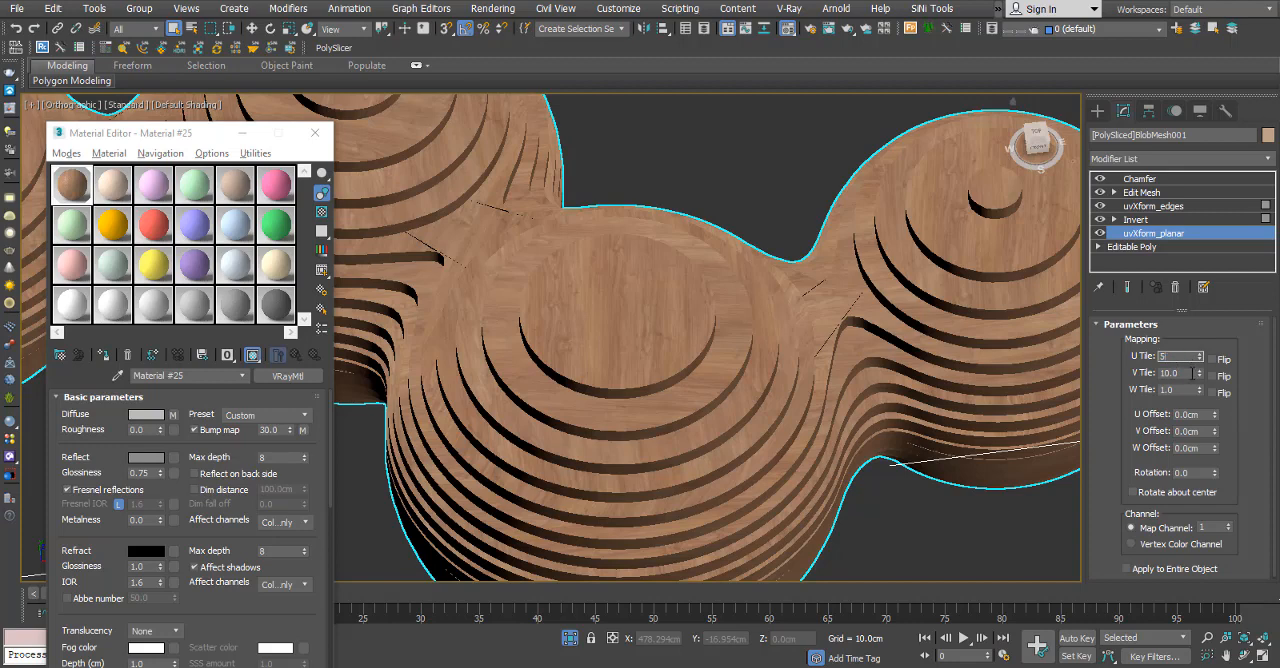
left_click(1192, 373)
type("5")
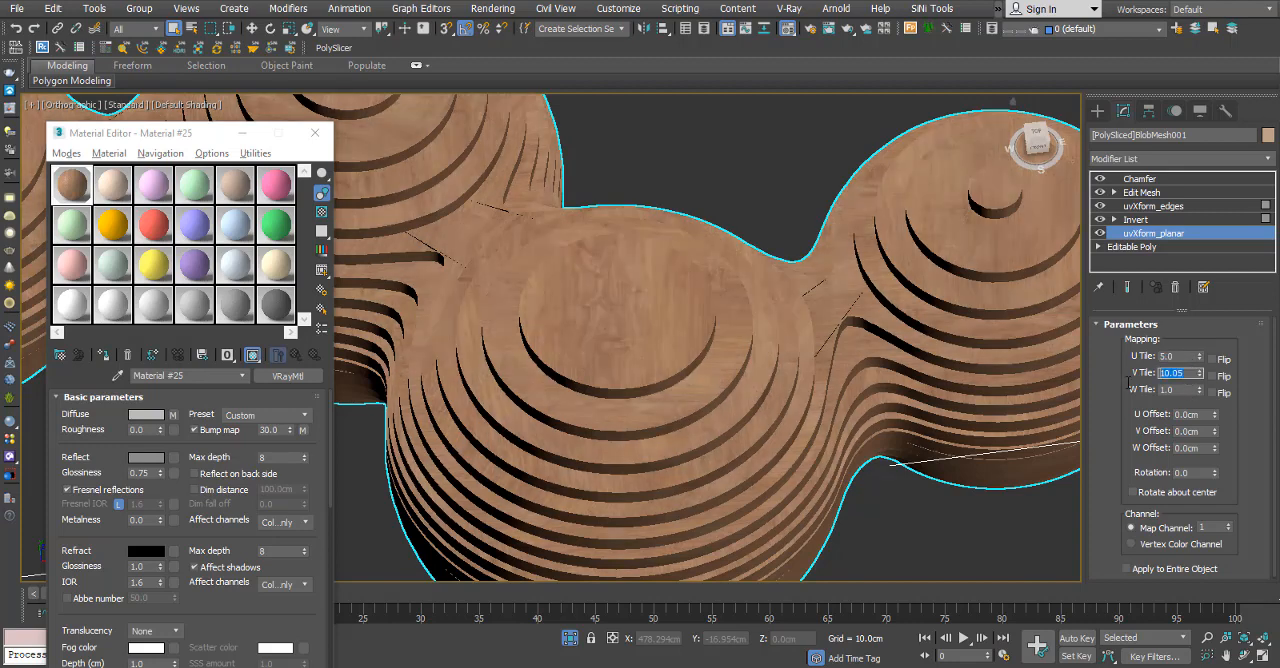
type("5")
key("Tab")
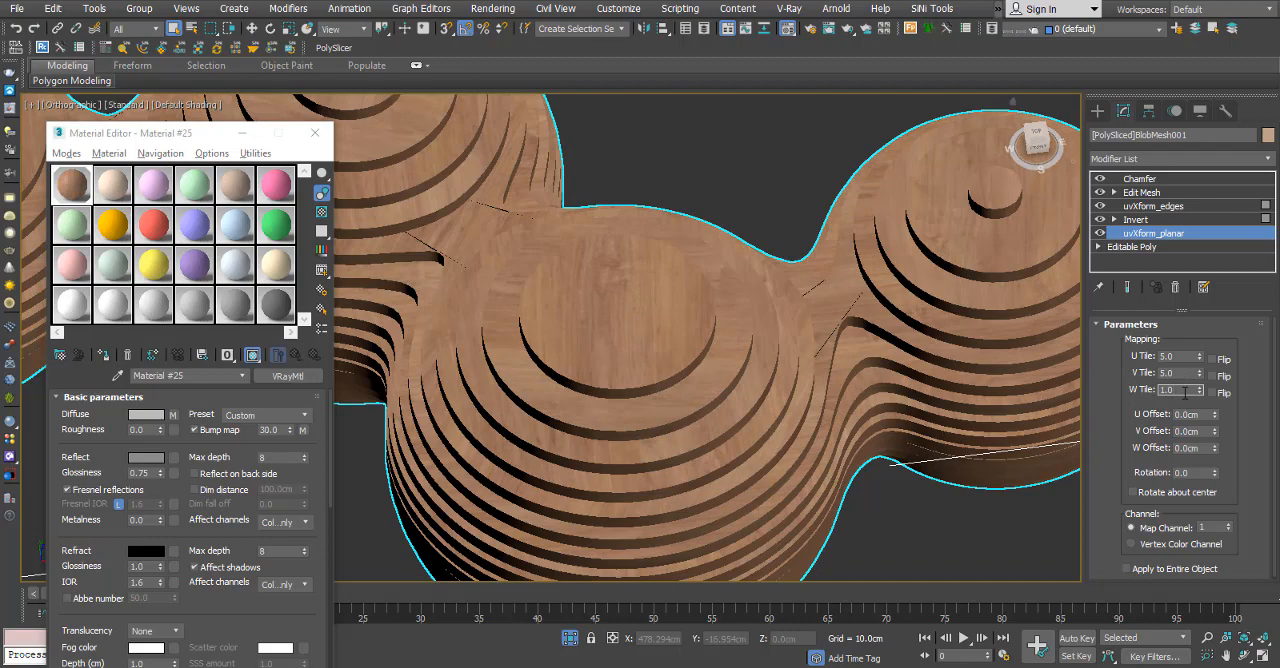
left_click(1182, 374)
Examine the wood texture's scale and grain on the slices' flat faces and edges, close up and from a distance.
scroll(742, 322, "down", 5)
middle_click_drag(742, 325, 732, 290, "alt")
scroll(736, 308, "up", 7)
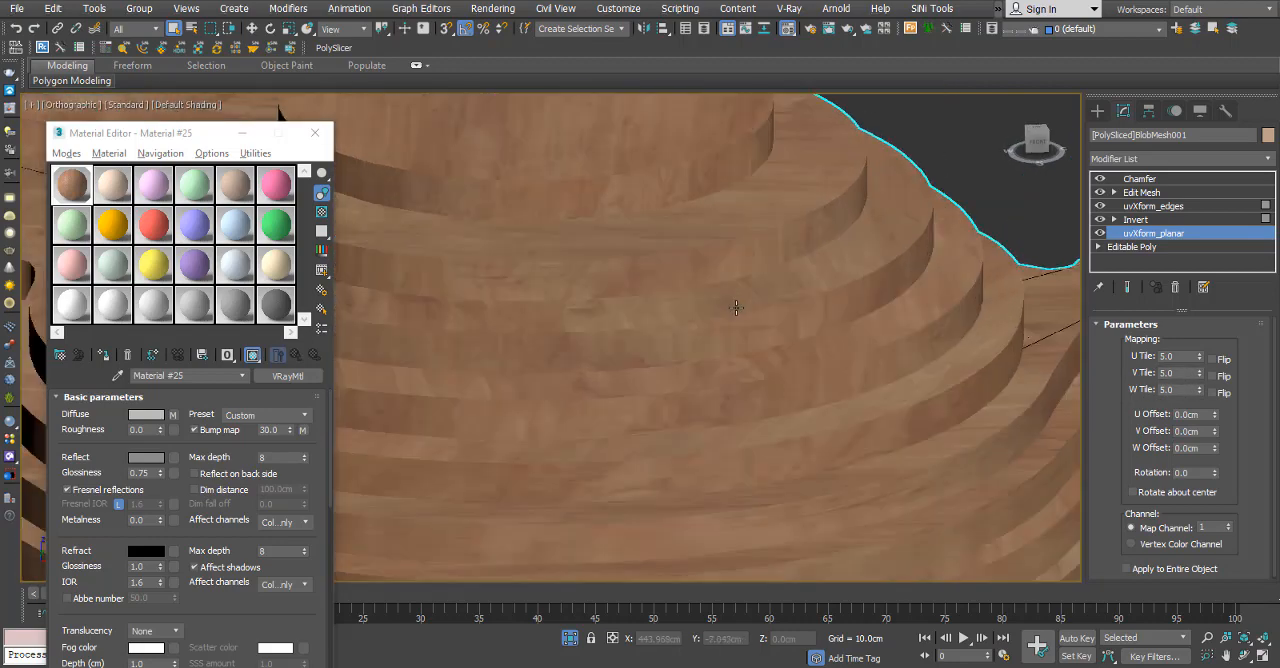
middle_click_drag(653, 342, 626, 252, "alt")
scroll(626, 253, "up", 4)
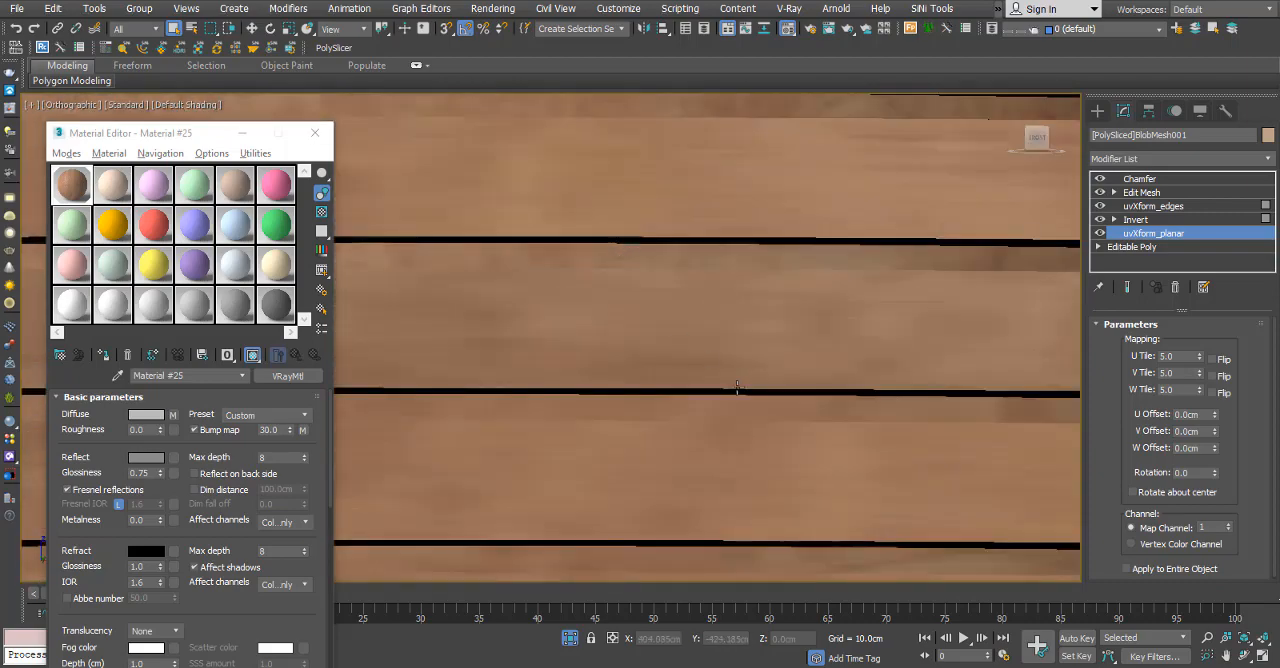
scroll(738, 388, "down", 3)
middle_click_drag(738, 388, 754, 435, "alt")
scroll(685, 389, "down", 4)
middle_click_drag(685, 389, 745, 326, "alt")
scroll(700, 421, "down", 4)
scroll(714, 398, "up", 4)
scroll(724, 380, "down", 4)
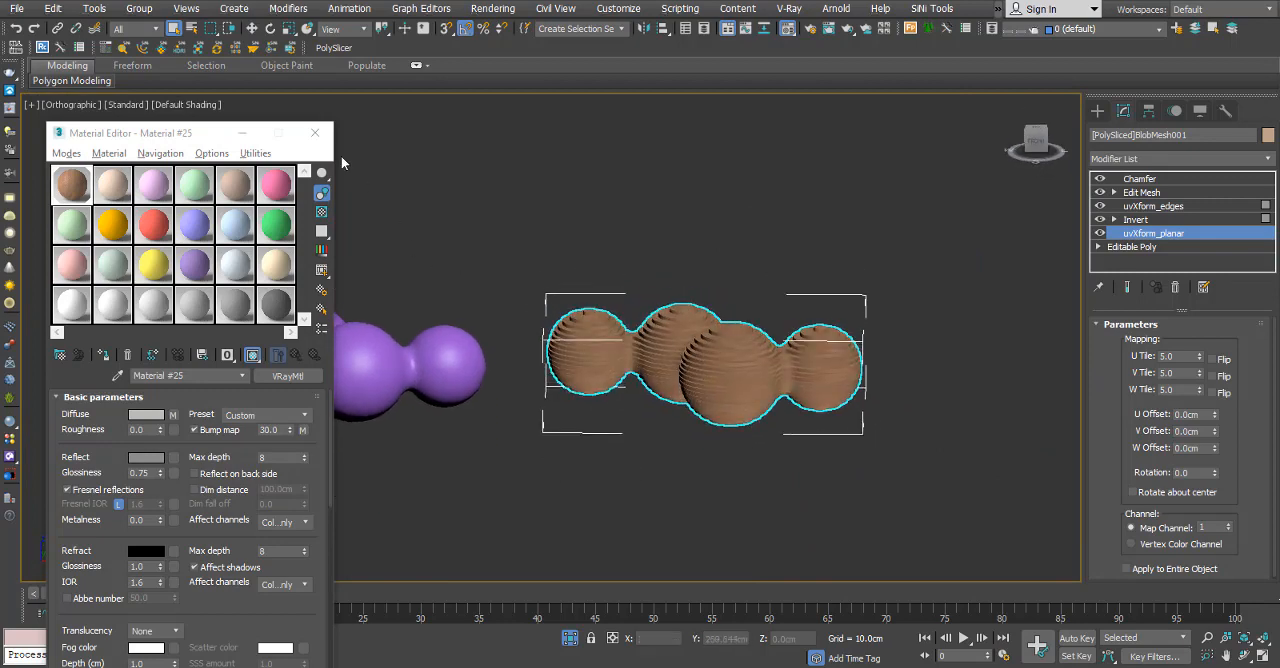
Close the Material Editor, isolate the wooden sliced mesh and view it close up from an angle.
left_click(318, 134)
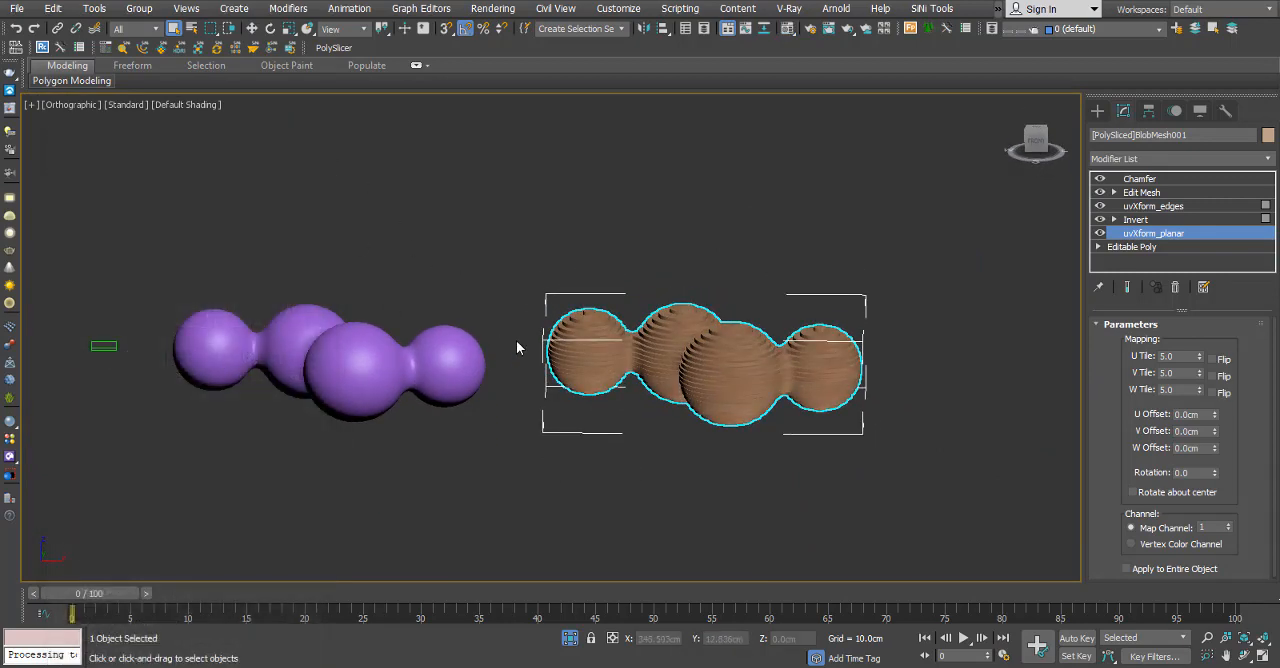
key("z")
scroll(560, 285, "down", 5)
middle_click_drag(560, 285, 777, 412, "alt")
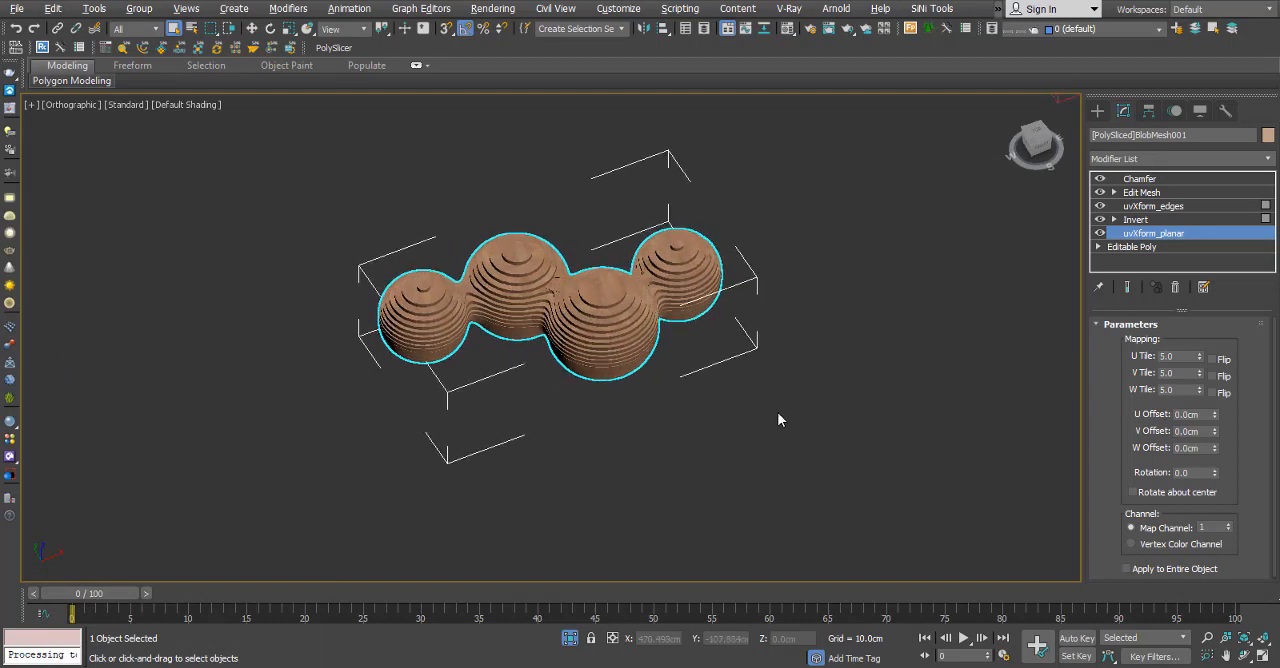
left_click(777, 412)
left_click(558, 210)
scroll(623, 342, "up", 10)
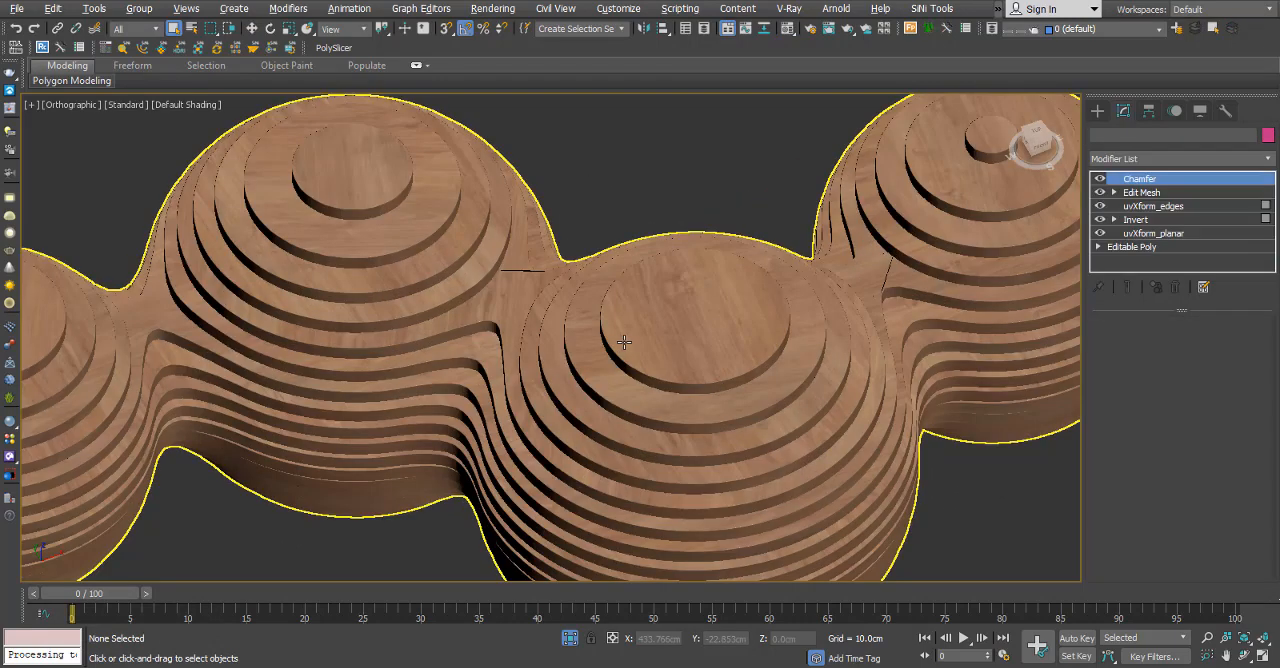
Copy the wooden sliced mesh about 125 cm along the negative Y direction.
left_click(599, 340)
key("w")
scroll(599, 345, "down", 10)
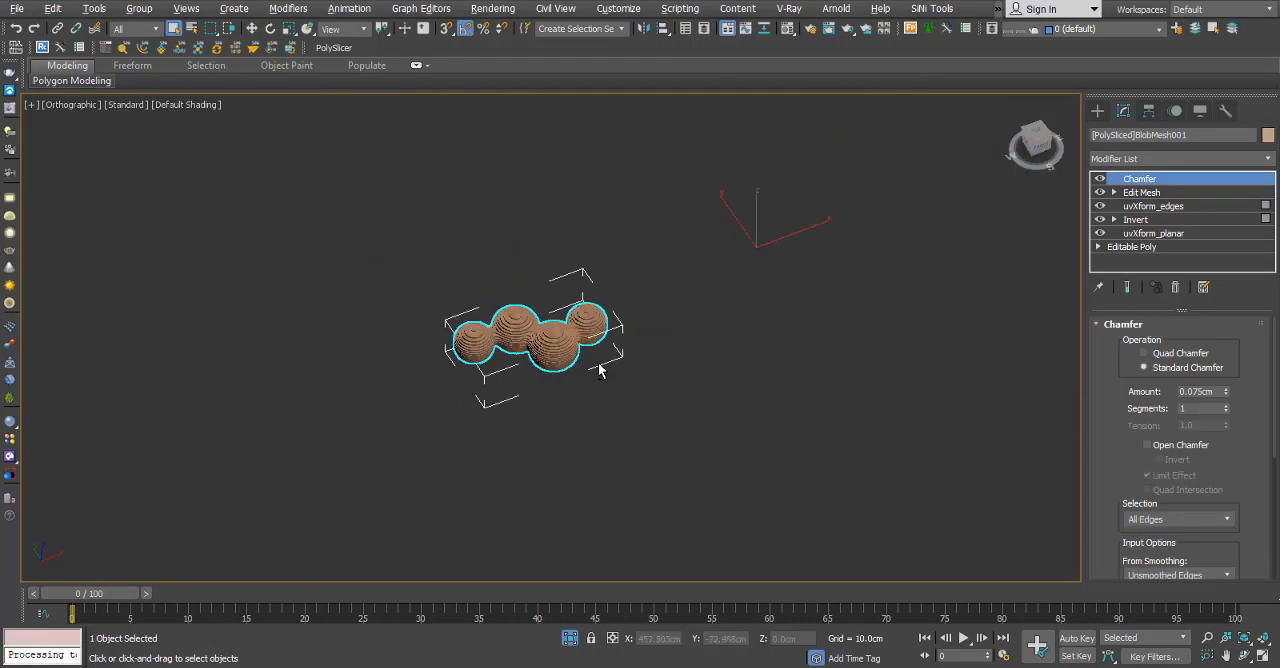
scroll(597, 365, "up", 1)
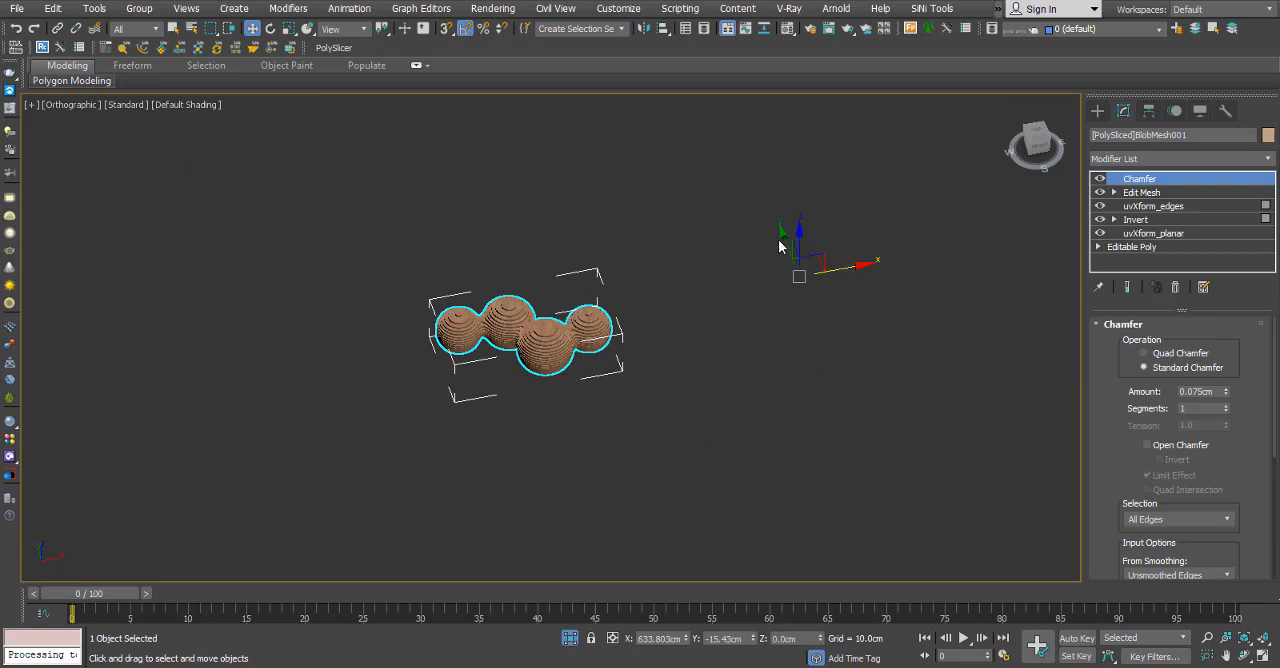
left_click_drag(821, 347, 864, 460, "shift")
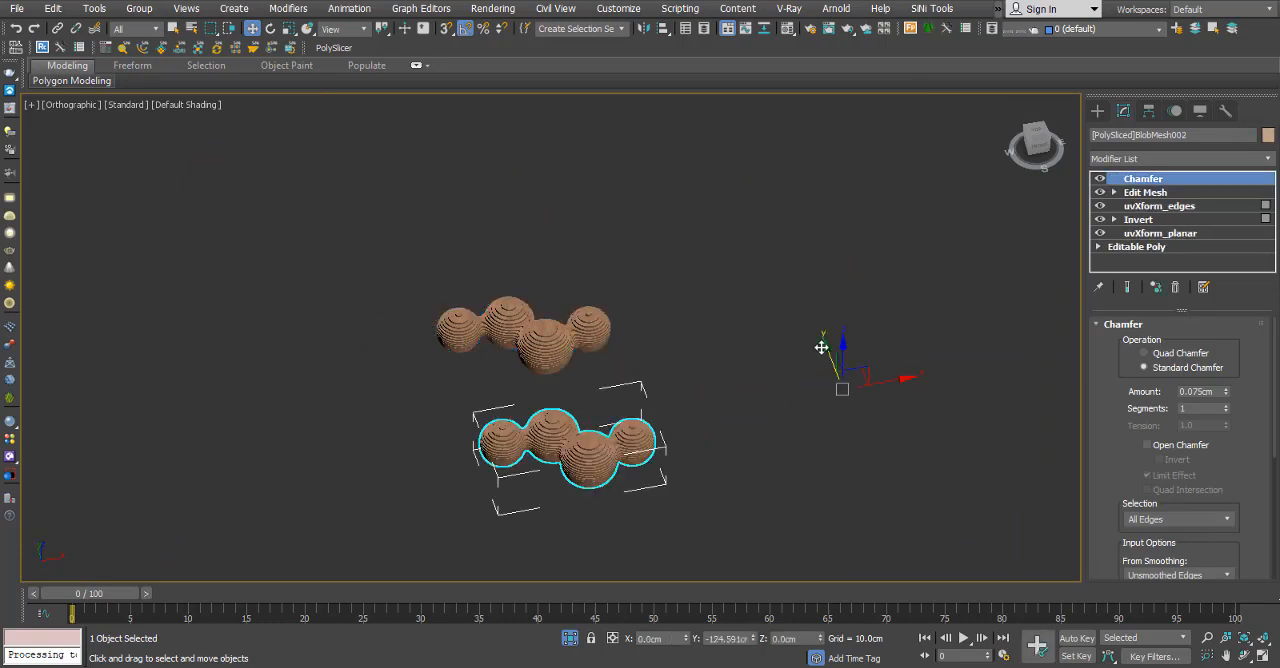
left_click(657, 375)
left_click(663, 406)
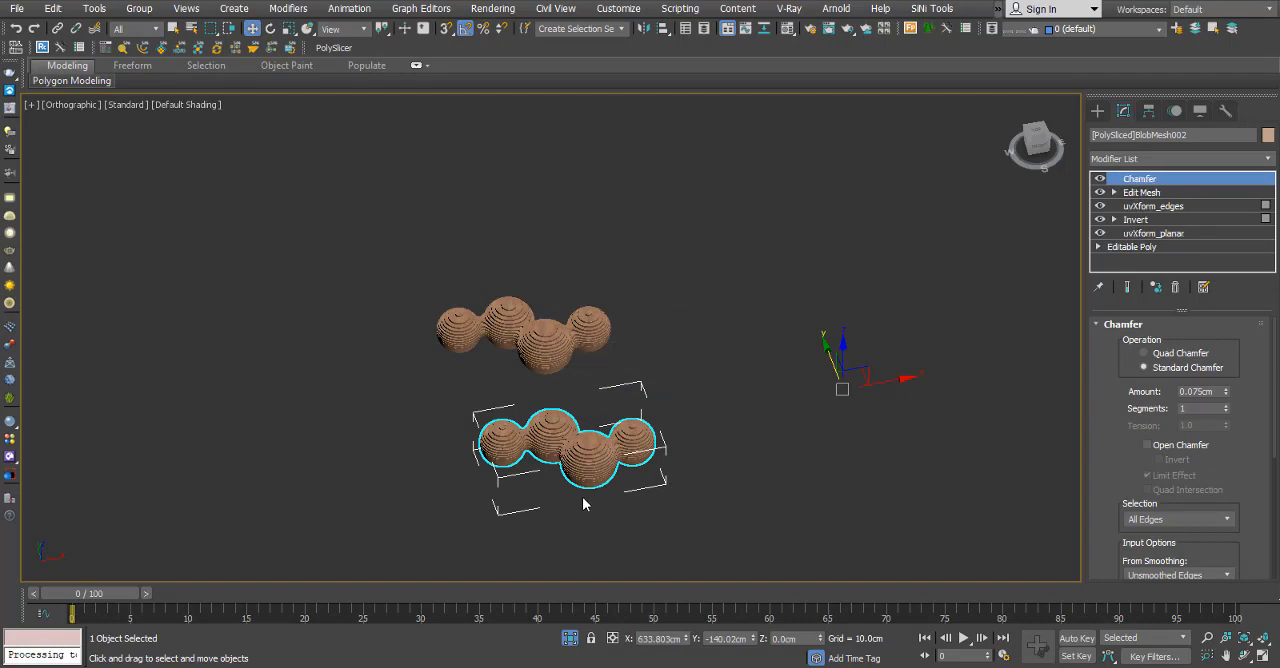
Convert the copied sliced mesh to an Editable Poly.
key("z")
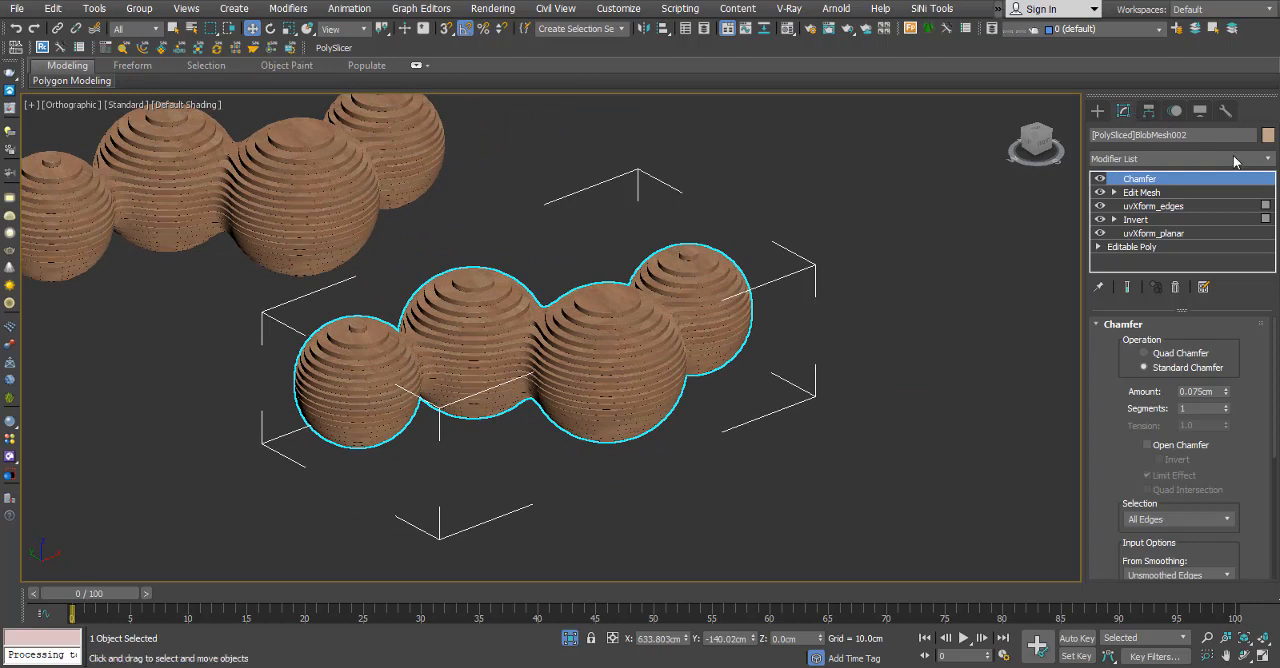
right_click(760, 297)
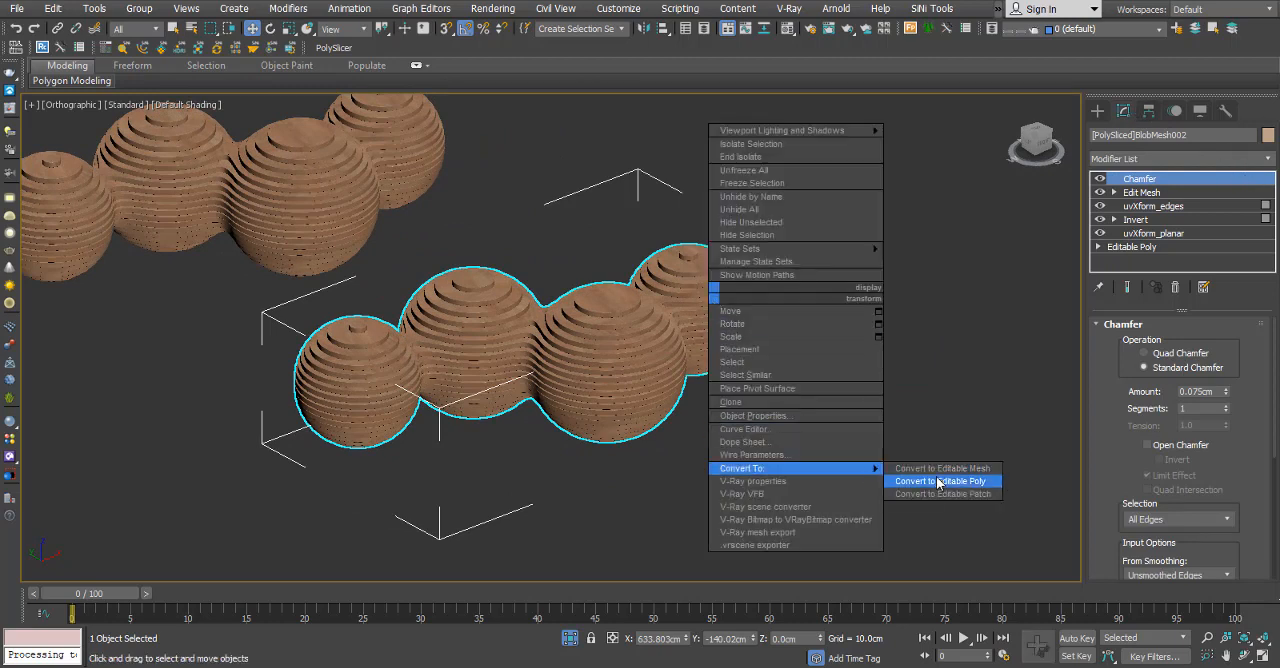
left_click(942, 481)
Add a Slice modifier to the copied mesh with the slice type Remove Bottom.
left_click(1270, 160)
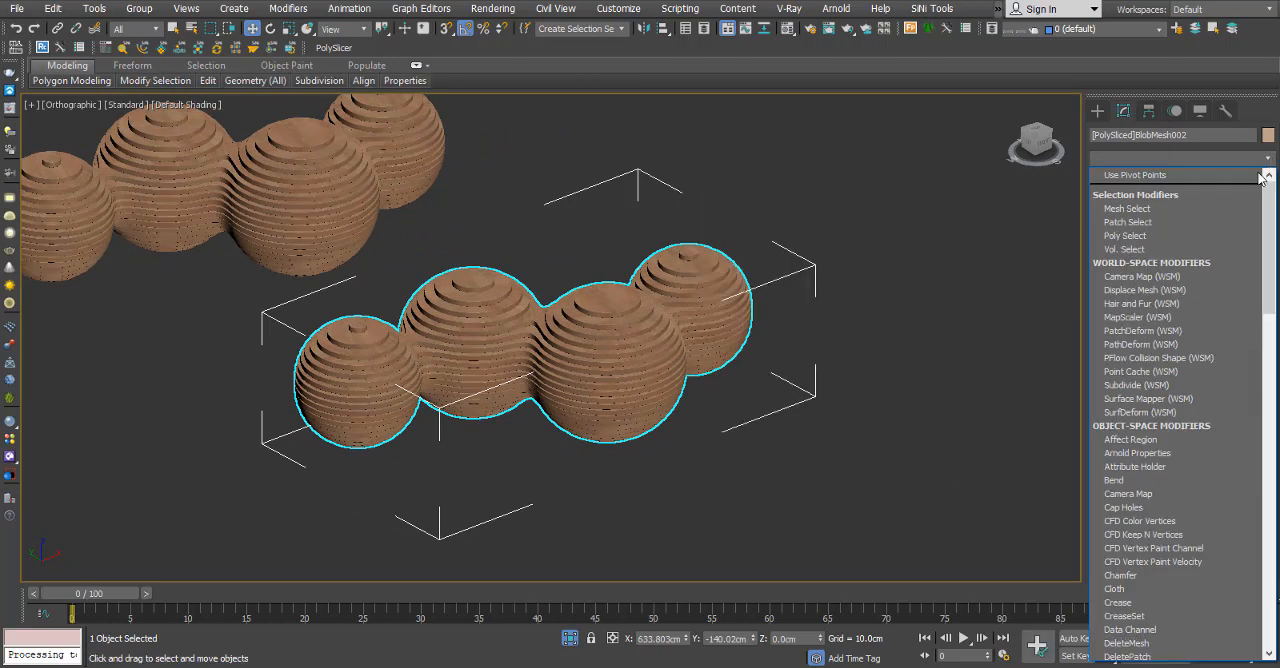
scroll(1253, 187, "down", 1)
key("s")
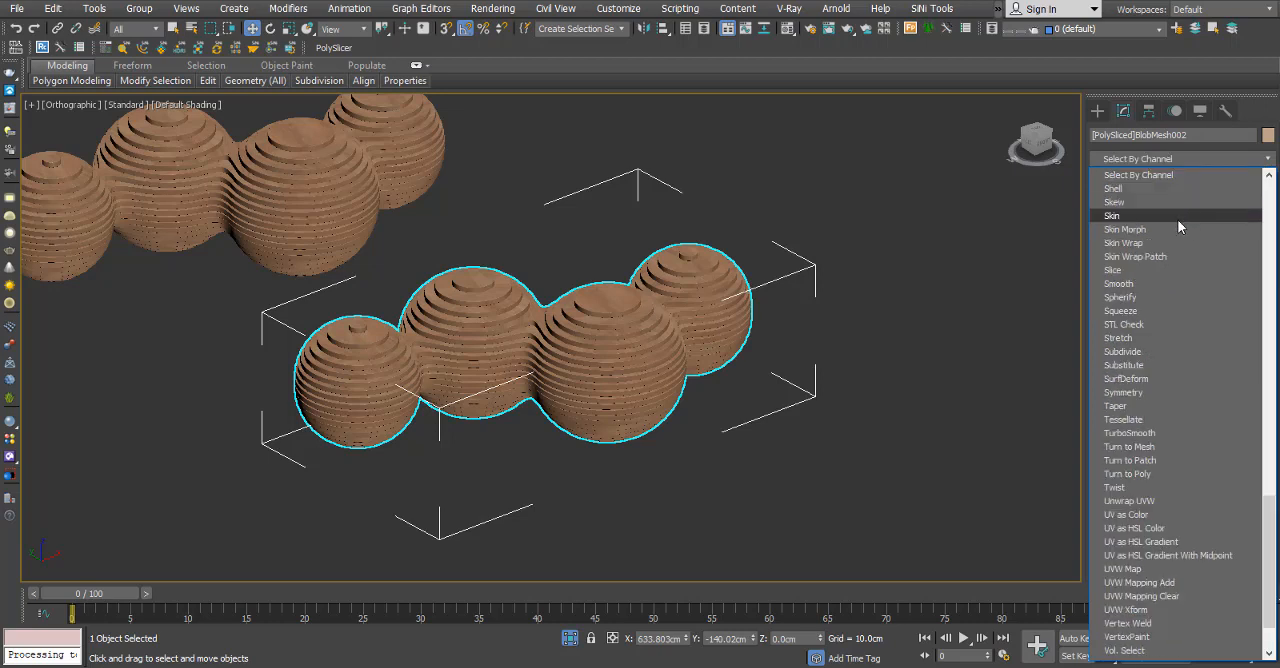
left_click(1112, 270)
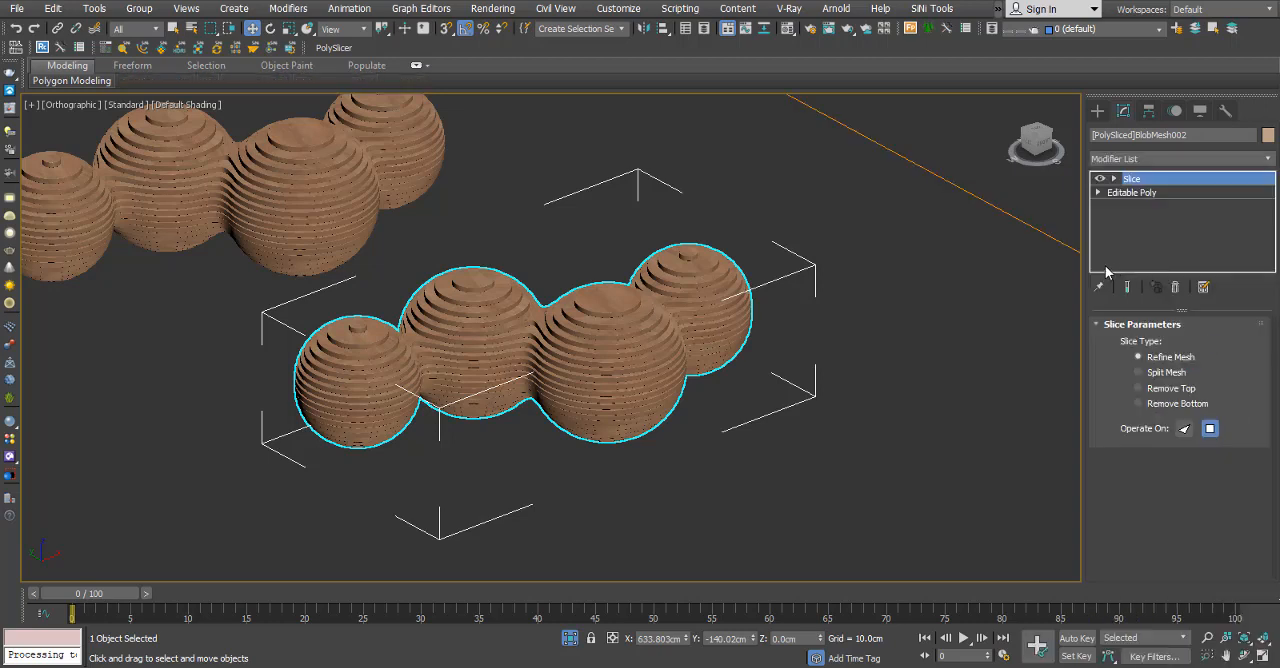
left_click(1156, 406)
Activate the Slice Plane of the copy and move it vertically in the wireframe left view.
left_click(1113, 178)
left_click(1150, 192)
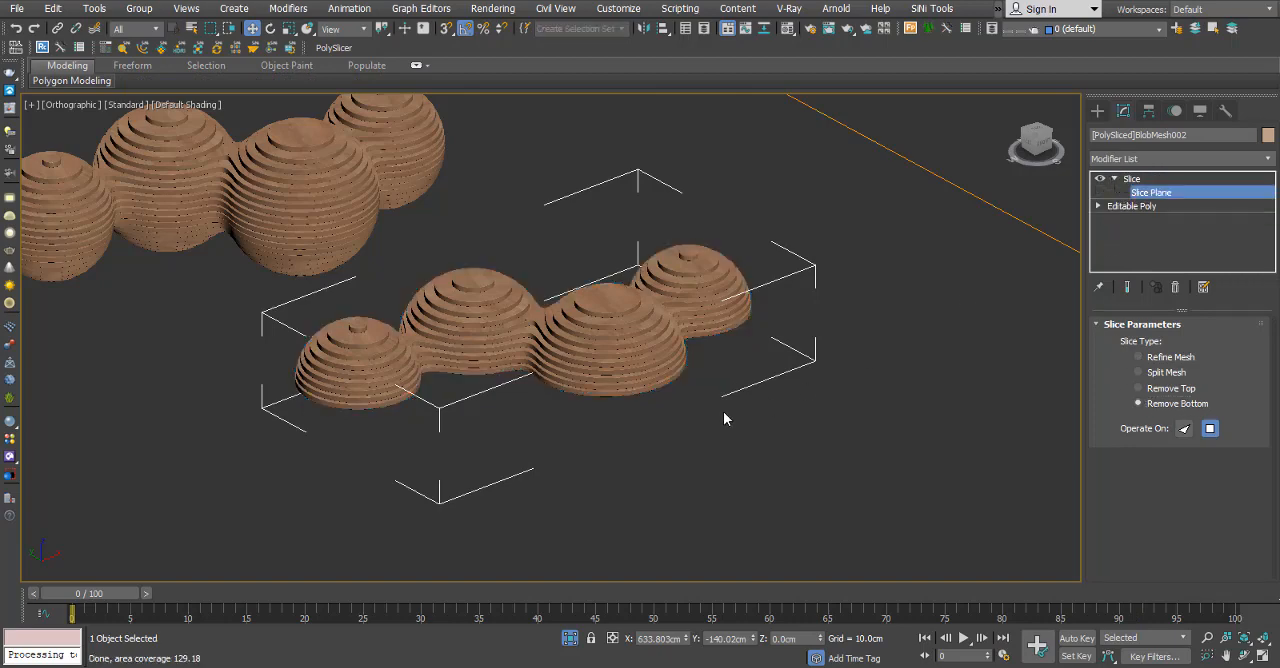
middle_click_drag(723, 411, 749, 334, "alt")
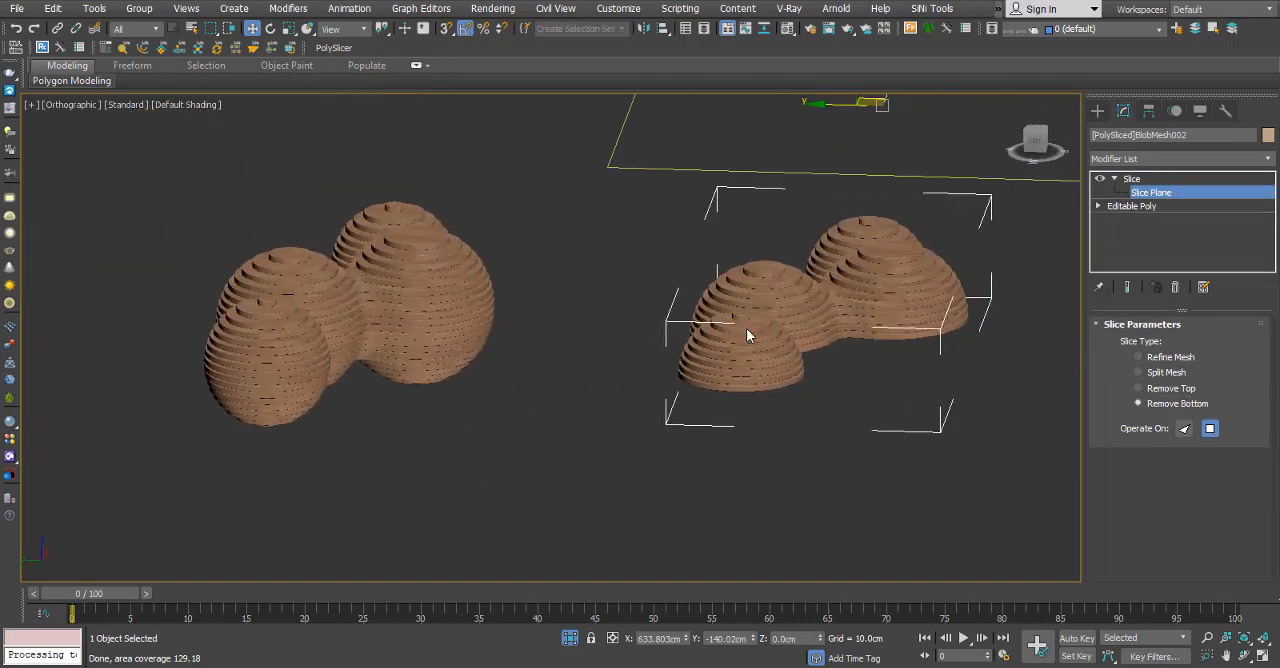
key("l")
key("F3")
scroll(543, 366, "up", 4)
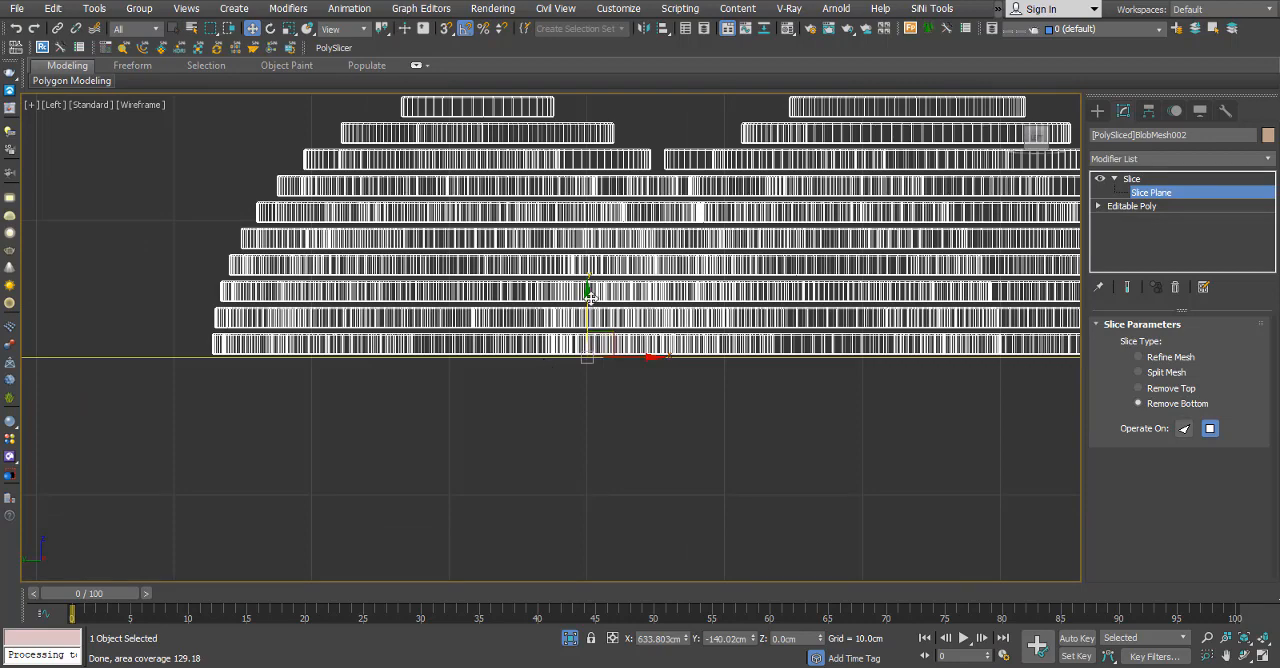
left_click_drag(590, 295, 620, 552)
middle_click_drag(608, 495, 669, 321)
left_click_drag(650, 389, 710, 229)
Adjust the slice plane's height along Z while checking the cut copy from an angle.
scroll(670, 300, "up", 5)
scroll(609, 375, "down", 8)
mouse_move(682, 402)
middle_mouse_down("alt")
mouse_move(652, 413)
mouse_move(770, 357)
middle_mouse_up("alt")
key("F3")
mouse_move(676, 431)
middle_mouse_down("alt")
mouse_move(682, 378)
mouse_move(674, 426)
mouse_move(686, 394)
mouse_move(672, 277)
mouse_move(672, 482)
middle_mouse_up("alt")
scroll(674, 420, "down", 6)
scroll(673, 303, "up", 5)
scroll(672, 301, "down", 4)
middle_click_drag(672, 301, 662, 384, "alt")
middle_click_drag(662, 384, 760, 337)
scroll(760, 337, "down", 4)
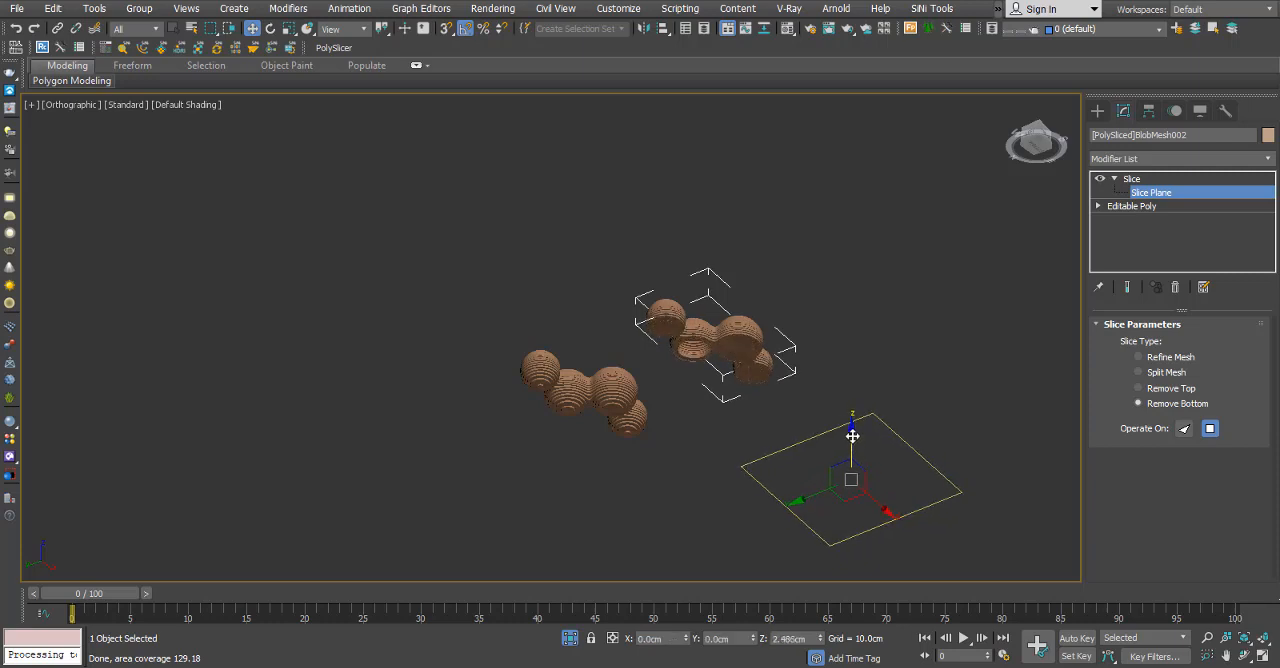
Place the slice plane at about Z -5.84 cm, in the gap just below a whole layer, and finish plane editing.
key("l")
key("z")
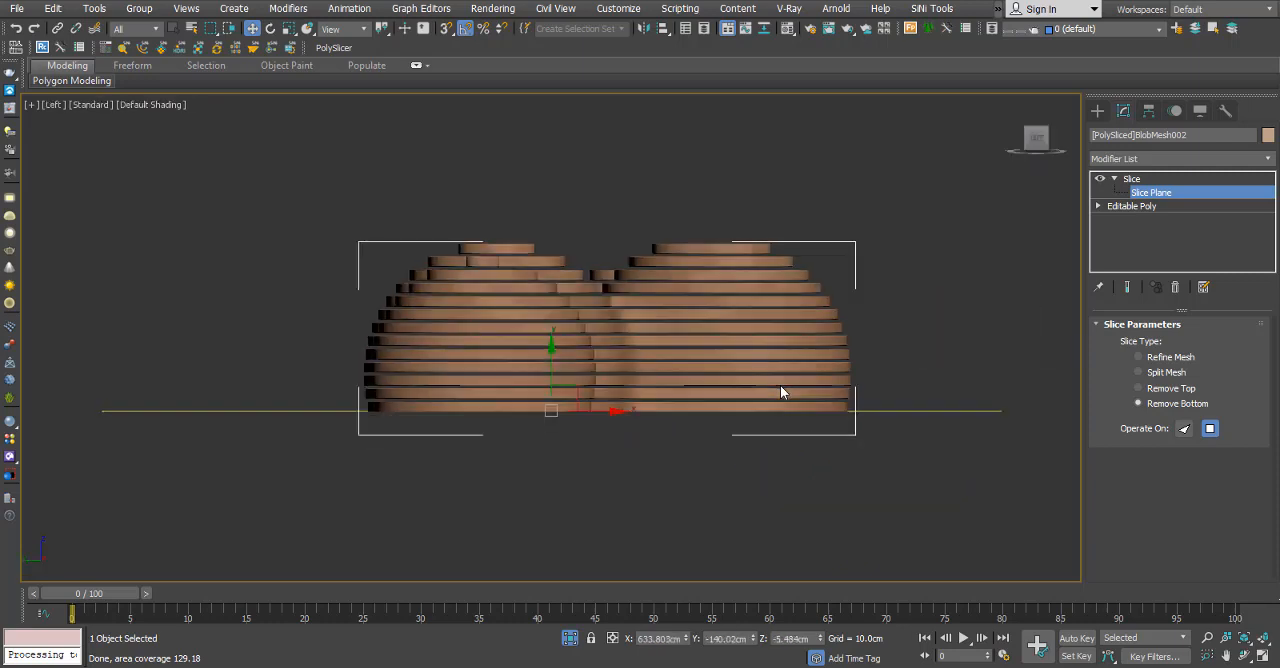
scroll(540, 442, "up", 2)
middle_click_drag(502, 434, 672, 391)
key("F3")
scroll(630, 340, "up", 4)
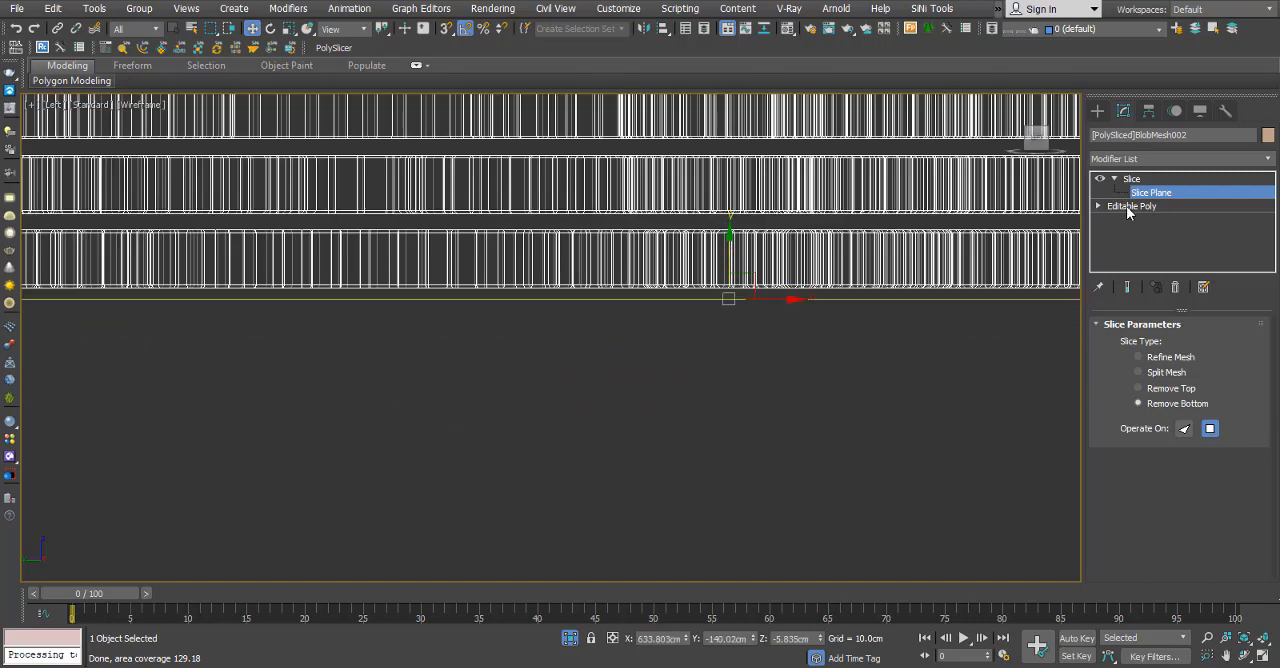
left_click(1131, 179)
key("F3")
scroll(707, 387, "down", 10)
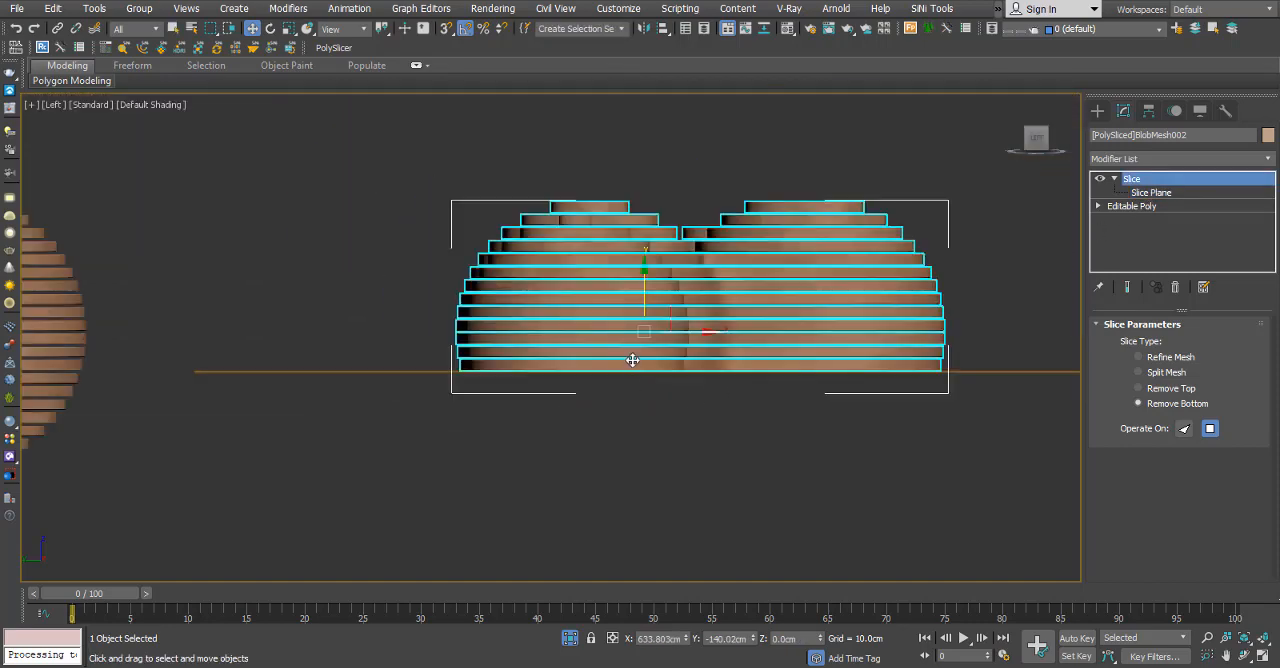
Examine the base of the cut copy, deselect it and compare it with the original sliced mesh from an angle.
mouse_move(634, 360)
middle_mouse_down("alt")
mouse_move(648, 432)
mouse_move(673, 435)
mouse_move(649, 278)
middle_mouse_up("alt")
left_click(673, 435)
scroll(650, 337, "up", 6)
left_click(660, 362)
scroll(667, 378, "down", 4)
scroll(689, 383, "up", 4)
middle_click_drag(689, 383, 689, 409)
scroll(766, 413, "down", 4)
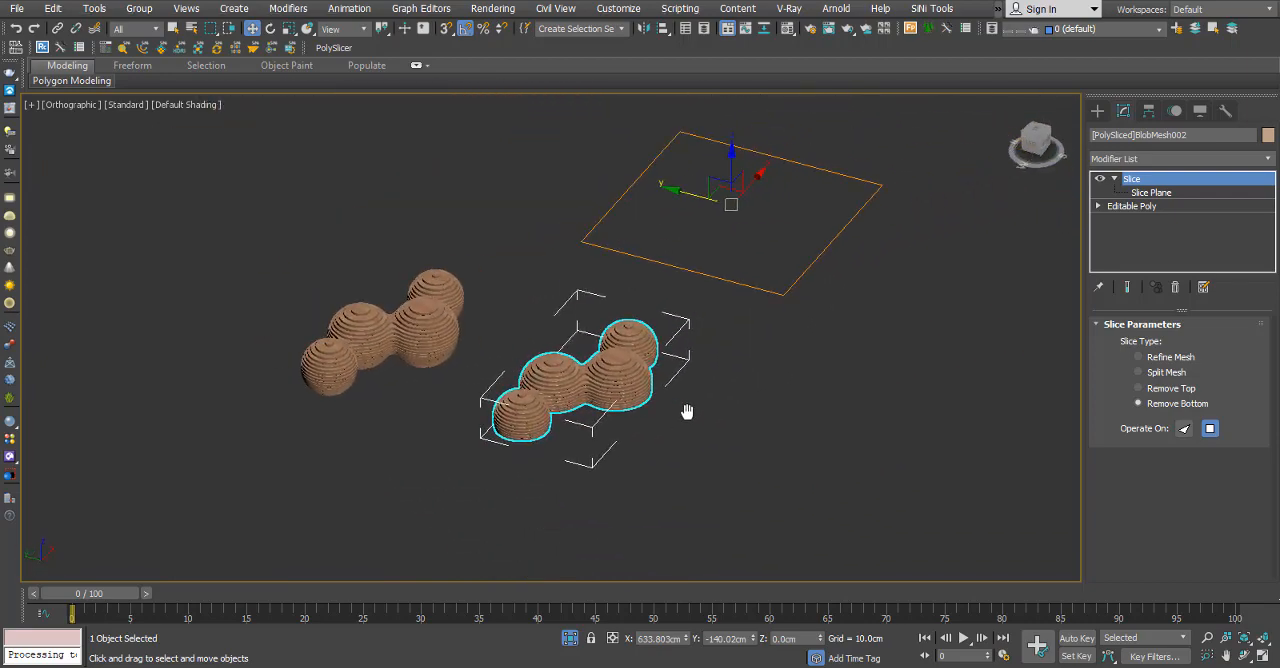
scroll(443, 370, "up", 4)
left_click(582, 283)
scroll(581, 289, "down", 3)
middle_click_drag(581, 289, 634, 317, "alt")
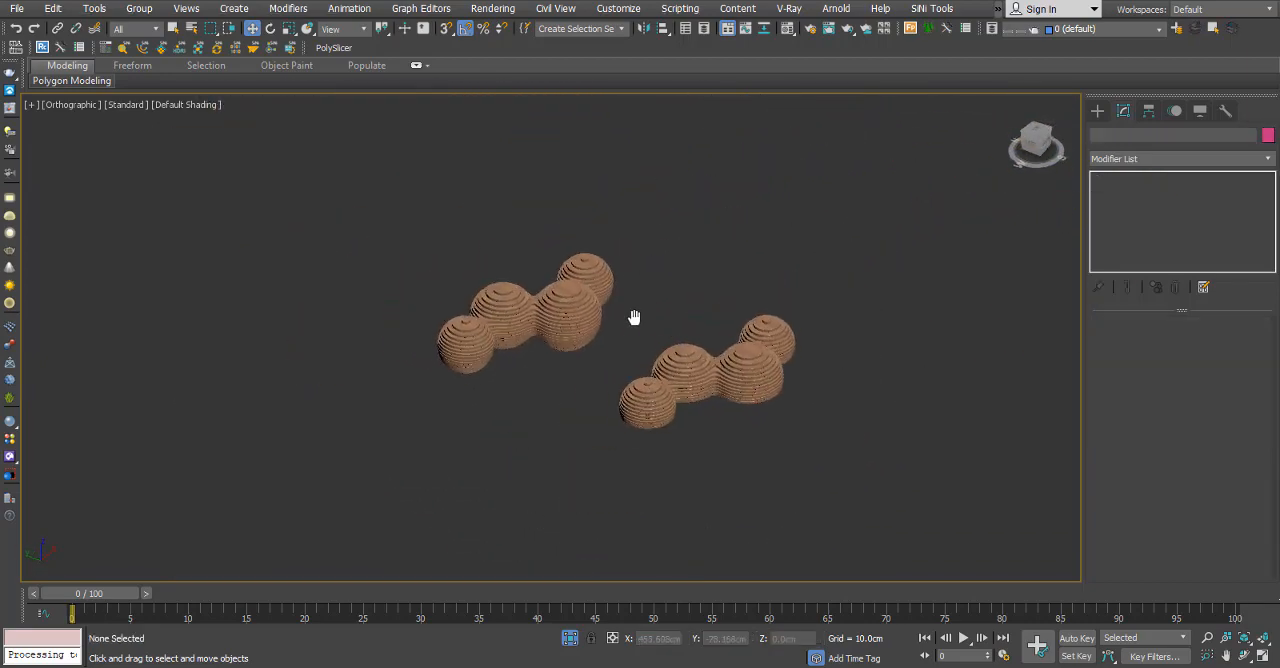
scroll(646, 324, "up", 3)
scroll(646, 324, "up", 2)
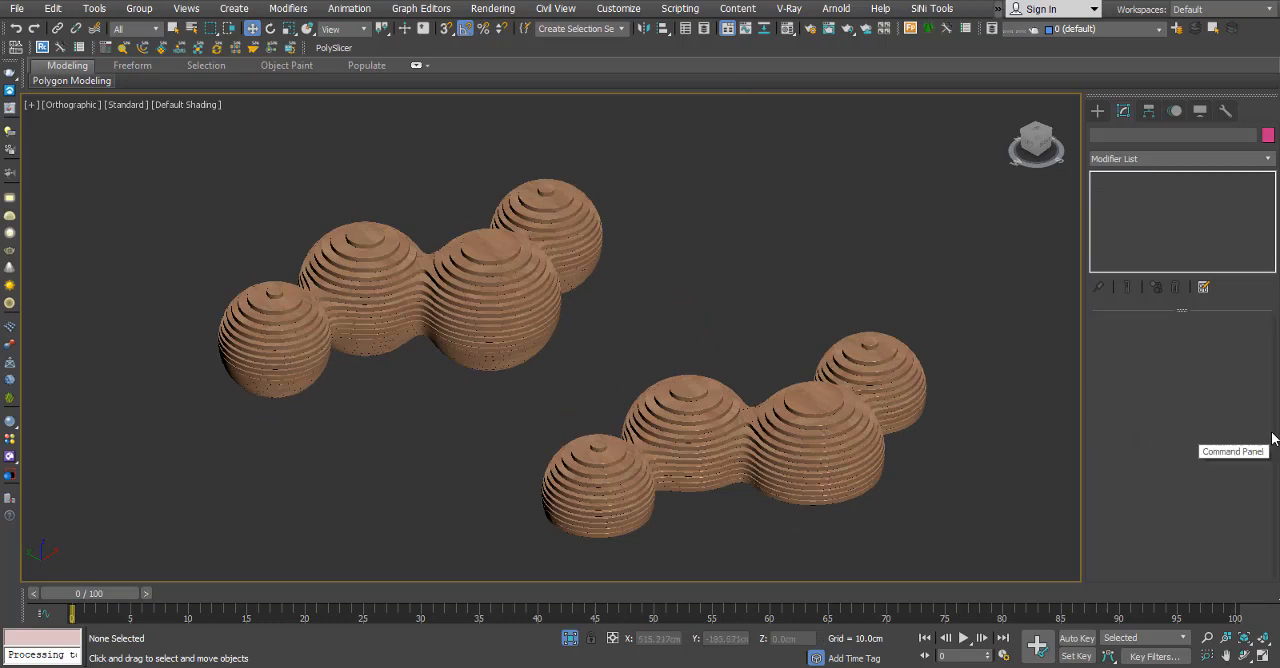
middle_click_drag(942, 438, 929, 400)
Create a standard cylinder beside the sliced mesh in the top view, setting its radius to 0.5 cm and editing its height.
key("t")
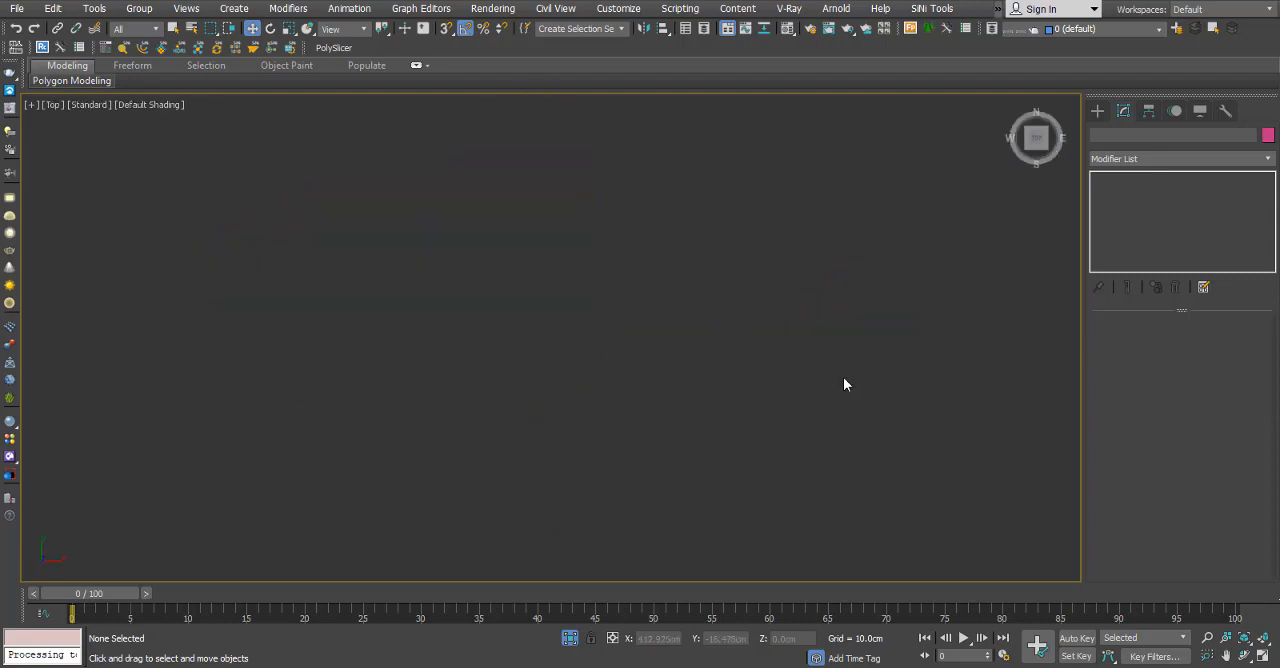
middle_click_drag(497, 314, 569, 470)
scroll(563, 305, "up", 6)
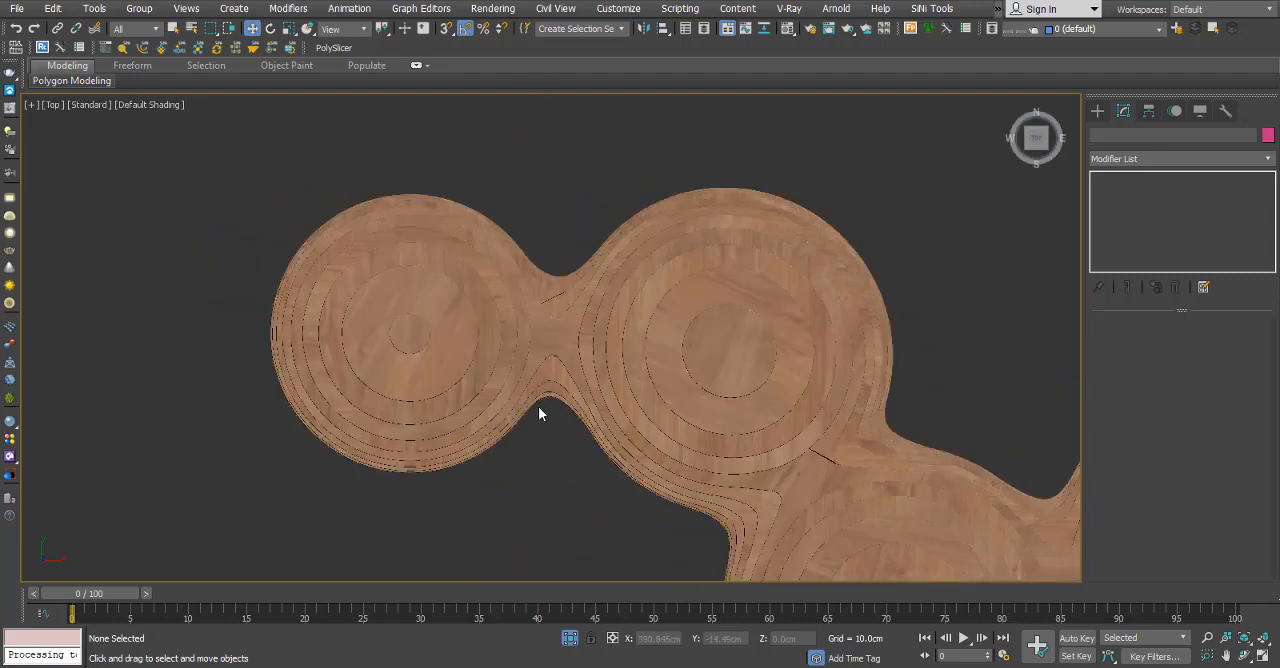
key("F3")
left_click(1098, 112)
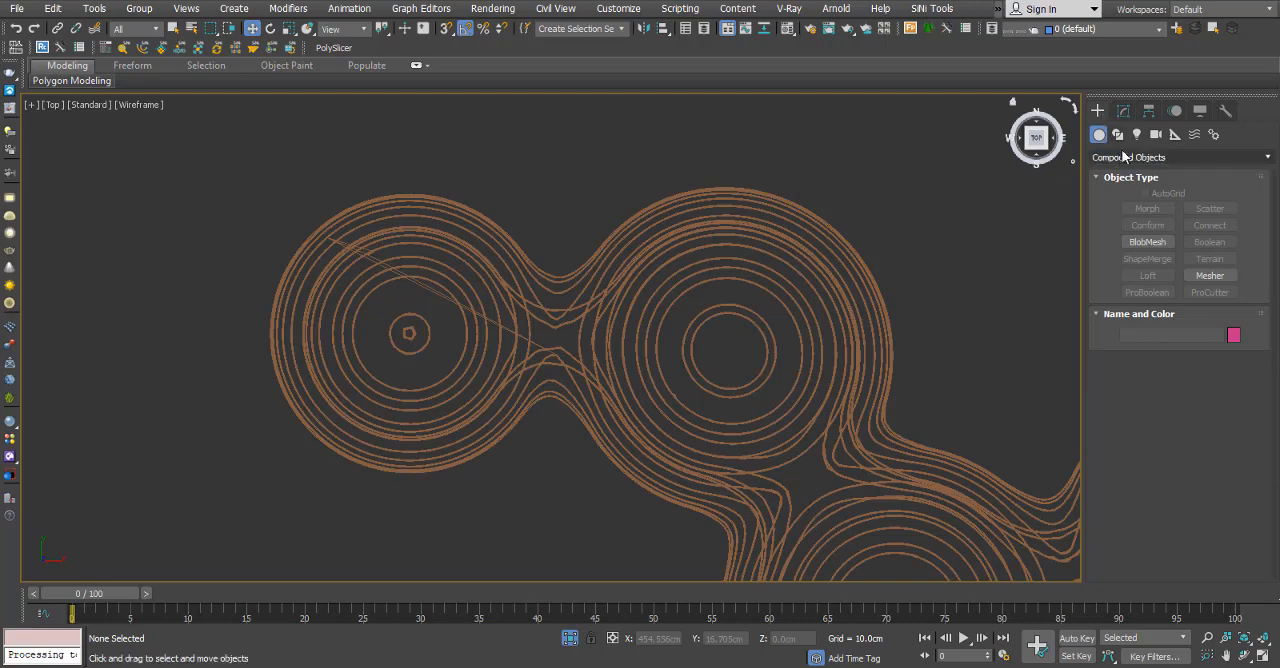
left_click(1120, 157)
left_click(1125, 170)
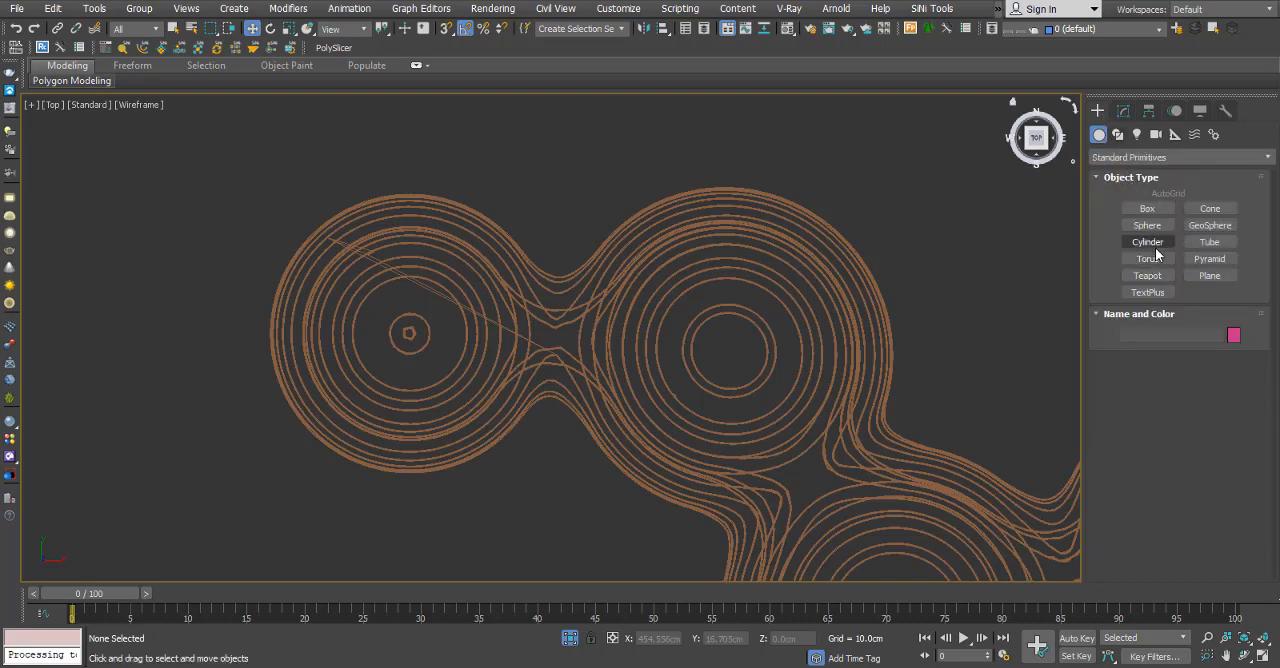
left_click(1150, 244)
scroll(907, 147, "down", 4)
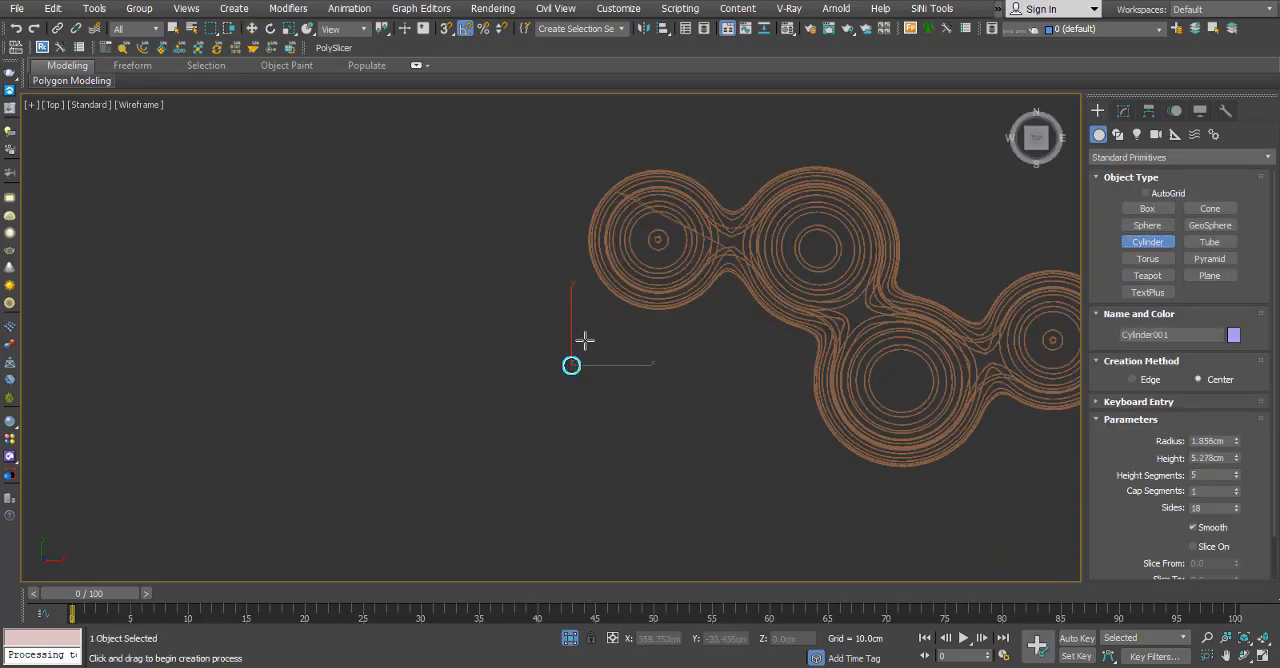
middle_click_drag(580, 404, 800, 430, "alt")
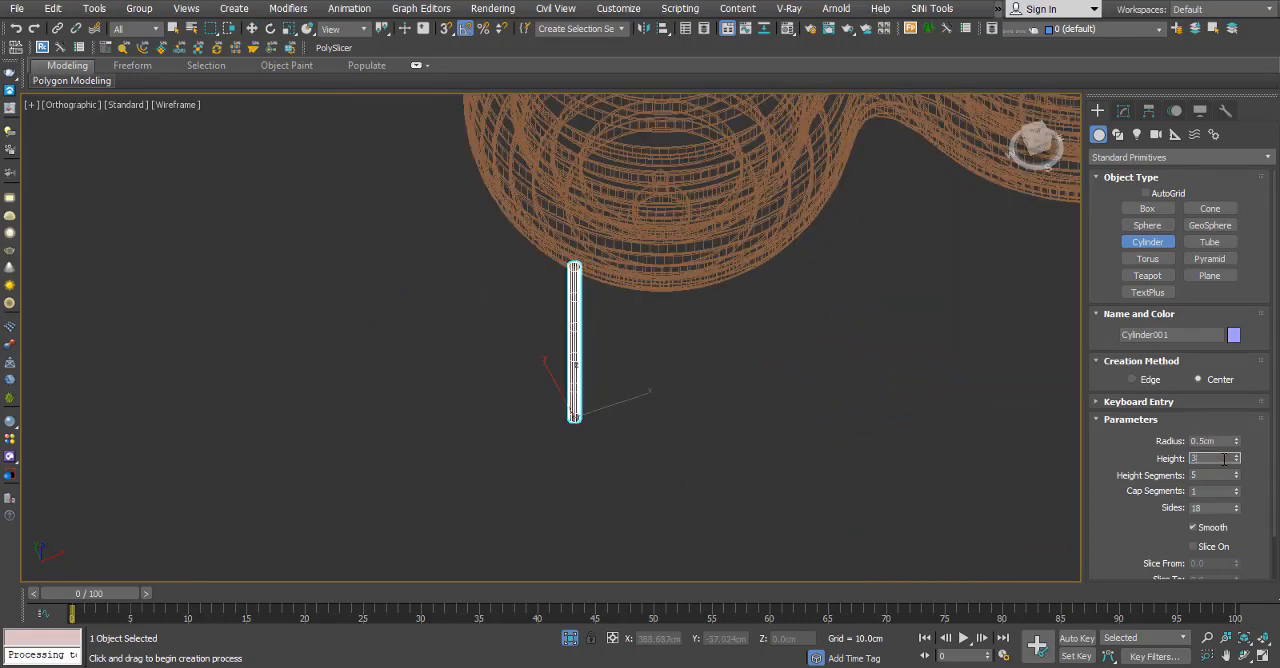
Move the cylinder in the top view onto the outer rings of the original mesh's end sphere.
key("t")
key("z")
scroll(680, 398, "down", 12)
middle_click_drag(680, 398, 527, 550)
scroll(529, 471, "down", 5)
left_click_drag(544, 476, 609, 229)
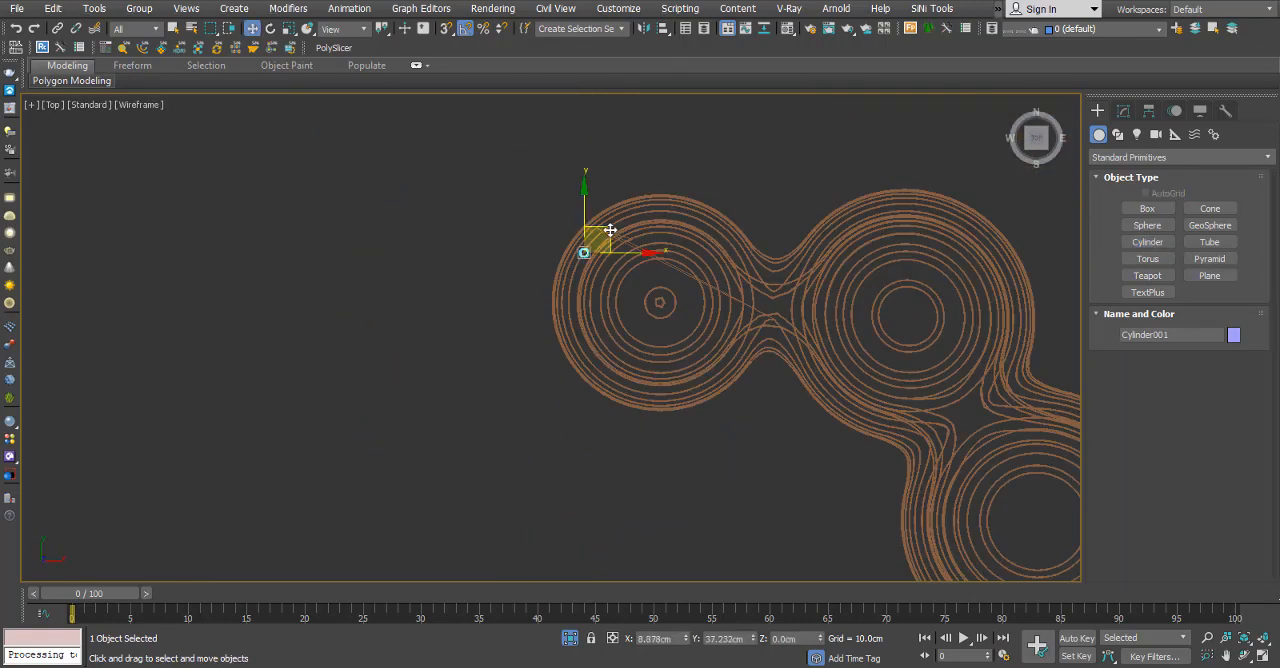
scroll(569, 238, "up", 10)
key("F3")
scroll(507, 272, "down", 5)
scroll(612, 258, "down", 8)
mouse_move(612, 258)
middle_mouse_down("alt")
mouse_move(606, 224)
mouse_move(590, 270)
middle_mouse_up("alt")
Lower the cylinder to about Z -15.35 cm in the front view and shift it along X farther into the layers.
key("f")
key("z")
scroll(574, 317, "down", 3)
middle_click_drag(572, 375, 565, 268)
scroll(564, 508, "up", 8)
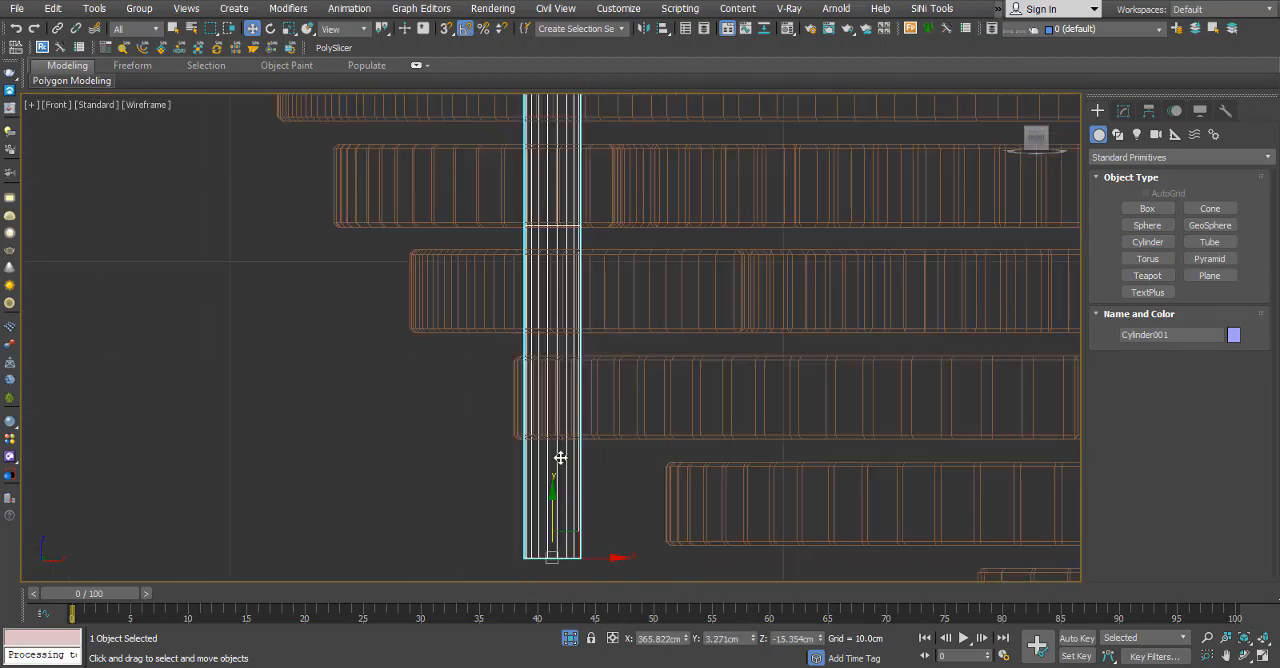
left_click_drag(597, 560, 653, 560)
scroll(571, 434, "down", 8)
Reposition the cylinder in the top view on the ring just outside the end sphere's inner circles.
mouse_move(580, 295)
middle_mouse_down("alt")
mouse_move(595, 391)
mouse_move(622, 405)
mouse_move(612, 375)
middle_mouse_up("alt")
key("F3")
scroll(606, 372, "up", 5)
key("t")
key("z")
scroll(449, 437, "down", 8)
middle_click_drag(620, 440, 346, 325)
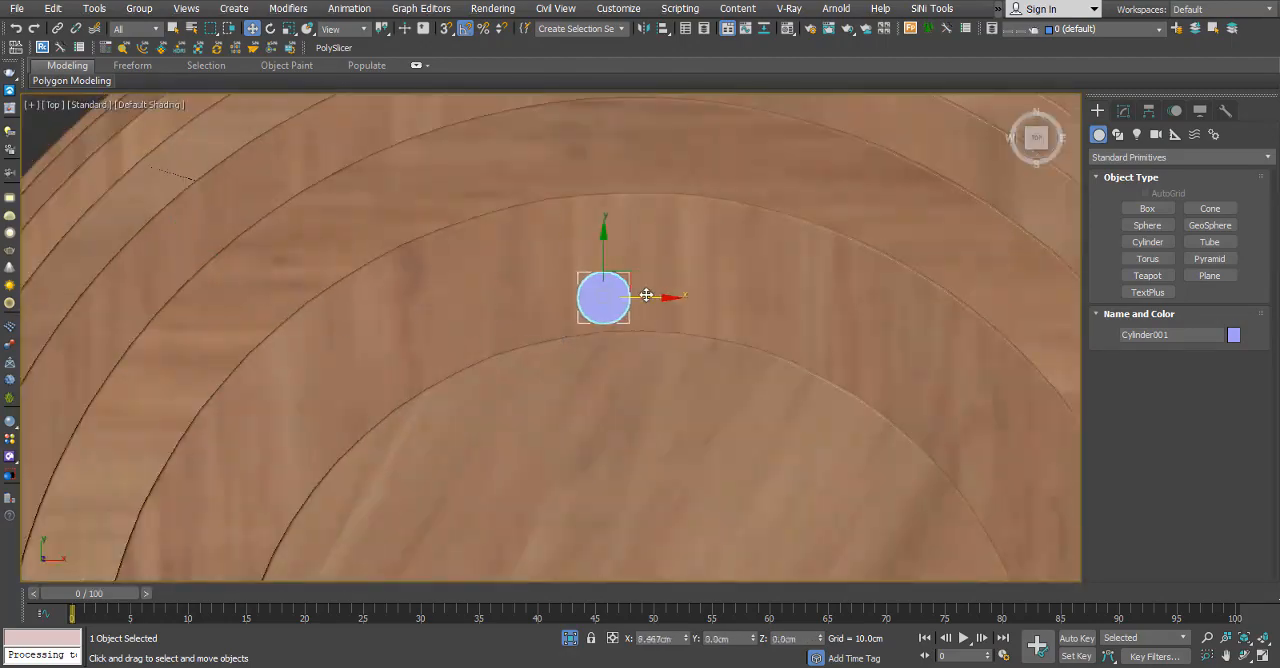
left_click_drag(620, 227, 620, 217)
scroll(620, 217, "down", 8)
middle_click_drag(620, 220, 690, 180, "alt")
Check the cylinder against the layers in the front and left views and raise it to about Z -13.5 cm.
key("f")
key("z")
key("F3")
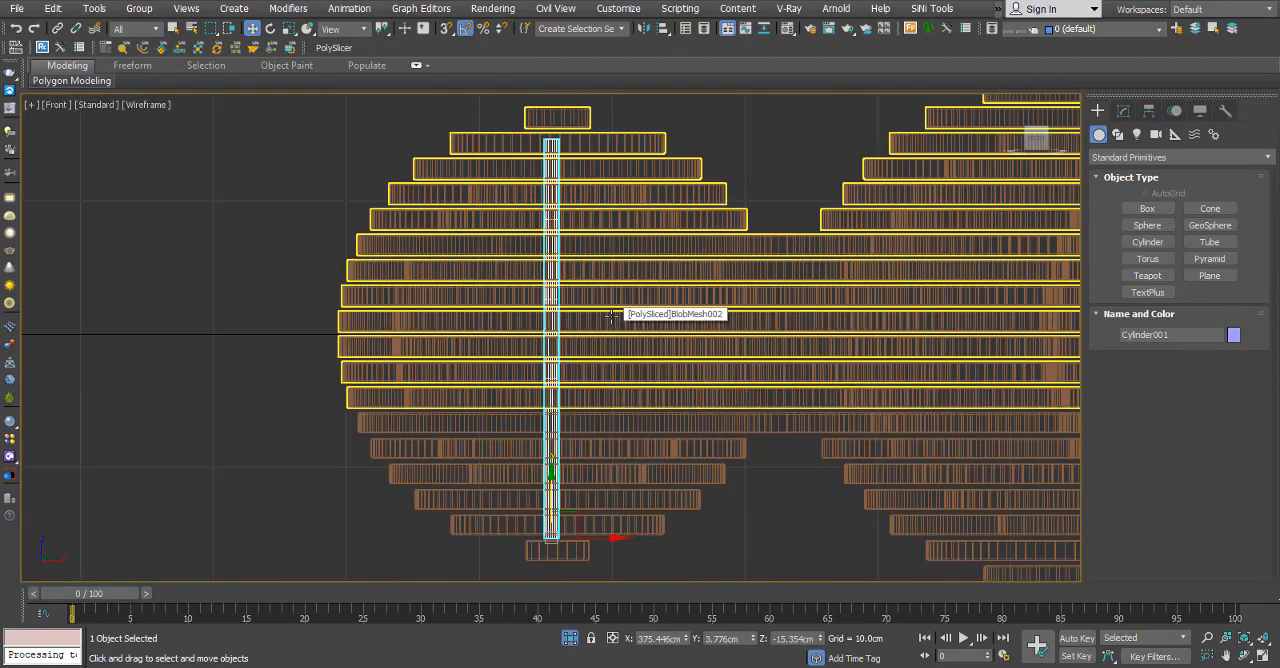
key("F3")
key("l")
scroll(528, 556, "up", 6)
scroll(595, 475, "down", 4)
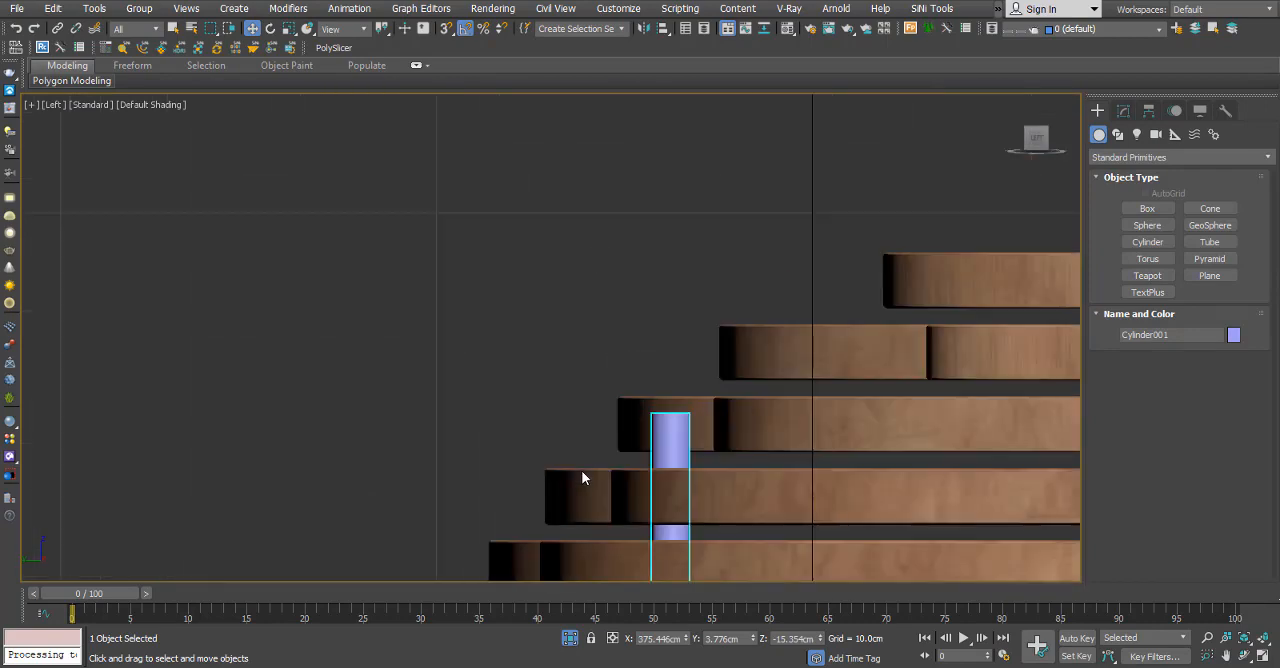
scroll(572, 400, "up", 4)
left_click_drag(573, 345, 573, 305)
scroll(588, 266, "up", 2)
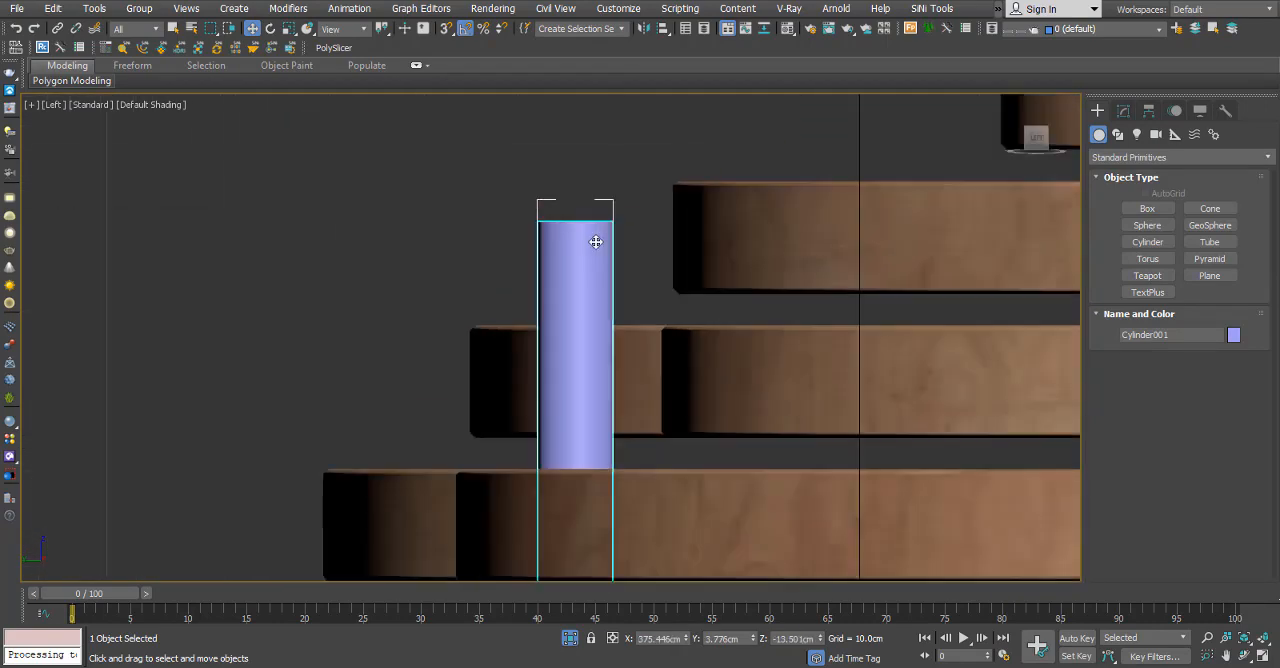
Shorten the cylinder's height to 27.131 cm.
left_click(1123, 110)
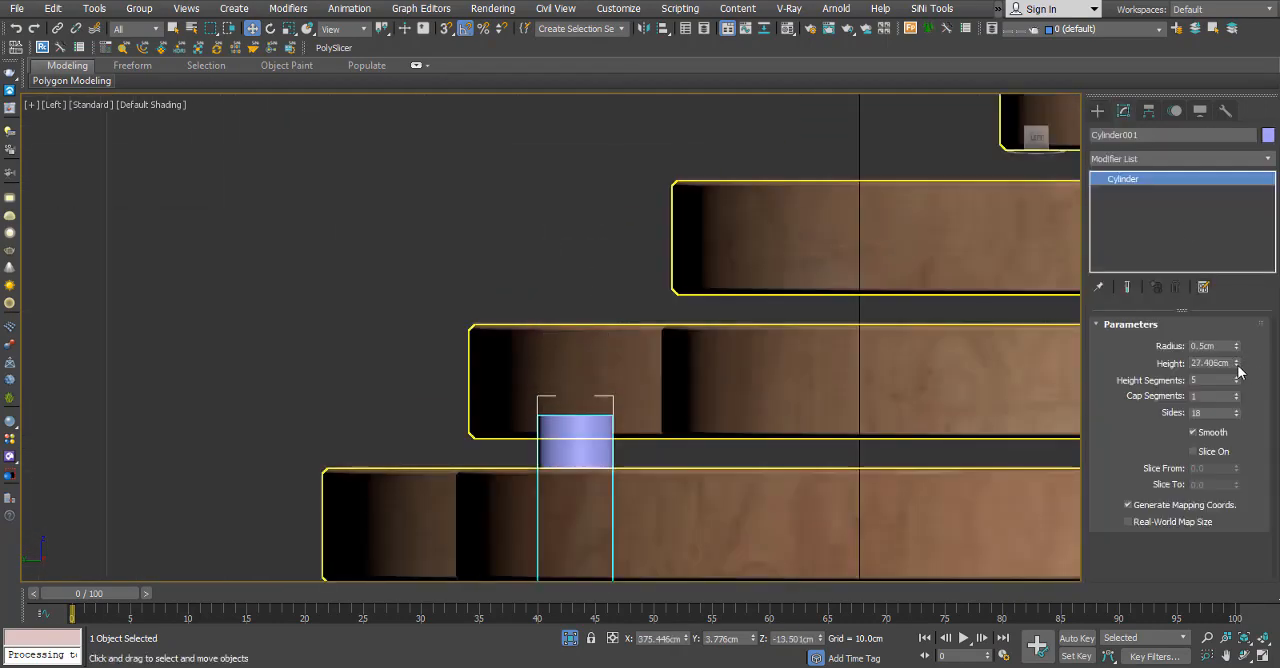
scroll(640, 300, "down", 8)
middle_click_drag(636, 350, 658, 402, "alt")
Copy the cylinder along Y to the opposite side of the end sphere's ring in the top view.
key("t")
key("z")
scroll(391, 369, "down", 12)
mouse_move(391, 369)
middle_mouse_down()
mouse_move(426, 266)
mouse_move(529, 297)
middle_mouse_up()
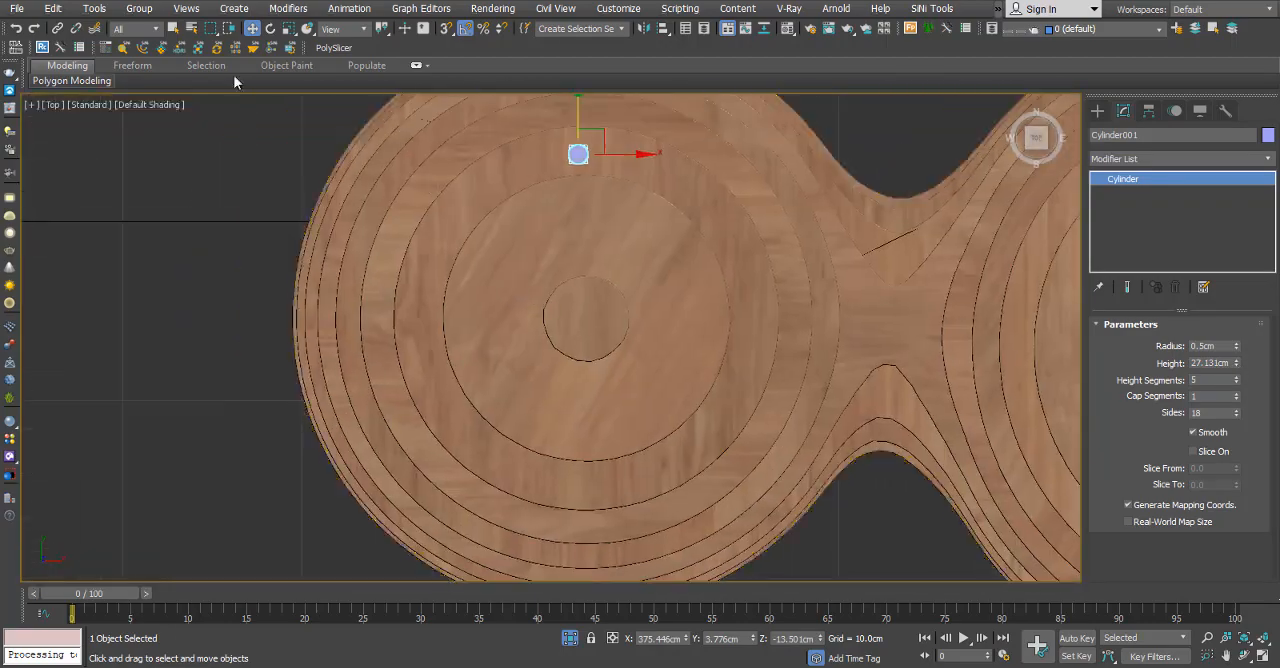
scroll(590, 155, "up", 2)
left_click_drag(518, 162, 616, 178, "shift")
right_click(775, 376)
scroll(555, 140, "down", 4)
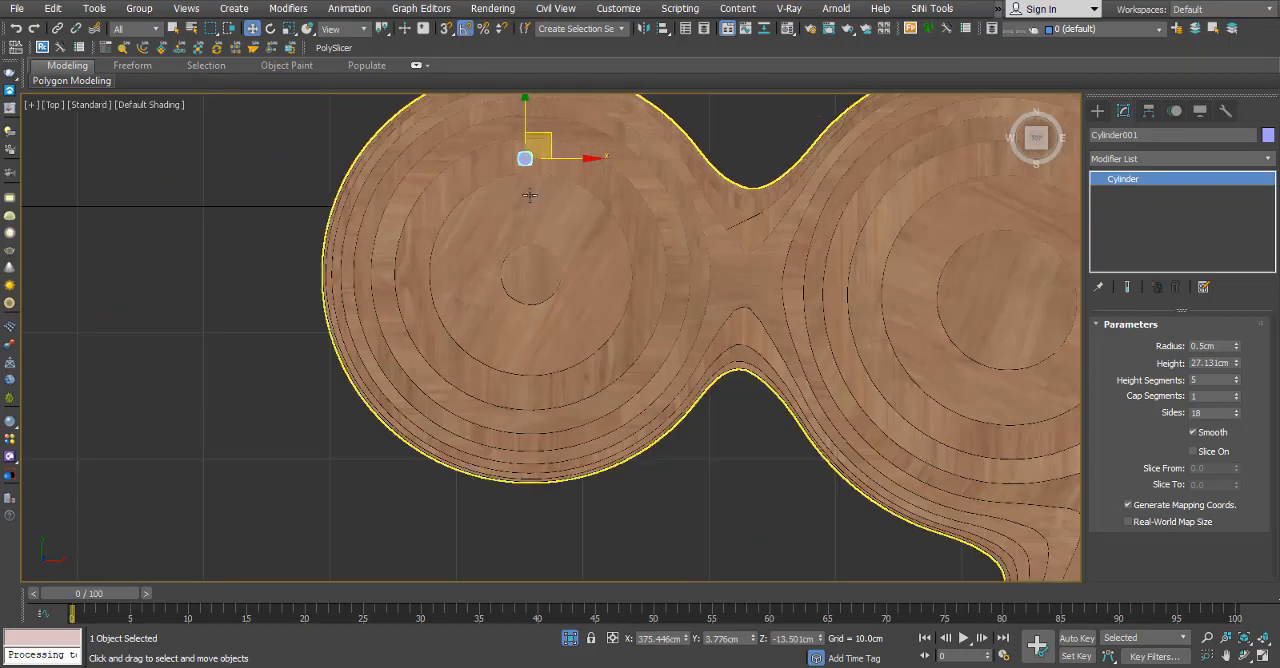
mouse_move(528, 128)
left_mouse_down("shift")
mouse_move(563, 361)
mouse_move(673, 245)
left_mouse_up("shift")
left_click(631, 403)
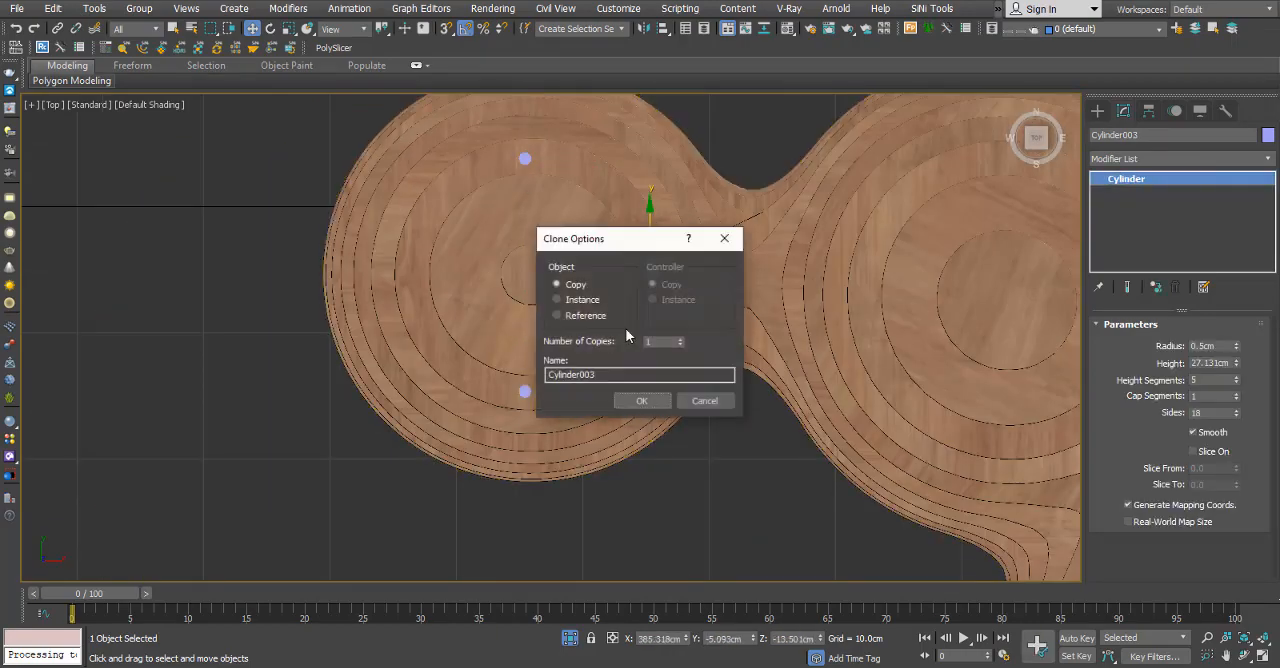
Add two more cylinder copies on the right and left sides of the end sphere's ring.
left_click(606, 400)
scroll(758, 307, "up", 4)
left_click_drag(510, 307, 290, 307, "shift")
left_click(641, 401)
Copy a cylinder onto the neighbouring larger sphere and place it on the upper-left part of its ring.
scroll(356, 305, "down", 7)
middle_click_drag(356, 305, 375, 156, "alt")
key("t")
scroll(144, 287, "up", 5)
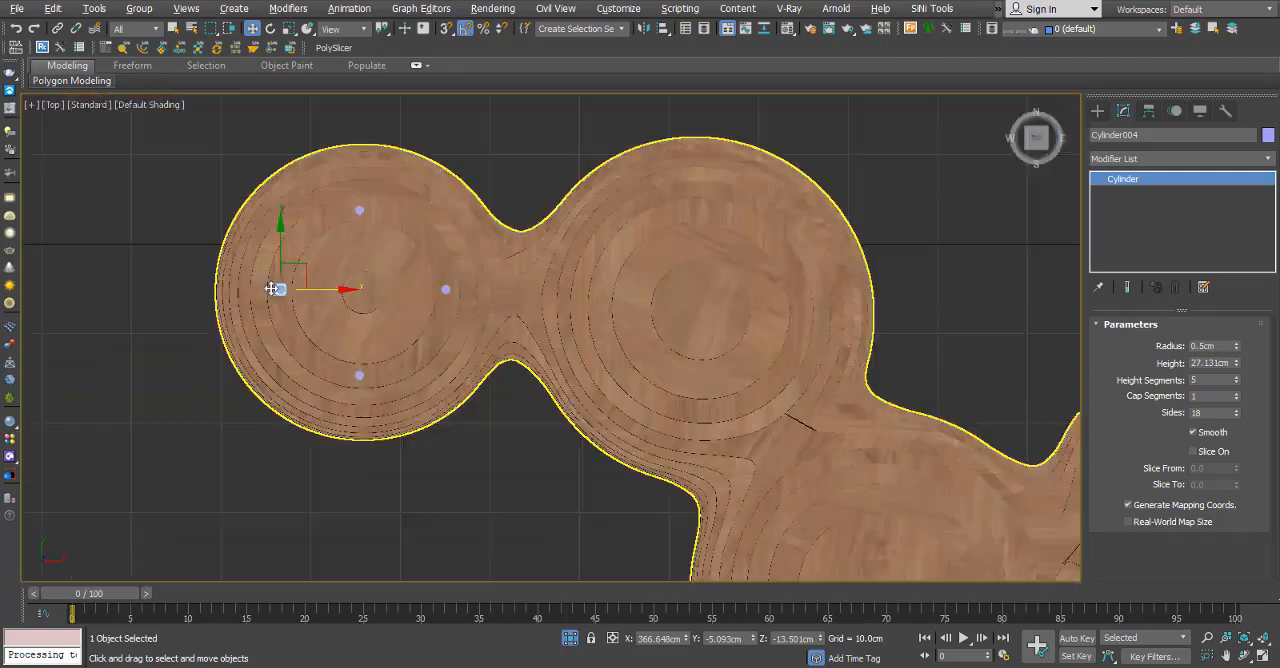
left_click_drag(803, 295, 744, 295, "shift")
left_click(641, 400)
scroll(541, 253, "up", 2)
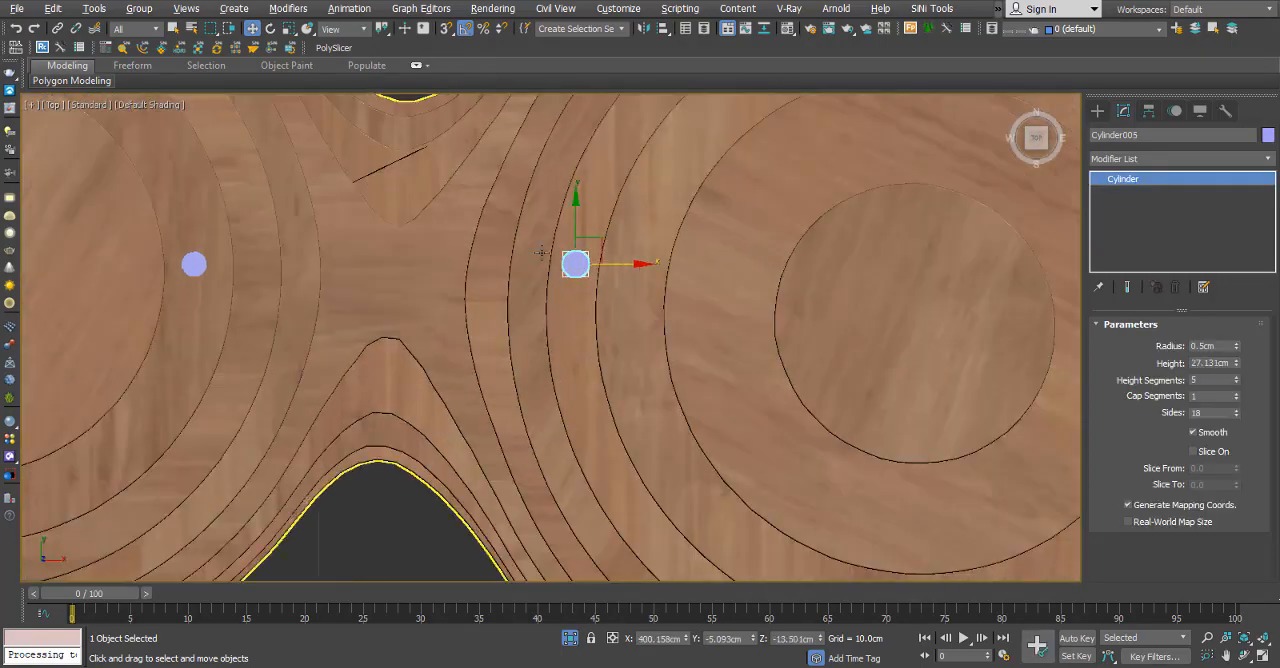
middle_click_drag(598, 170, 362, 412)
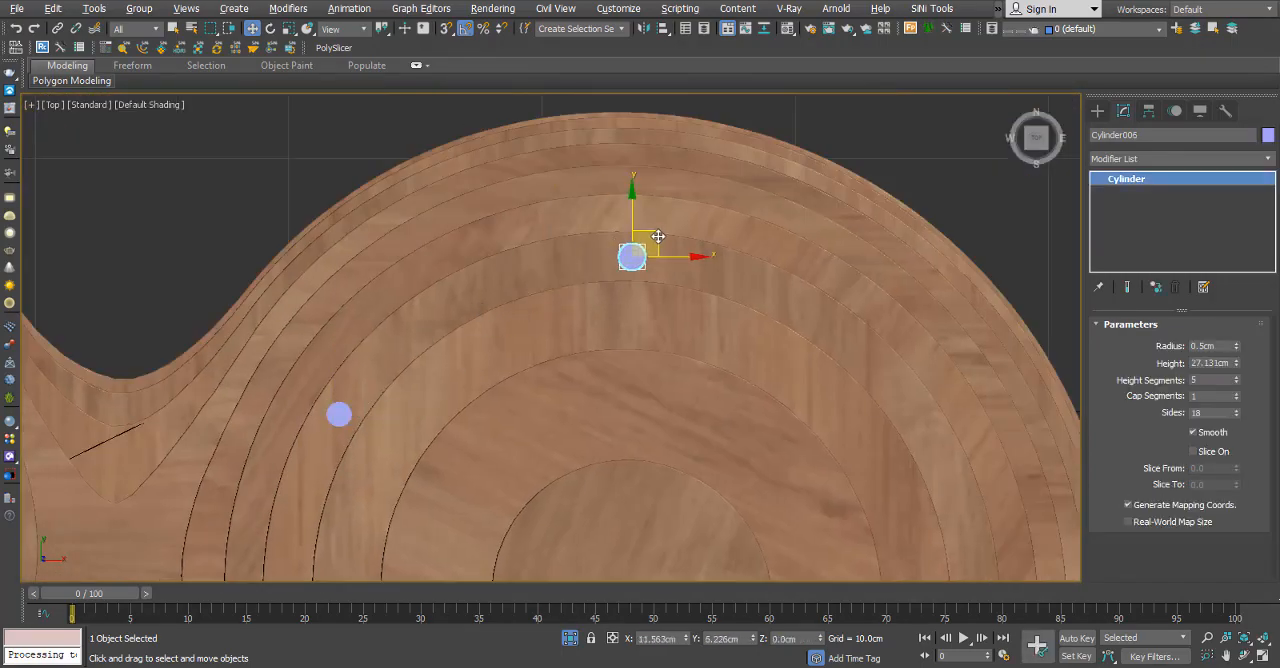
Copy the cylinder to the top of the second sphere's ring and another straight across to its upper-right part.
left_click_drag(658, 237, 646, 237, "shift")
left_click(643, 403)
left_click(339, 414)
left_click_drag(390, 414, 964, 417, "shift")
left_click(643, 403)
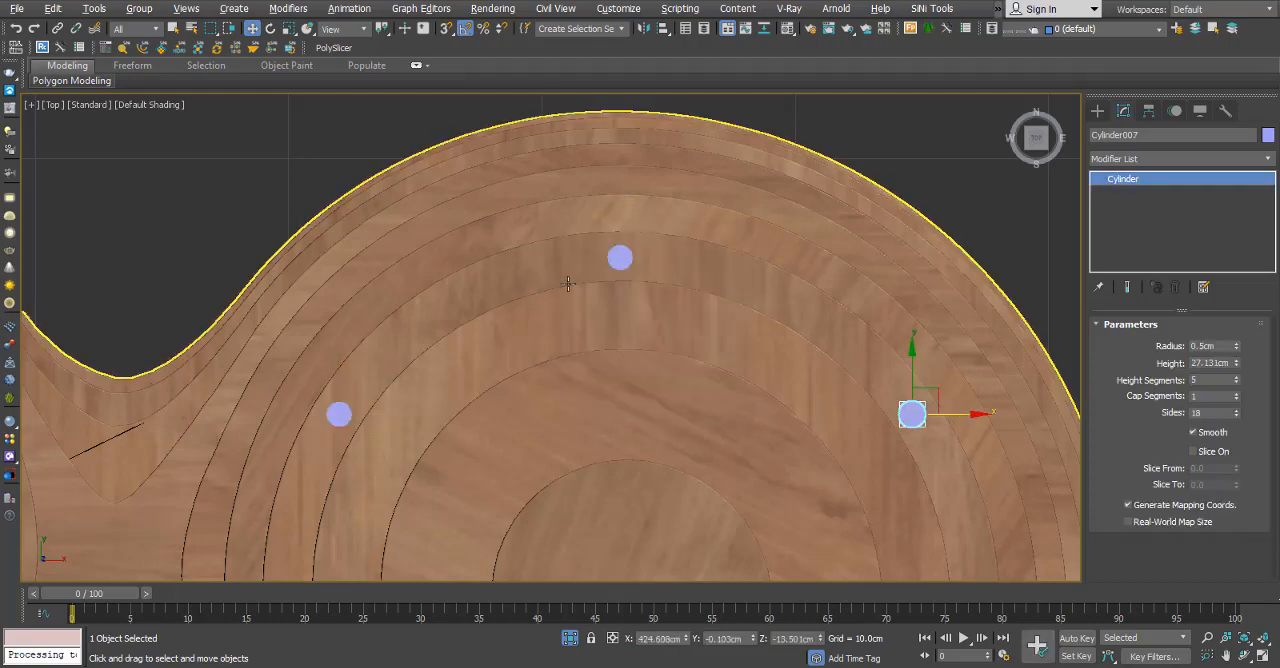
Copy the second sphere's top cylinder down to the bottom of the ring and align it between the layer outlines.
left_click(620, 258)
scroll(595, 150, "down", 5)
left_click(640, 401)
scroll(634, 323, "up", 8)
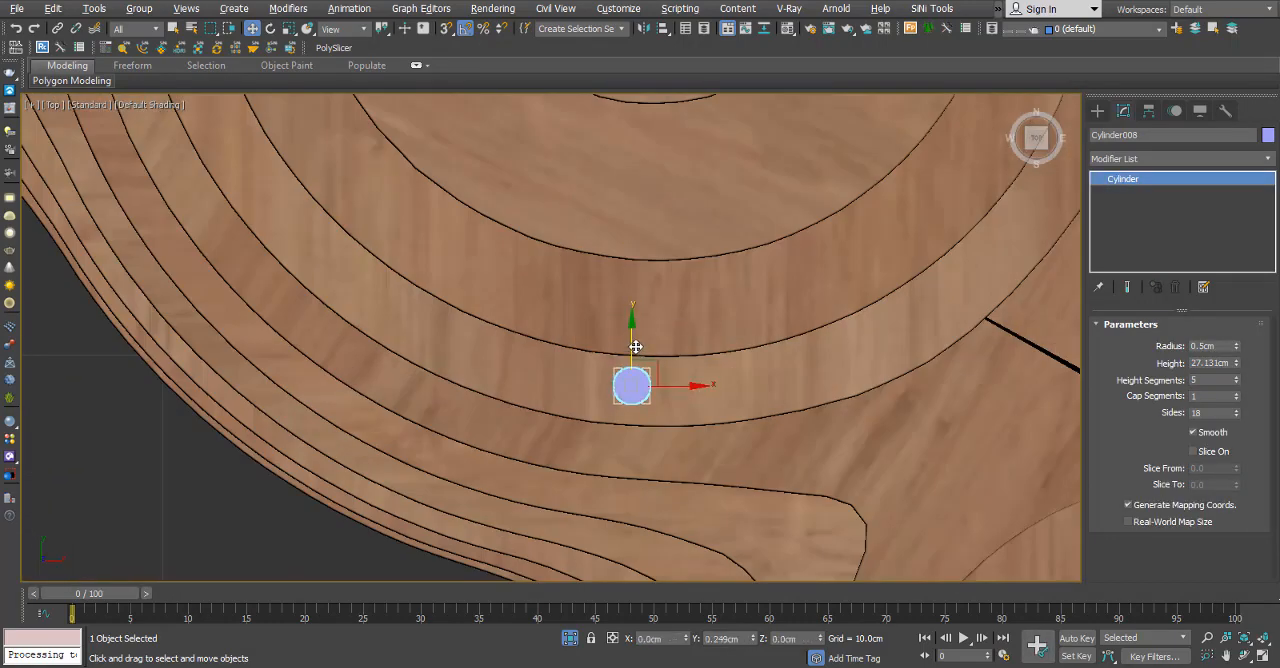
Copy the second sphere's upper-left and upper-right cylinders down together and shift the lower-right copy outward along X.
scroll(635, 346, "down", 4)
left_click(895, 216, "ctrl")
left_click_drag(704, 174, 704, 383)
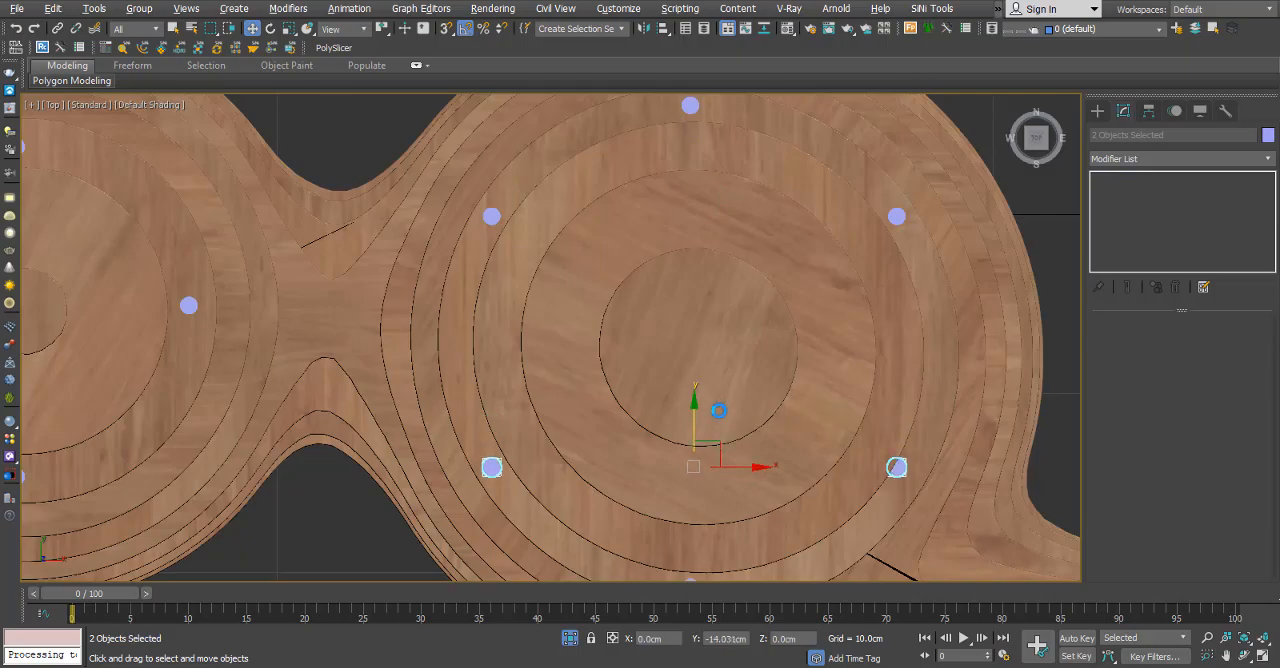
scroll(903, 488, "up", 5)
left_click(886, 429)
left_click_drag(928, 429, 980, 429)
Copy a cylinder onto the third sphere and position it at the top of its ring.
scroll(643, 388, "down", 7)
middle_click_drag(643, 388, 575, 433, "alt")
middle_click_drag(575, 433, 539, 285)
key("t")
scroll(423, 306, "down", 2)
left_click_drag(539, 244, 584, 289, "shift")
scroll(634, 318, "up", 5)
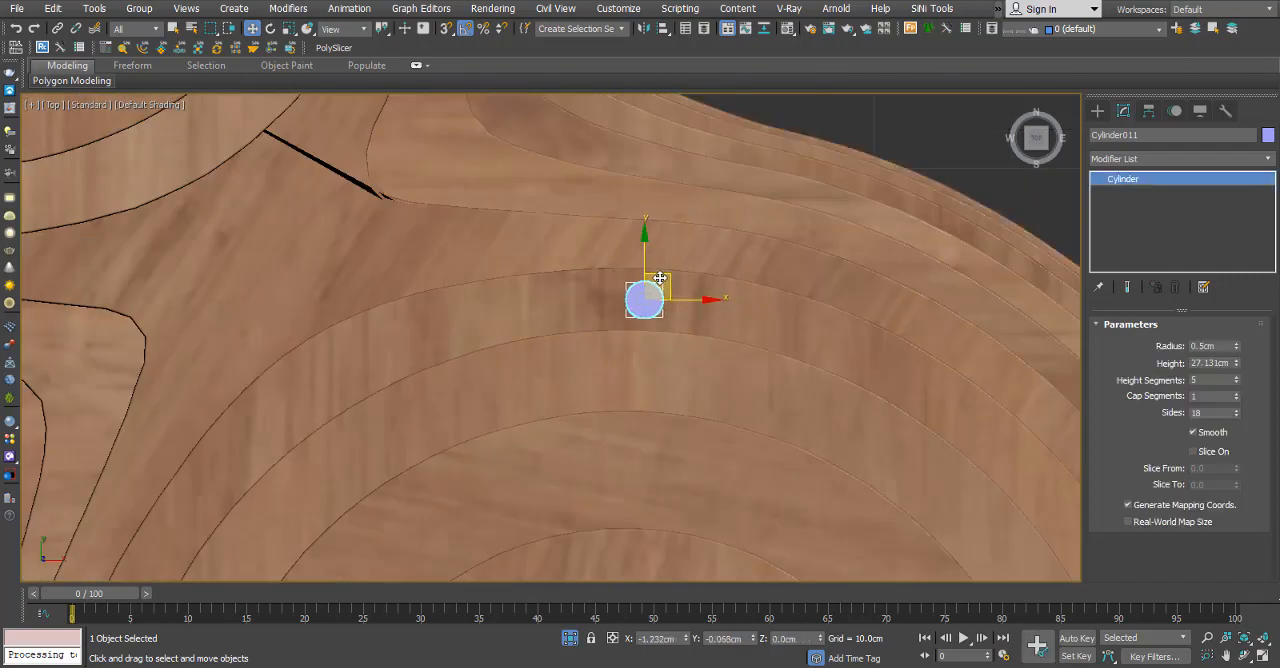
Copy the third sphere's top cylinder along Y to the bottom of the sphere's ring.
scroll(632, 265, "down", 6)
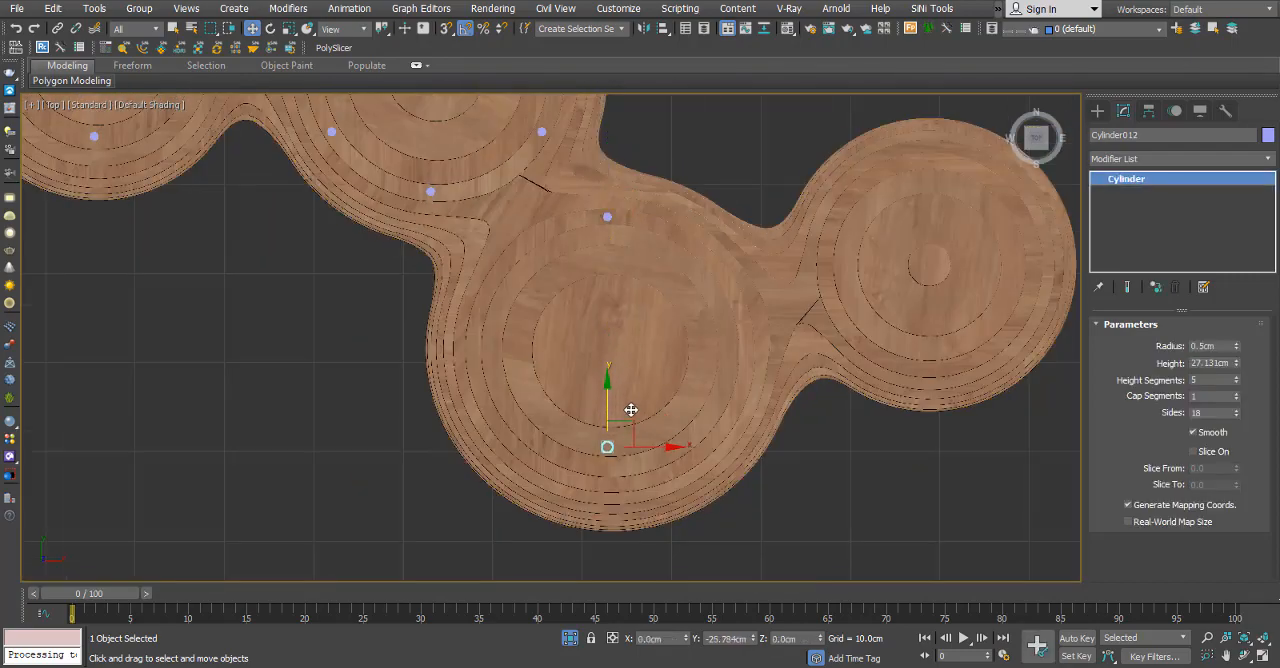
left_click_drag(637, 446, 637, 446, "shift")
left_click(642, 402)
scroll(652, 457, "up", 4)
mouse_move(652, 457)
middle_mouse_down()
mouse_move(702, 415)
mouse_move(689, 451)
middle_mouse_up()
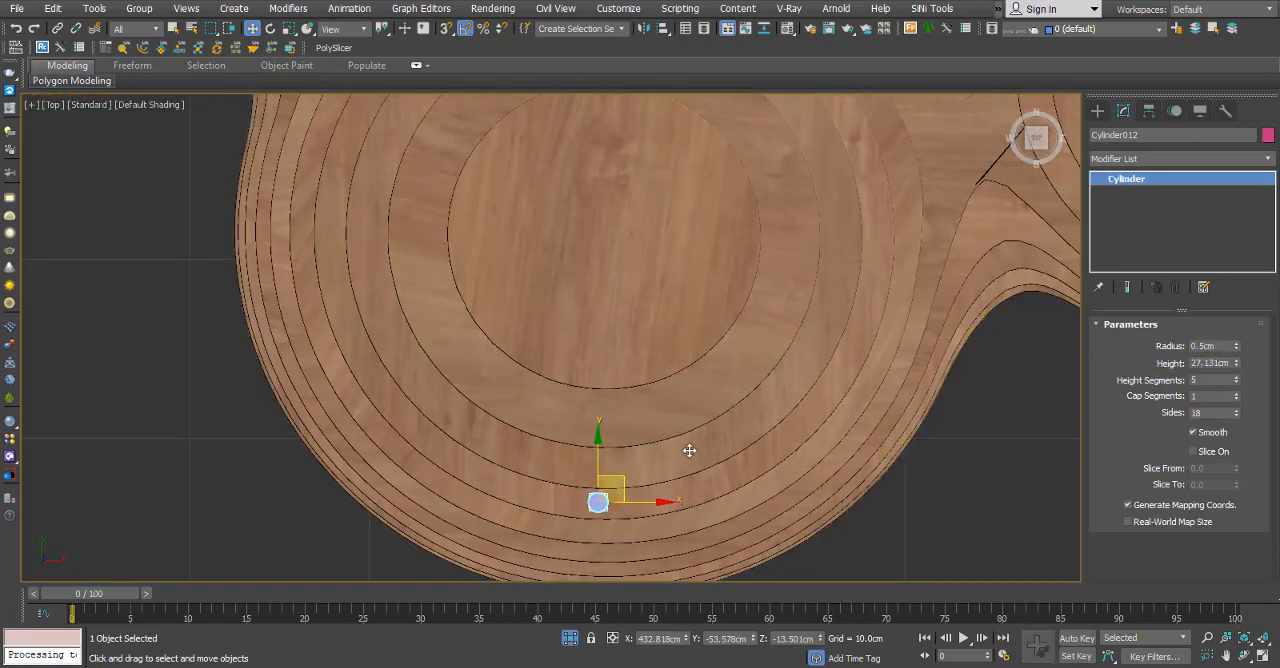
Add cylinder copies on the lower-right and lower-left parts of the third sphere's ring.
left_click_drag(848, 383, 391, 390, "shift")
left_click(643, 400)
scroll(866, 415, "up", 5)
scroll(866, 412, "down", 4)
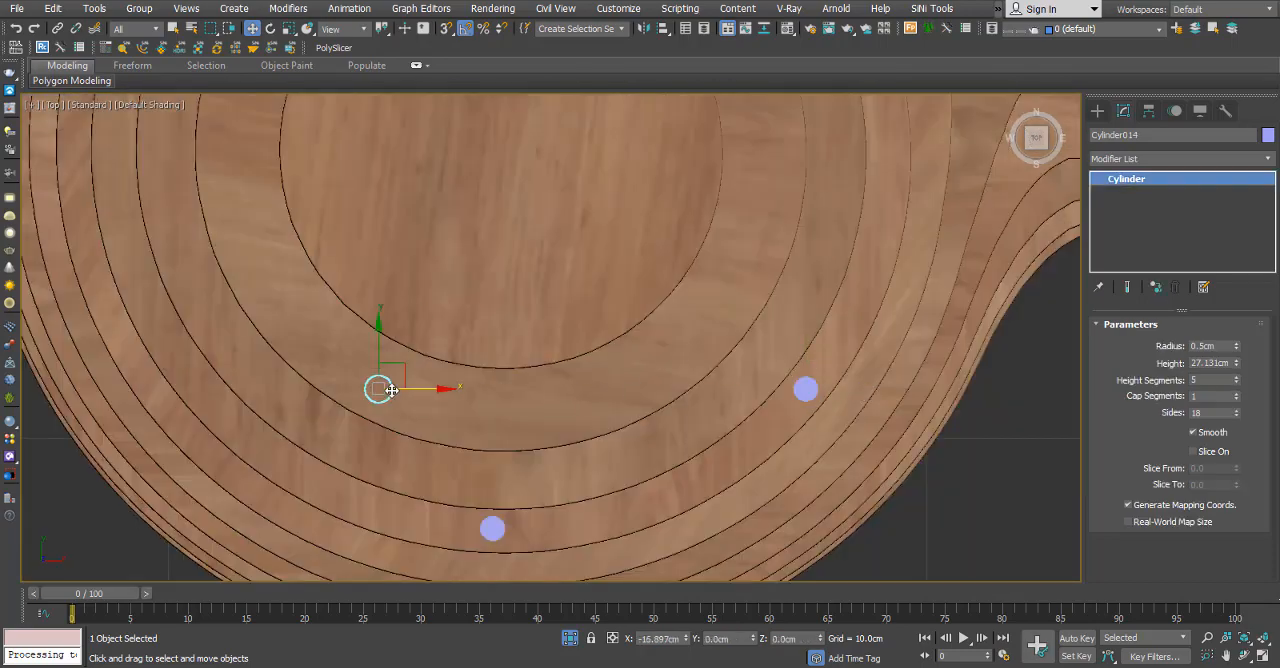
left_click_drag(256, 388, 256, 388, "shift")
left_click(642, 402)
Copy the third sphere's two lower side cylinders up together along Y and adjust the upper-right copy on the ring.
left_click(806, 389, "ctrl")
scroll(557, 175, "down", 5)
middle_click_drag(557, 175, 666, 444)
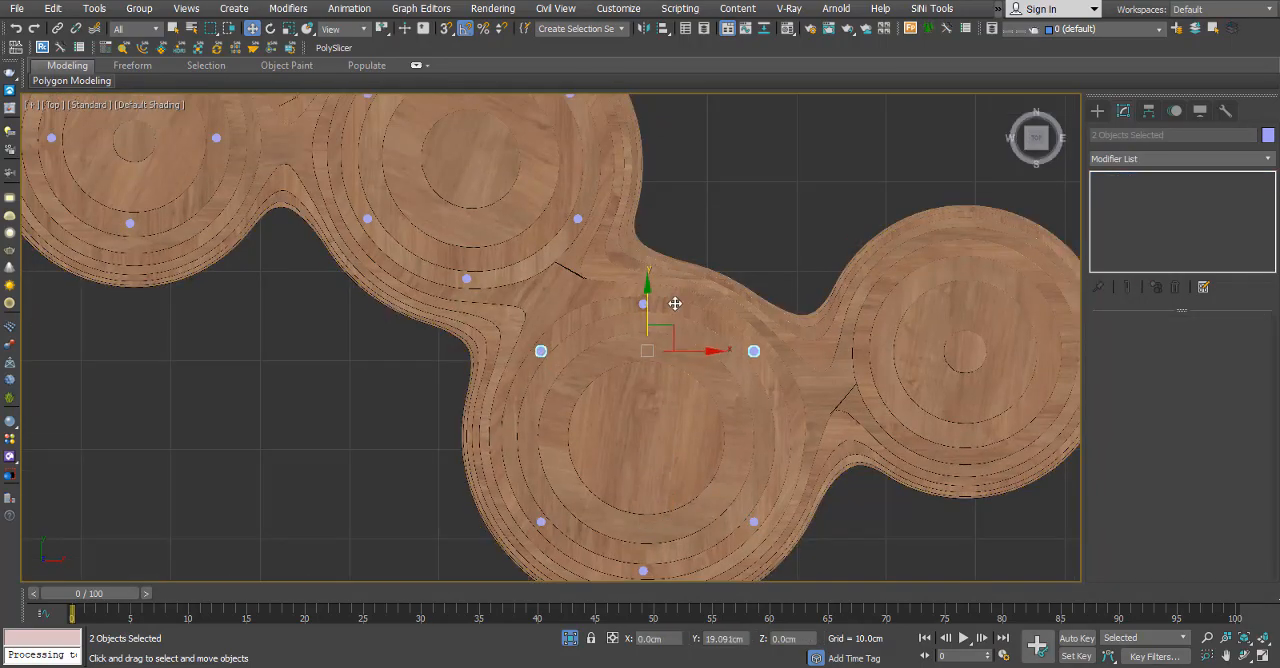
left_click_drag(675, 303, 675, 303, "shift")
left_click(646, 403)
scroll(609, 317, "up", 5)
left_click(903, 306)
scroll(723, 347, "down", 6)
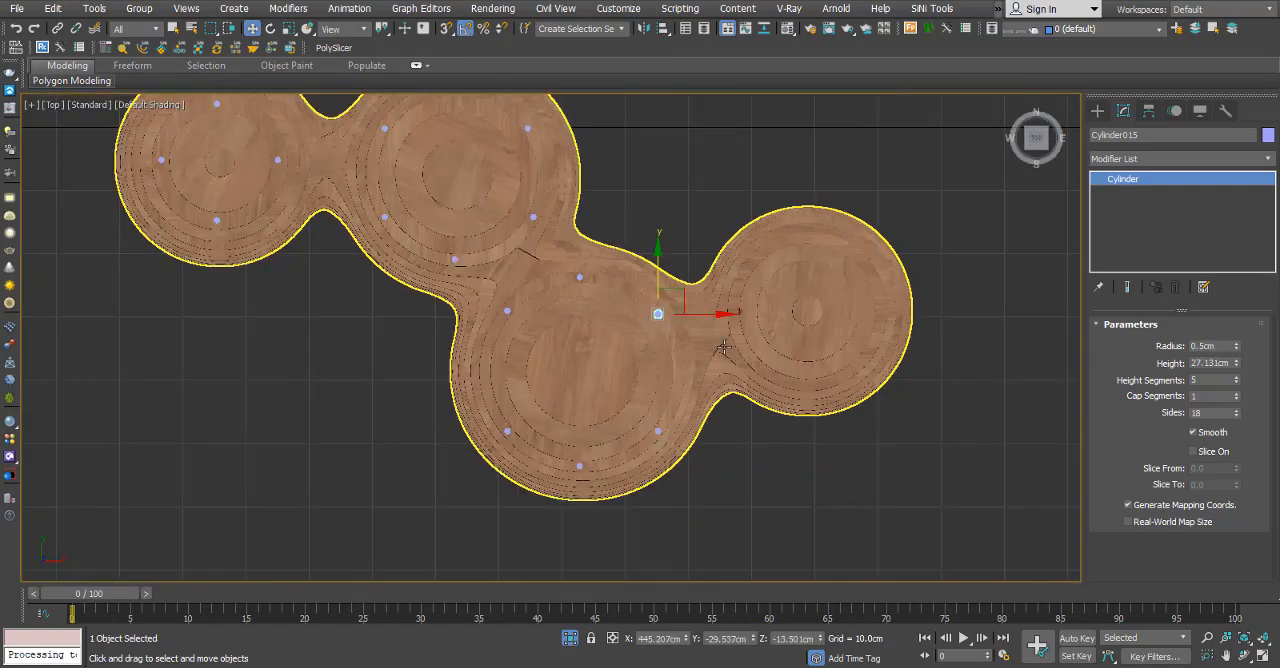
Copy a cylinder onto the last sphere and position it at the top of the ring outside its inner circles.
scroll(674, 303, "up", 4)
middle_click_drag(674, 303, 381, 325)
left_click_drag(608, 230, 608, 230, "shift")
left_click(646, 402)
scroll(617, 363, "up", 7)
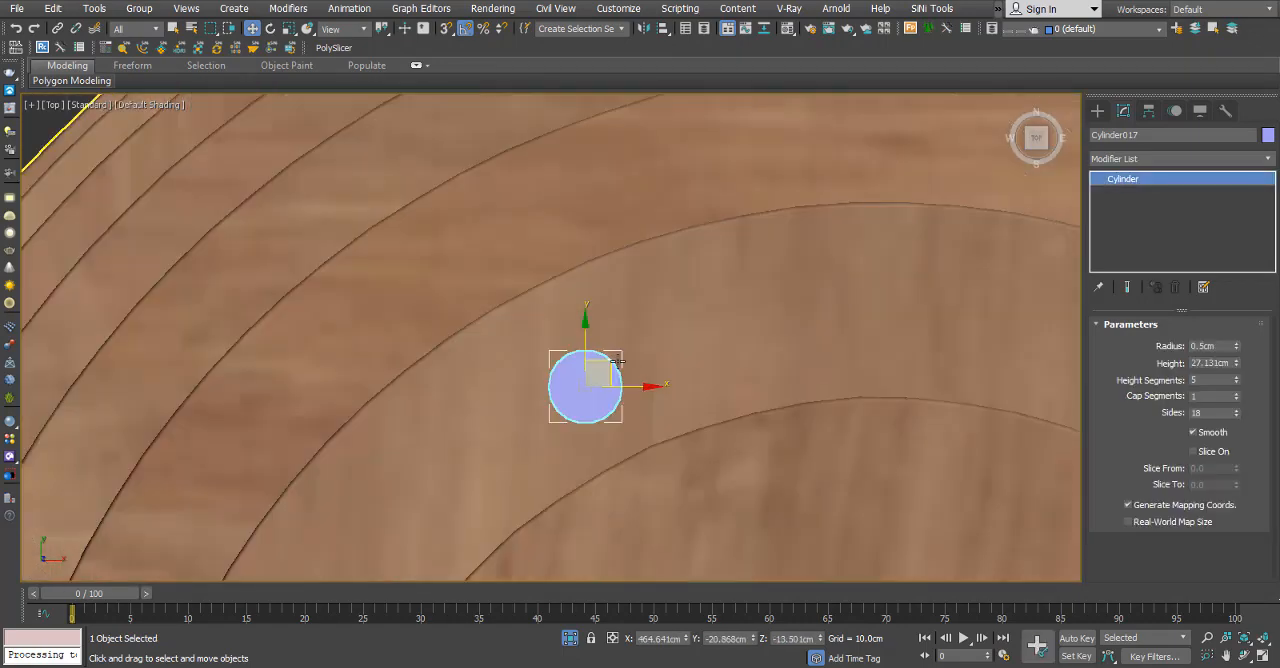
left_click_drag(597, 362, 874, 279)
scroll(740, 277, "down", 7)
scroll(739, 279, "up", 2)
left_click_drag(722, 255, 731, 254)
scroll(731, 254, "down", 5)
scroll(725, 260, "up", 3)
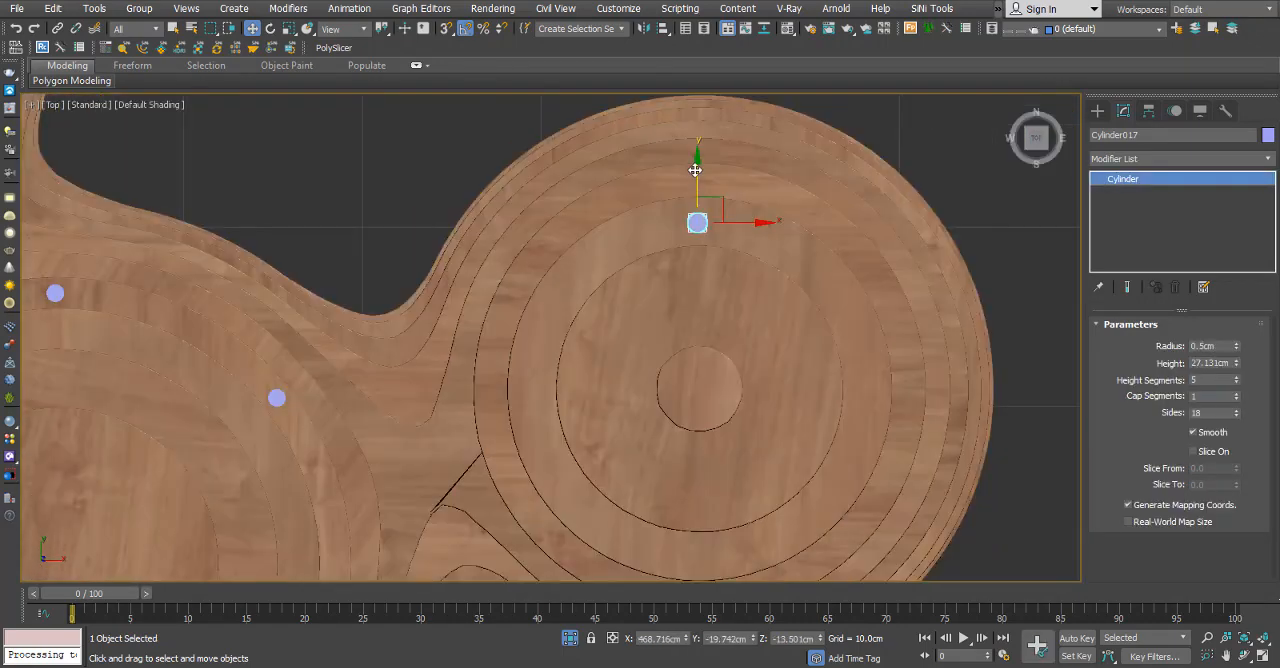
Copy the last sphere's cylinder to the bottom, right and left sides of its ring.
left_click(646, 403)
left_click_drag(892, 384, 892, 380, "shift")
left_click(646, 403)
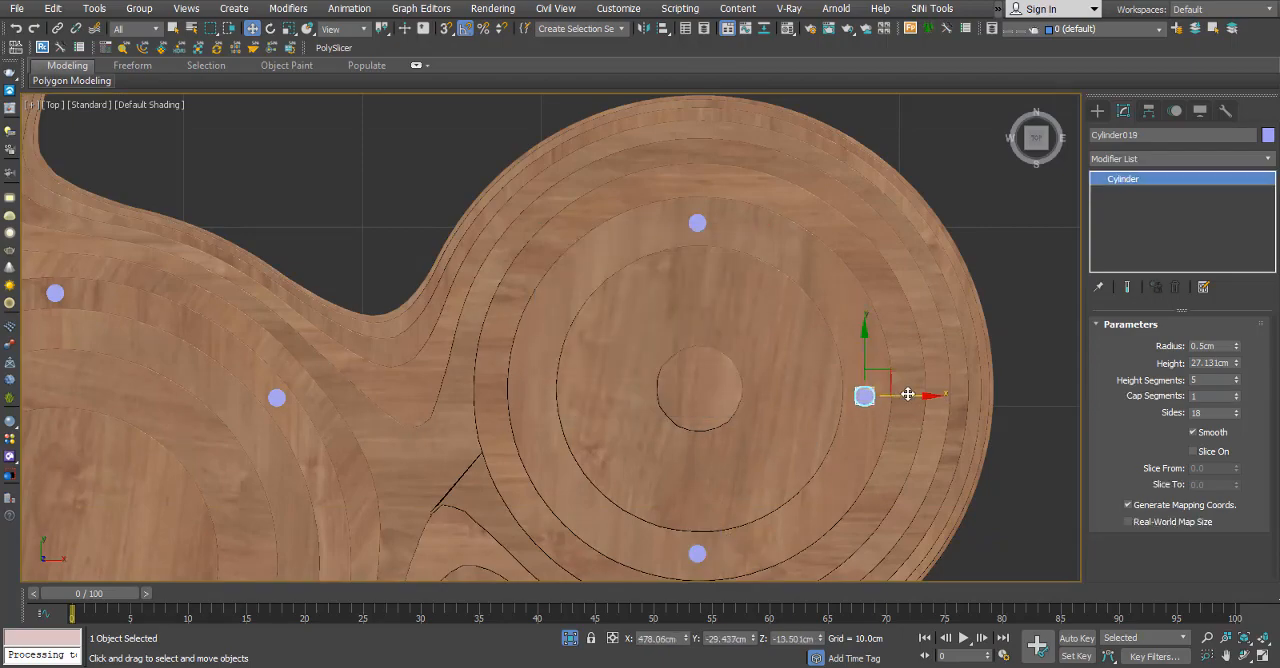
left_click_drag(577, 405, 576, 405, "shift")
left_click(646, 403)
Deselect everything and examine the cylinders across all four layered spheres from an angled orthographic view.
scroll(692, 336, "down", 6)
mouse_move(692, 336)
middle_mouse_down("alt")
mouse_move(703, 193)
mouse_move(680, 150)
mouse_move(595, 342)
mouse_move(577, 323)
mouse_move(640, 400)
middle_mouse_up("alt")
scroll(703, 193, "down", 2)
scroll(577, 323, "up", 5)
left_click(780, 400)
scroll(720, 390, "down", 4)
middle_click_drag(720, 390, 613, 406, "alt")
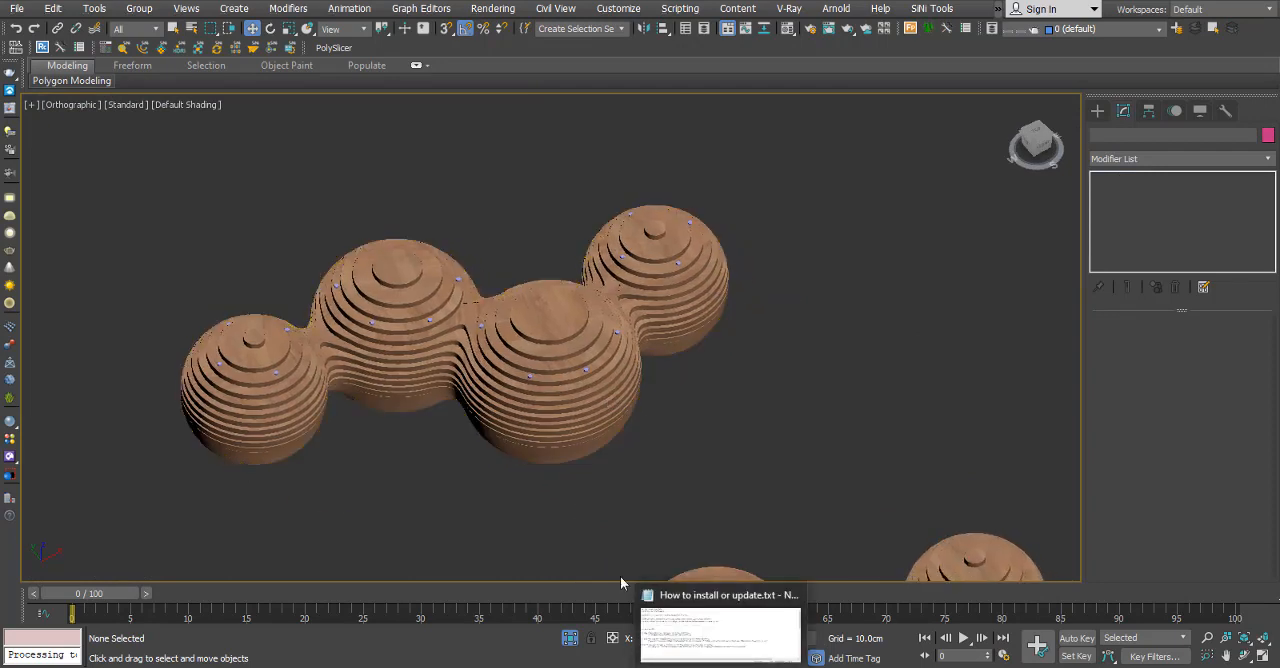